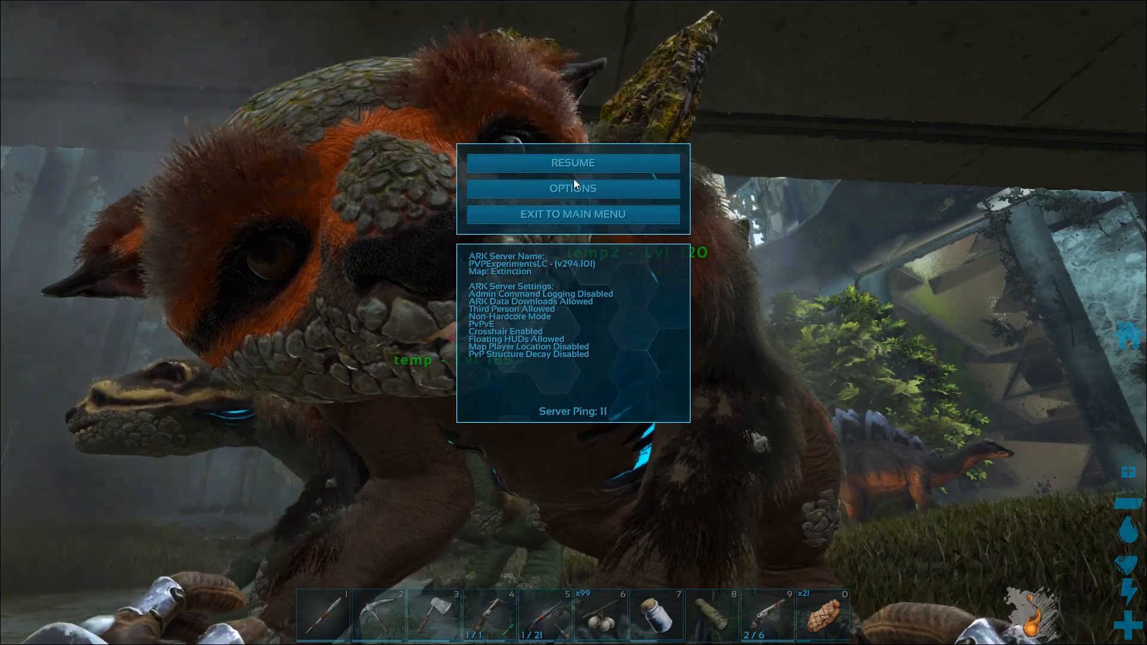
Step: Resume play and consume one piece of food from the last quick slot
click(575, 167)
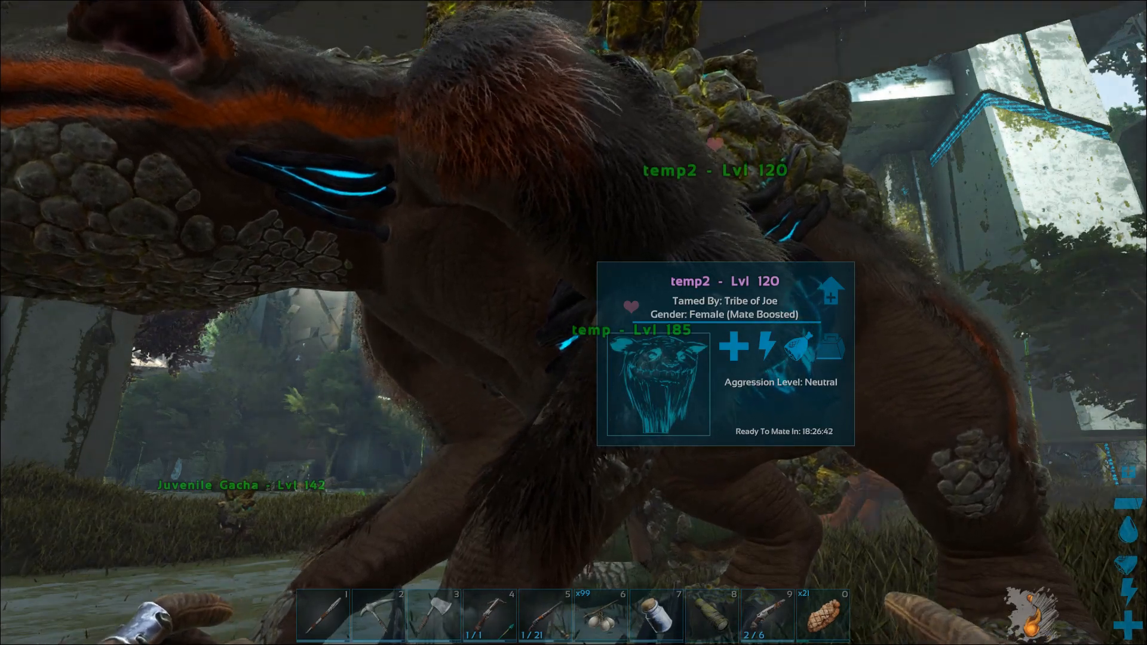
key(0)
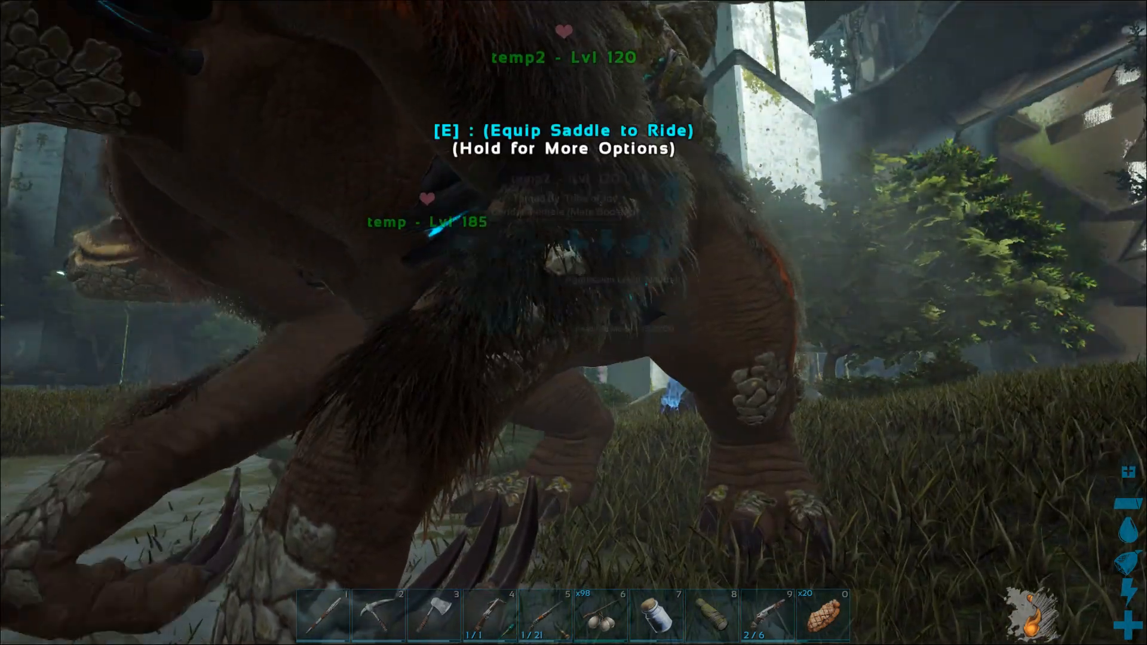
Step: Leave the server session for the main menu and quit the game
key(Escape)
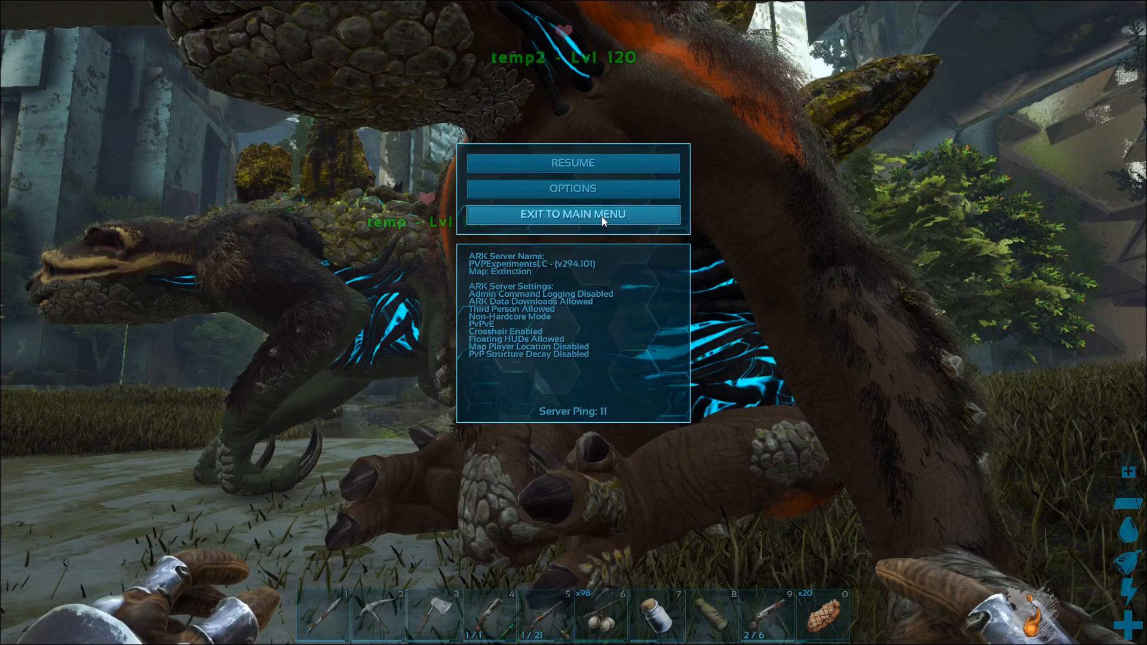
click(601, 216)
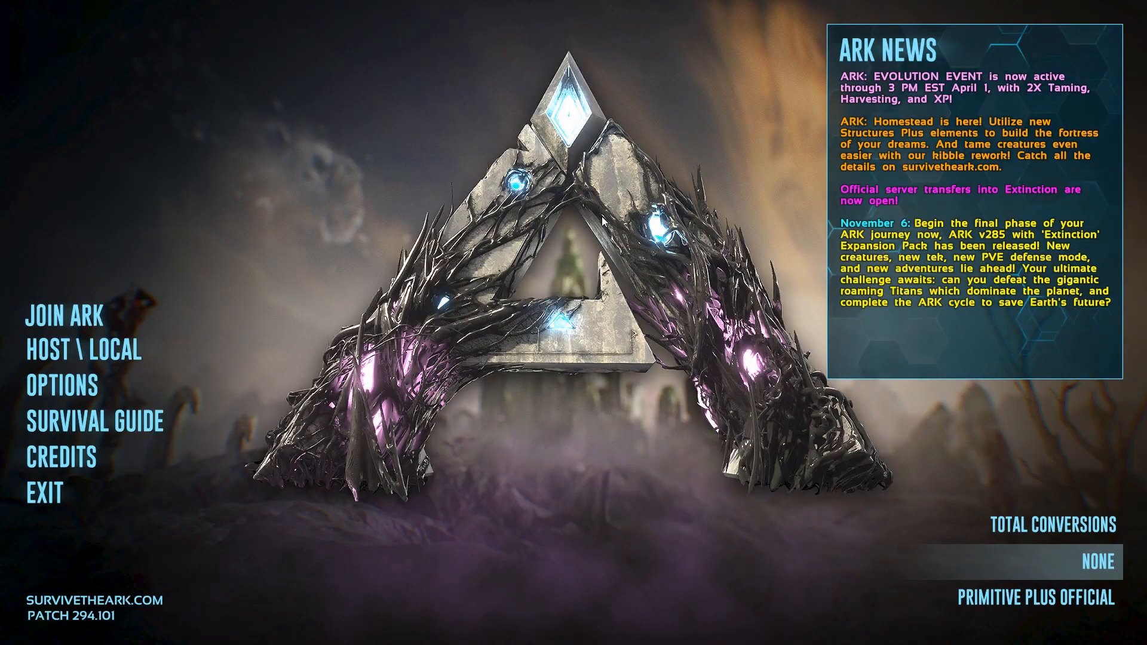
click(138, 492)
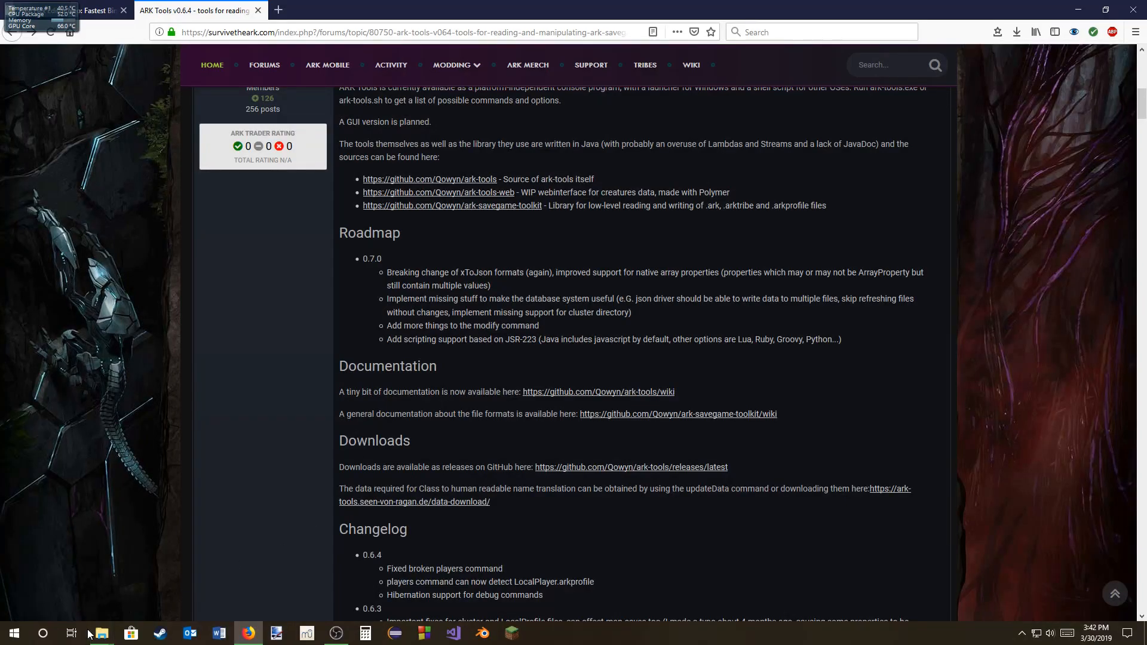
Step: Switch to the SavedArks window in File Explorer and browse to C:\Program Files (x86)\Steam
mouse_move(103, 634)
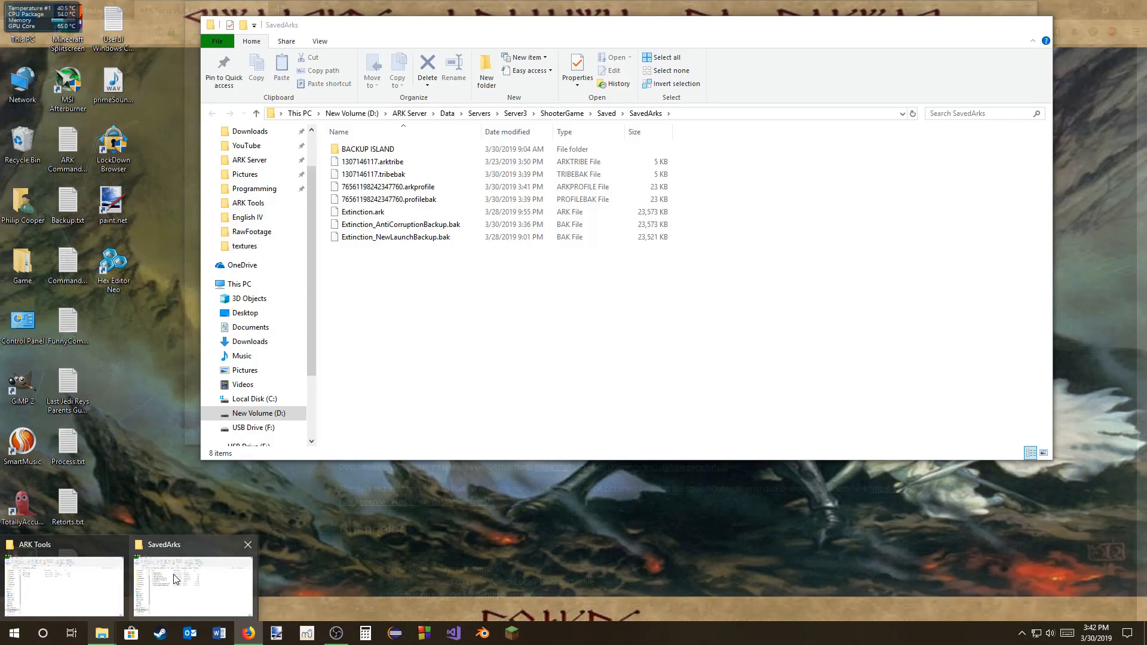
click(179, 576)
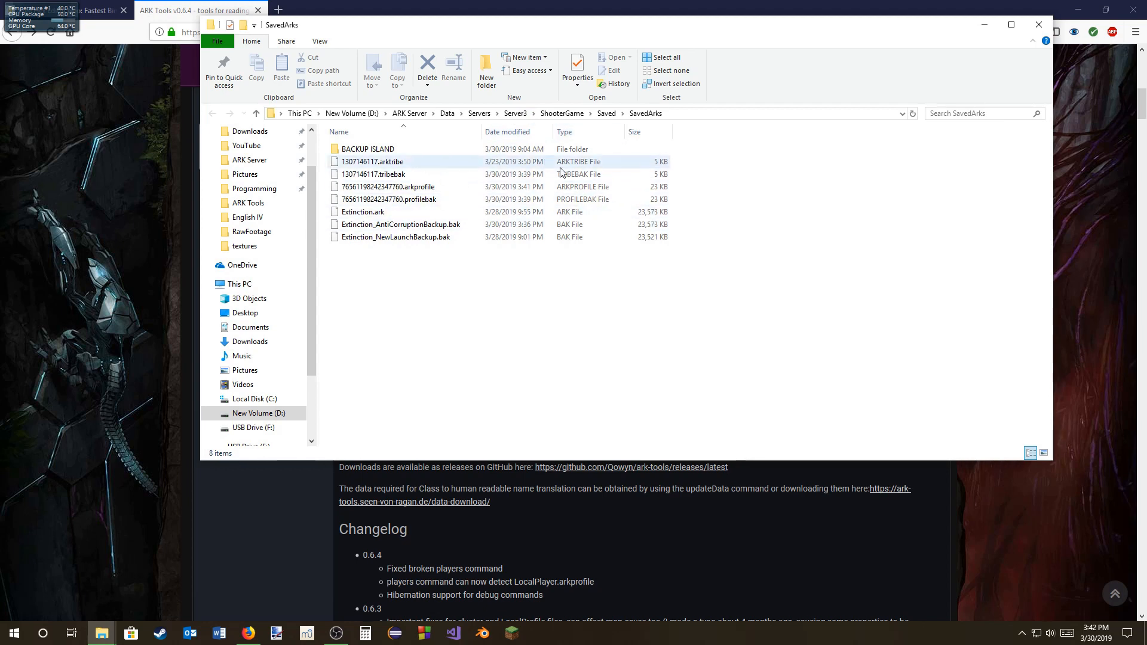
click(270, 400)
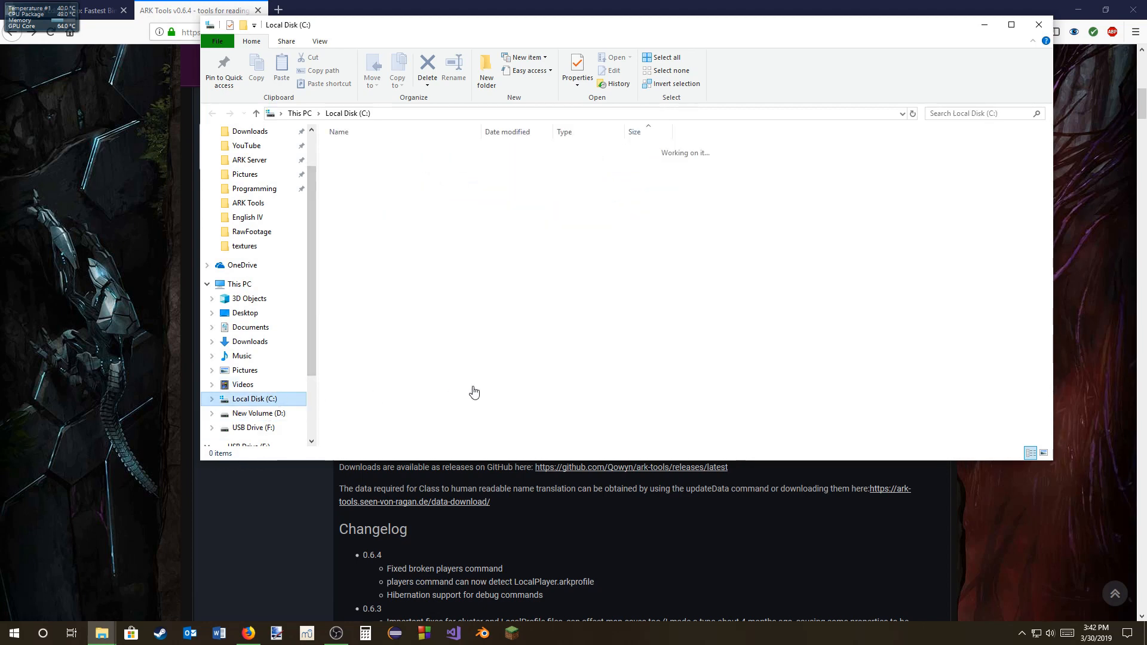
double_click(353, 299)
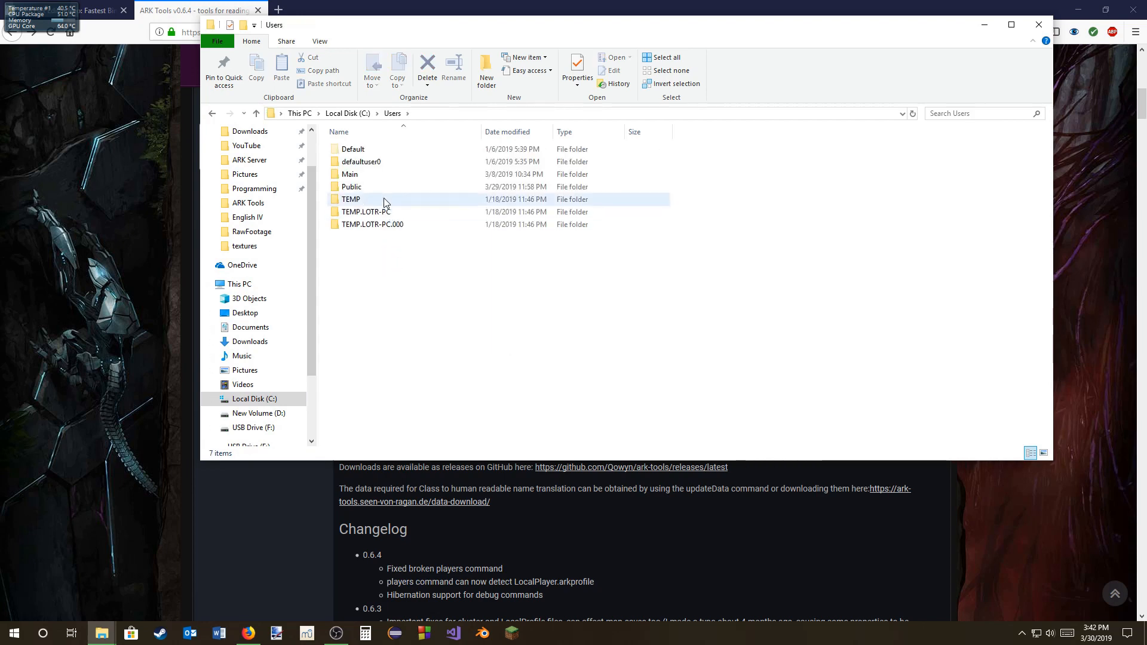
click(349, 113)
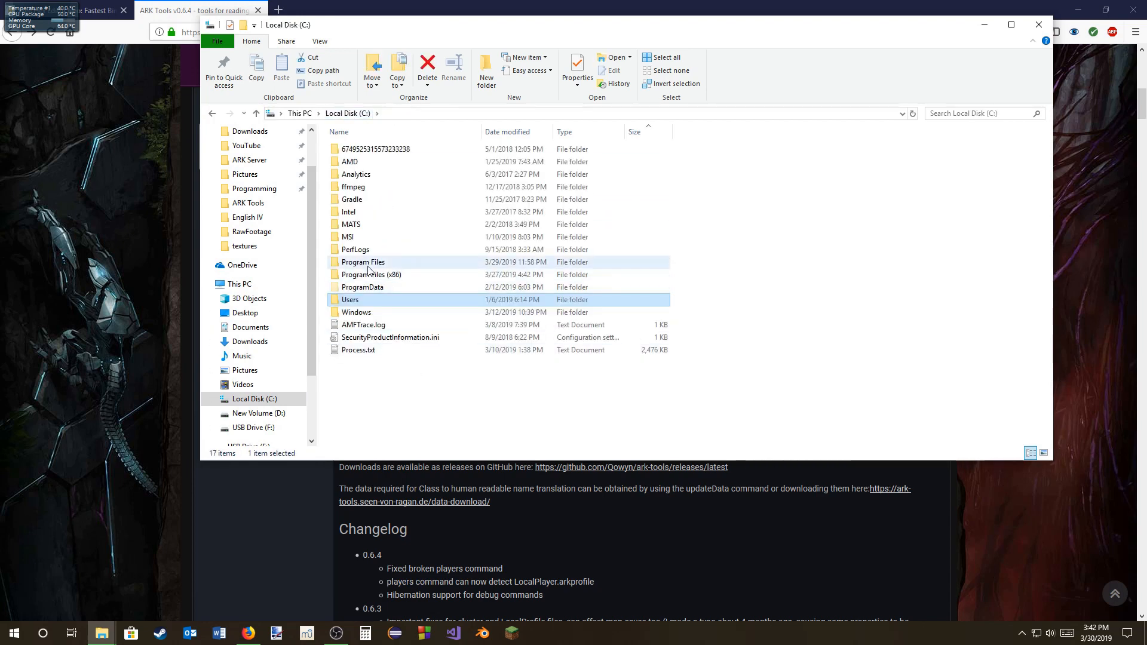
double_click(380, 275)
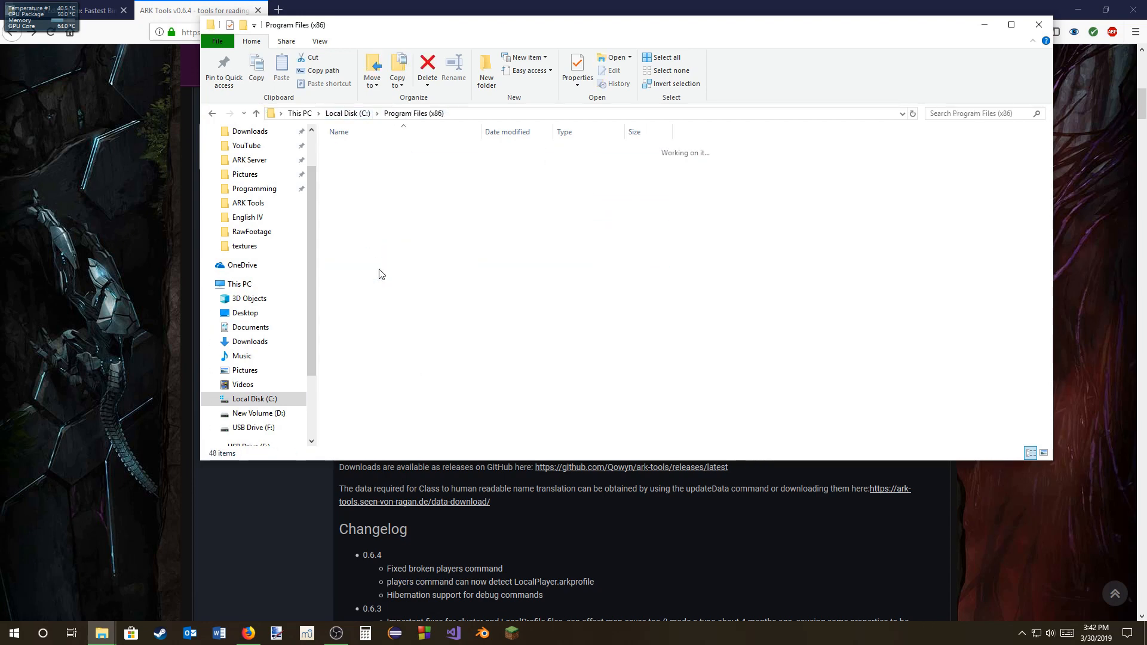
scroll(373, 438, down, 5)
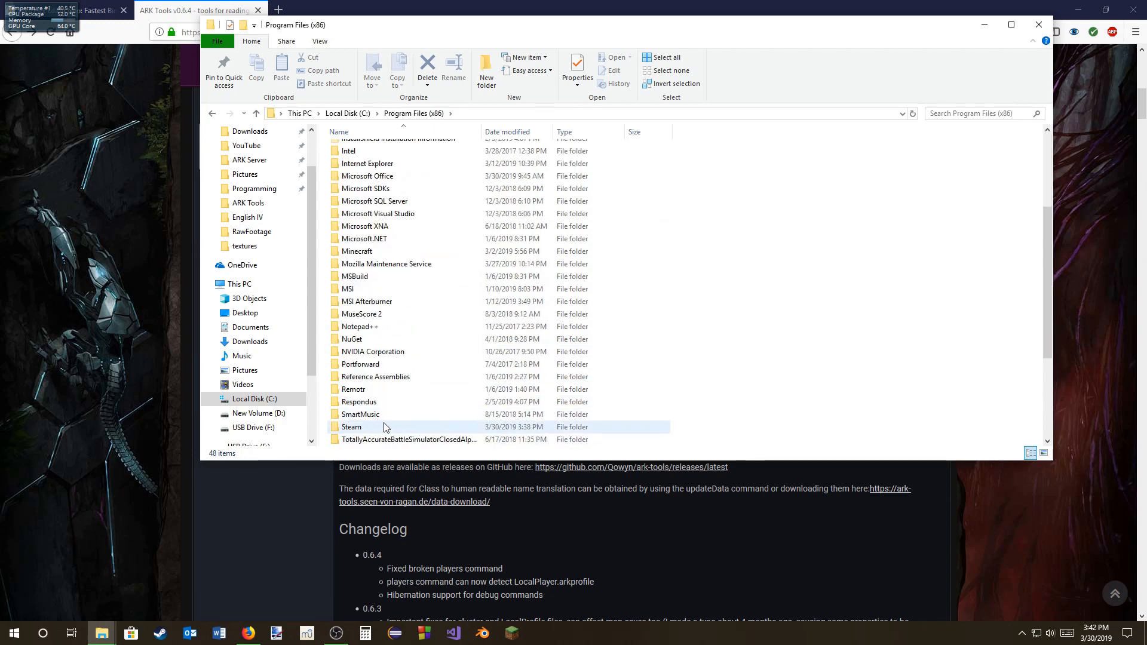
double_click(359, 425)
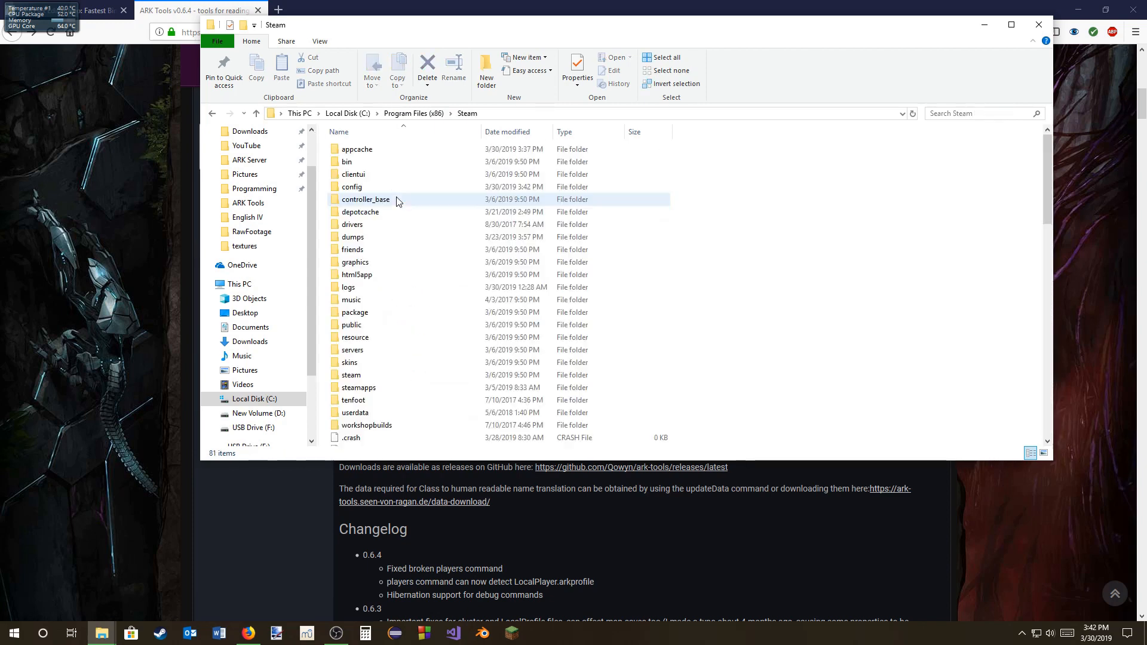
Step: Browse from the Steam folder through steamapps, common, ARK and ShooterGame into the Saved folder
click(387, 390)
key(Return)
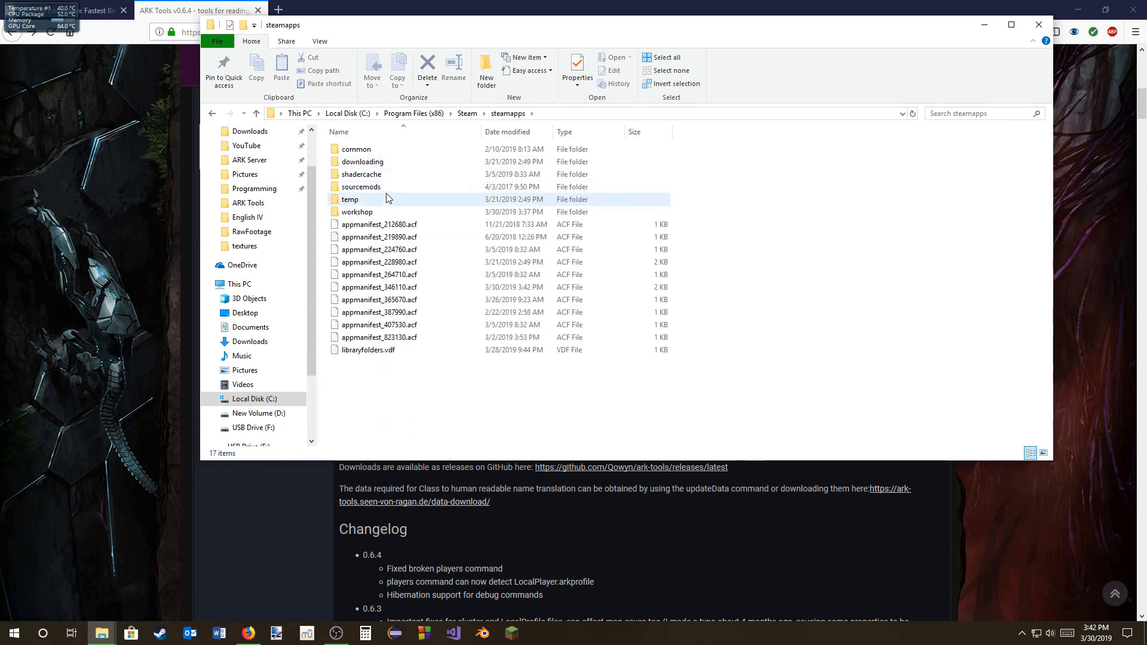
click(374, 153)
double_click(374, 154)
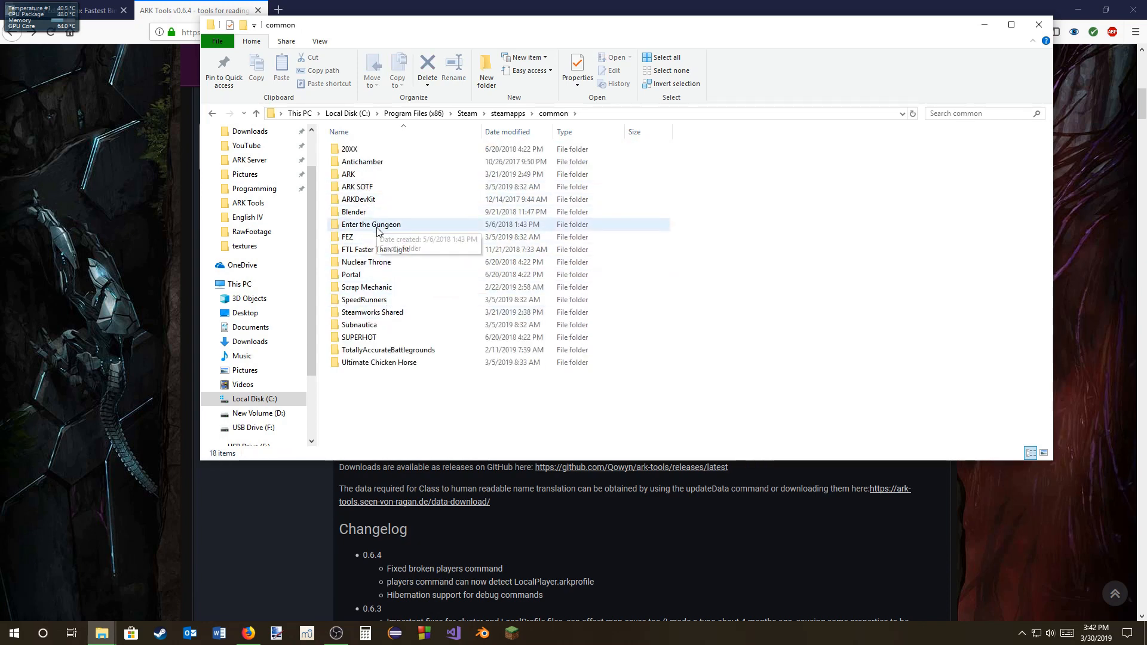
double_click(372, 175)
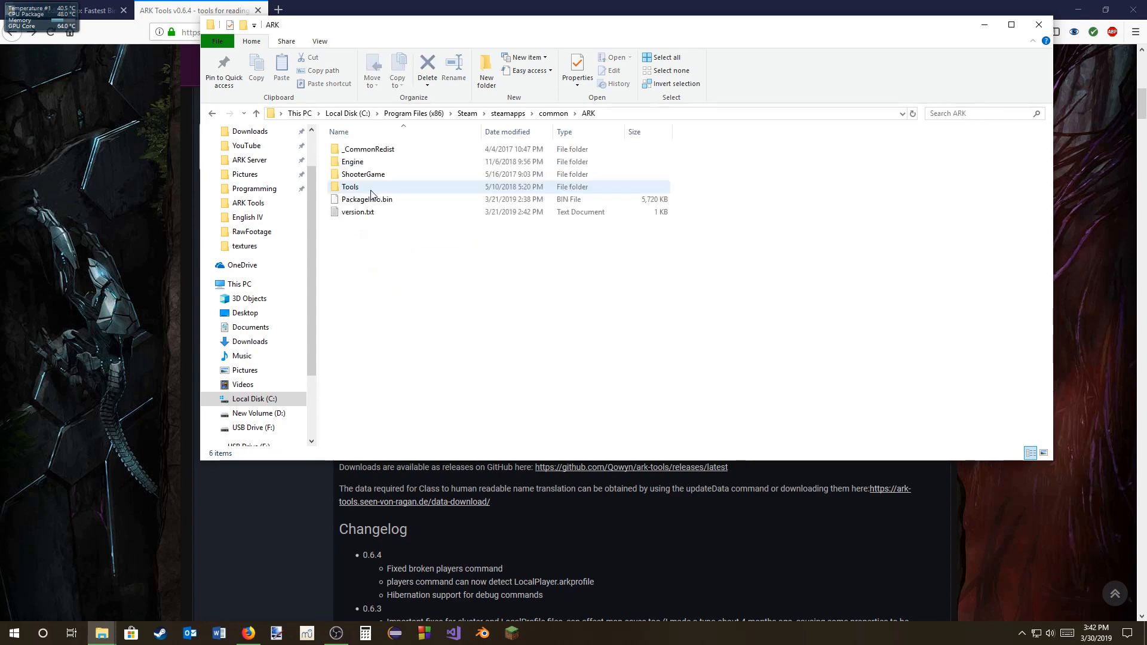
double_click(511, 175)
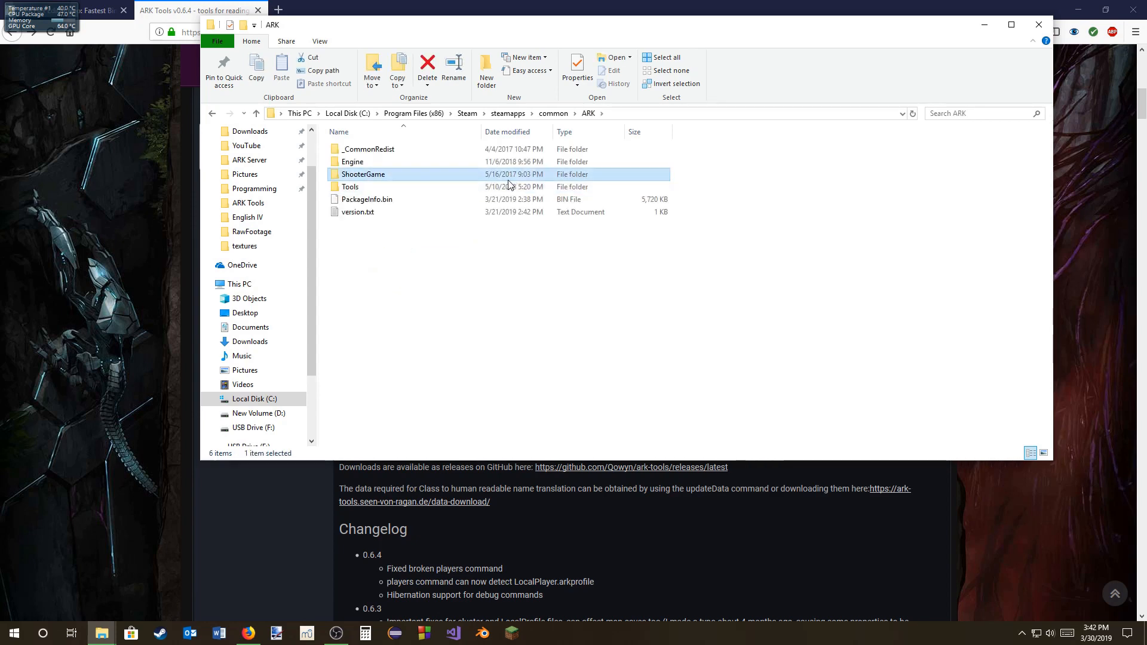
click(413, 190)
double_click(412, 190)
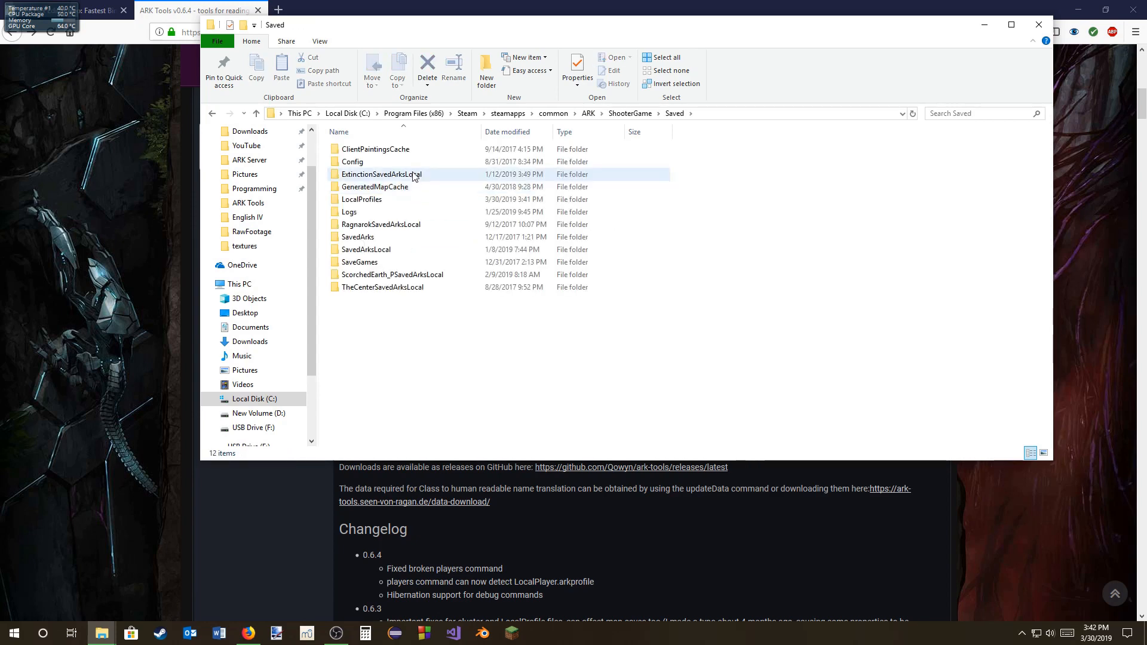
Step: Examine the contents of the SavedArks and SavedArksLocal folders, returning to the Saved folder after each
click(403, 238)
double_click(403, 238)
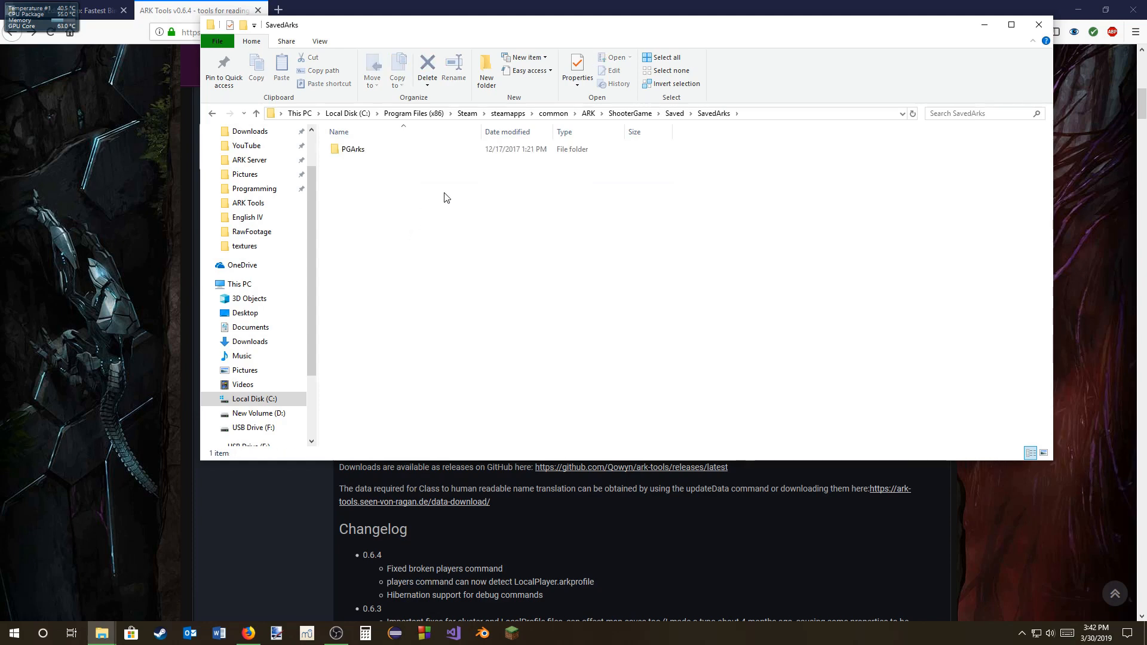
click(673, 118)
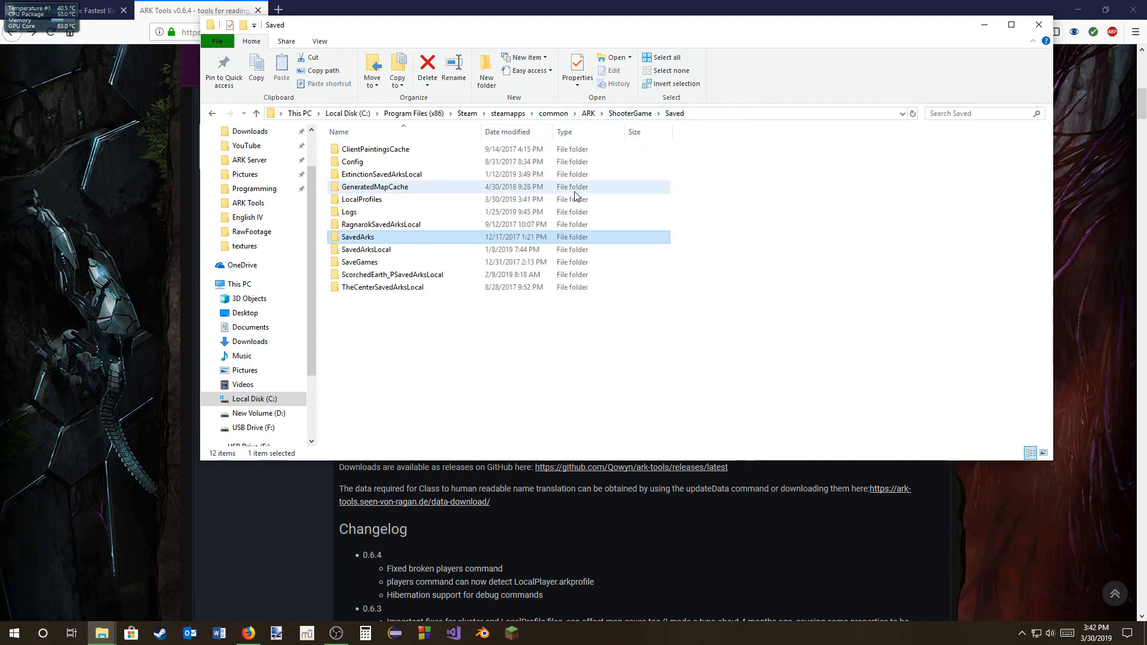
click(392, 251)
double_click(392, 251)
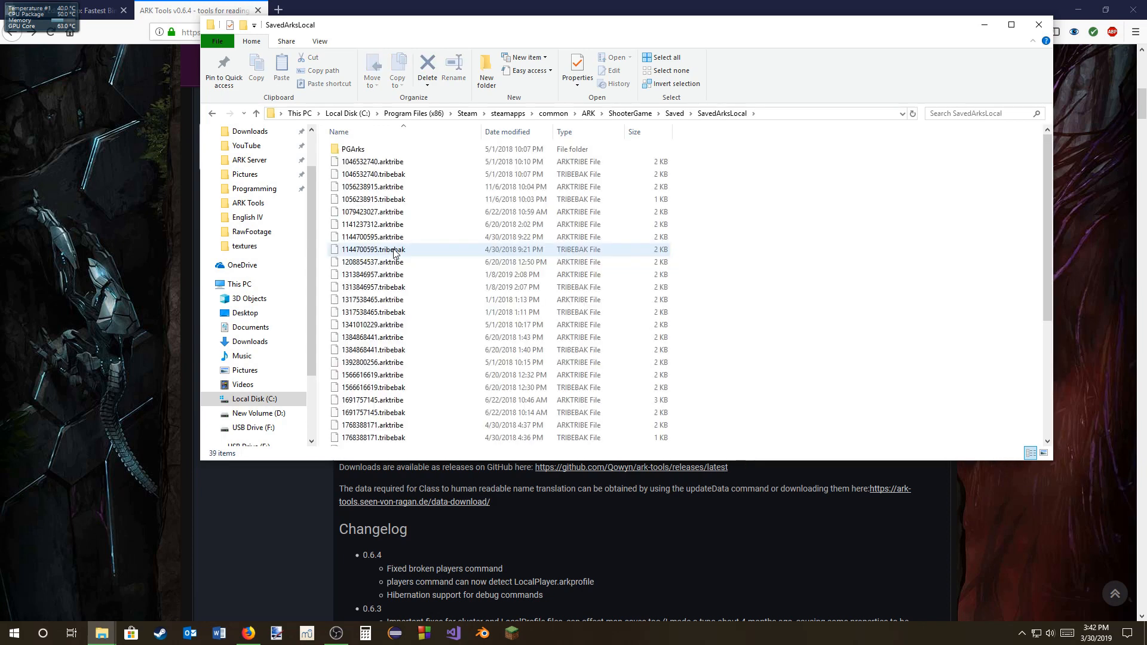
click(672, 114)
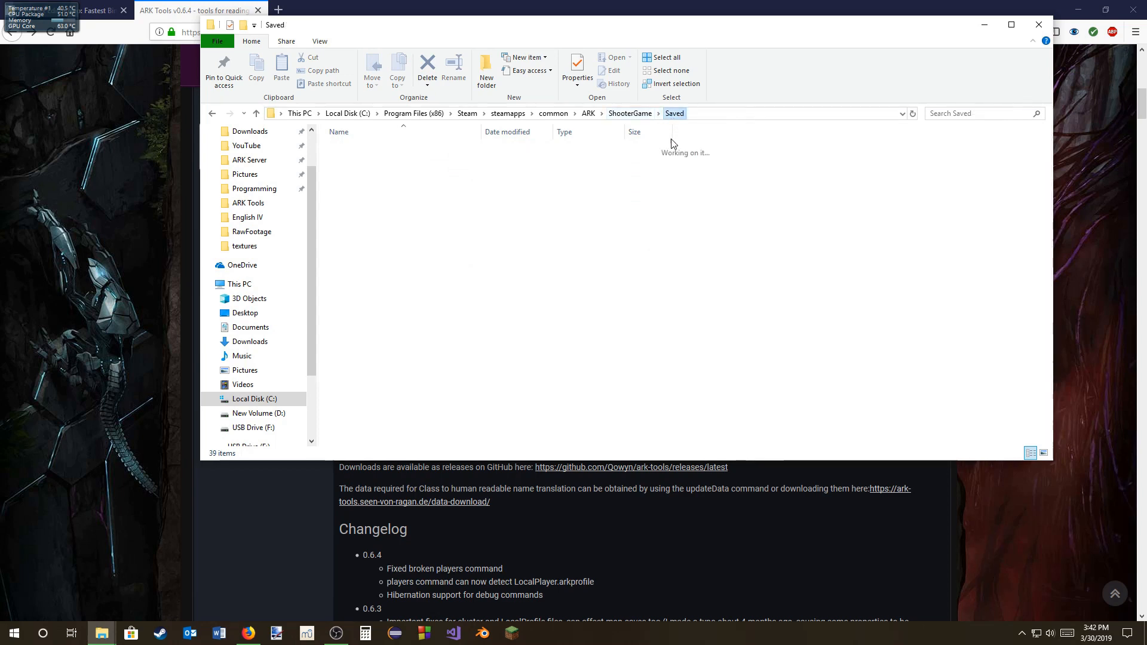
Step: Reopen the dedicated server's recent SavedArks folder in File Explorer
click(102, 633)
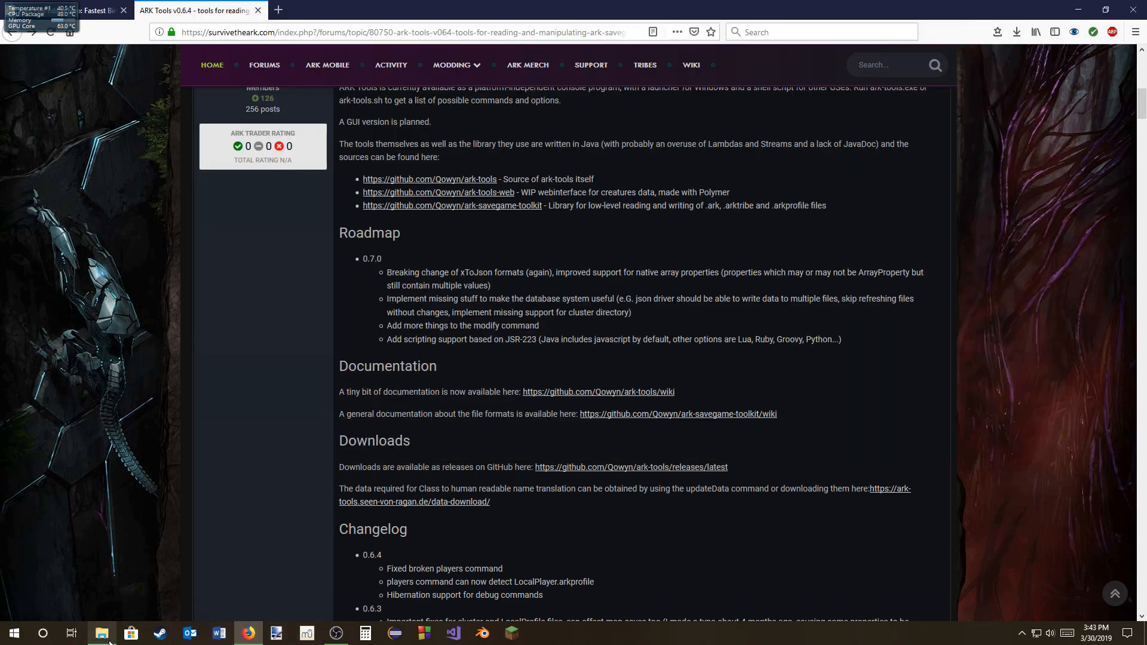
right_click(102, 634)
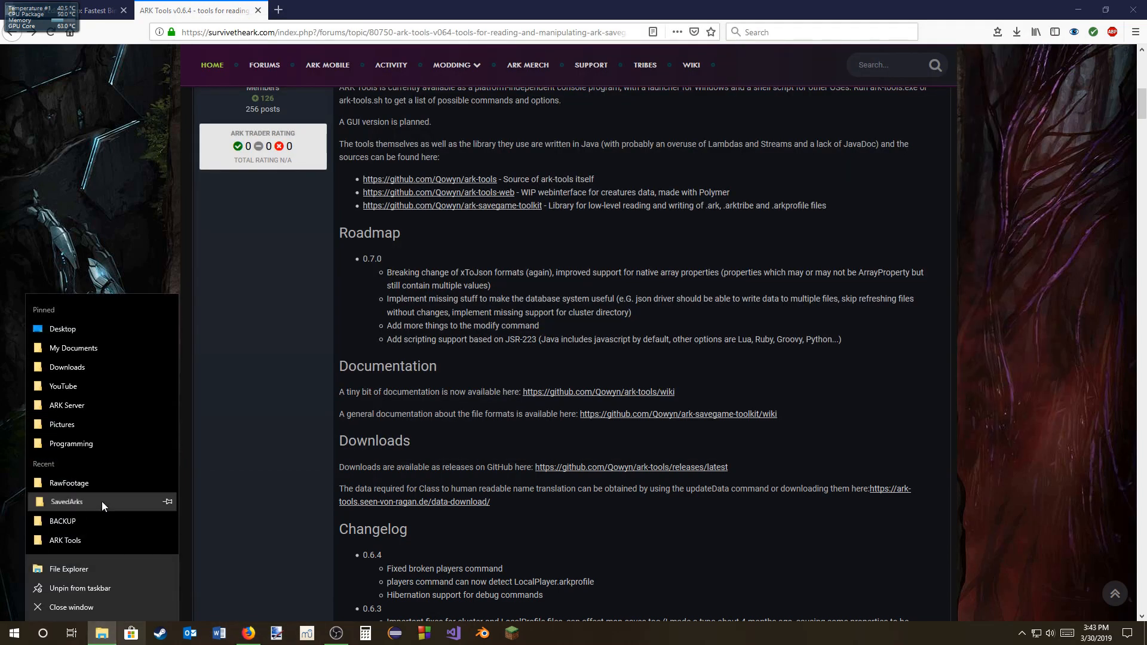
click(306, 246)
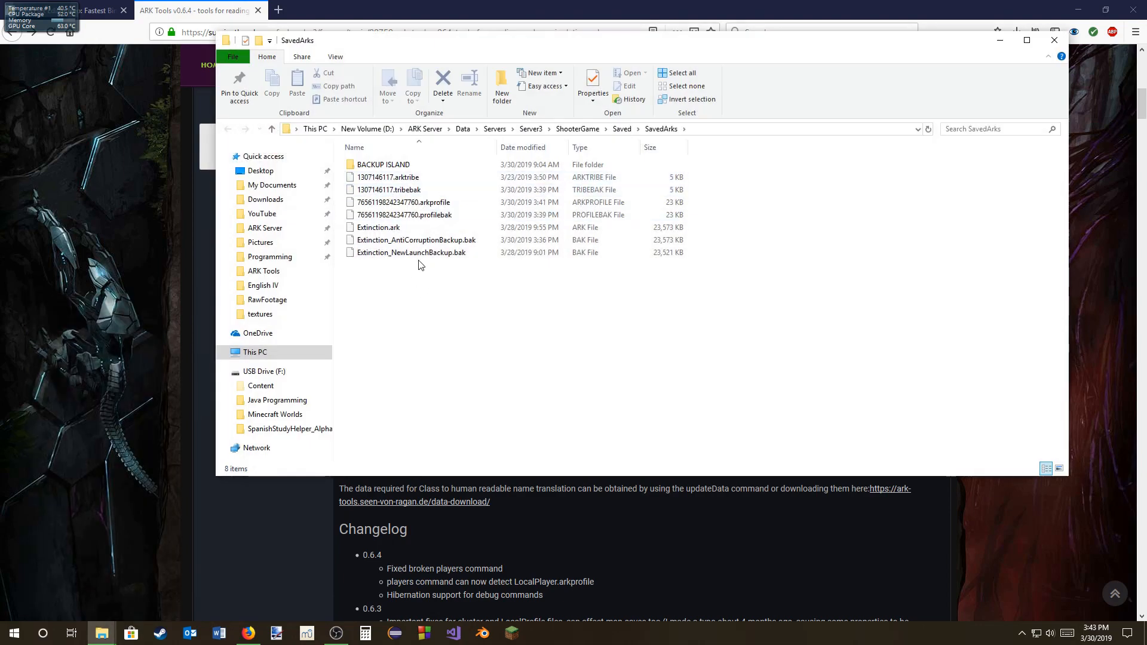
Step: Switch back to Firefox, review the ARK Tools v0.6.4 forum post and open its latest GitHub release link
click(46, 385)
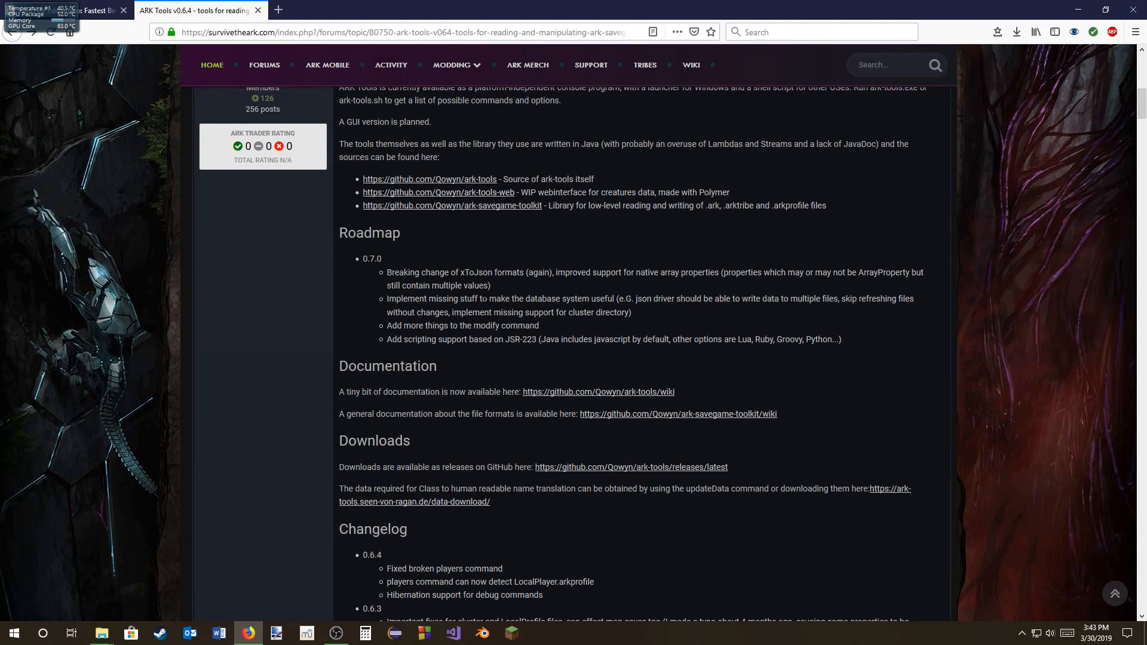
scroll(472, 281, up, 10)
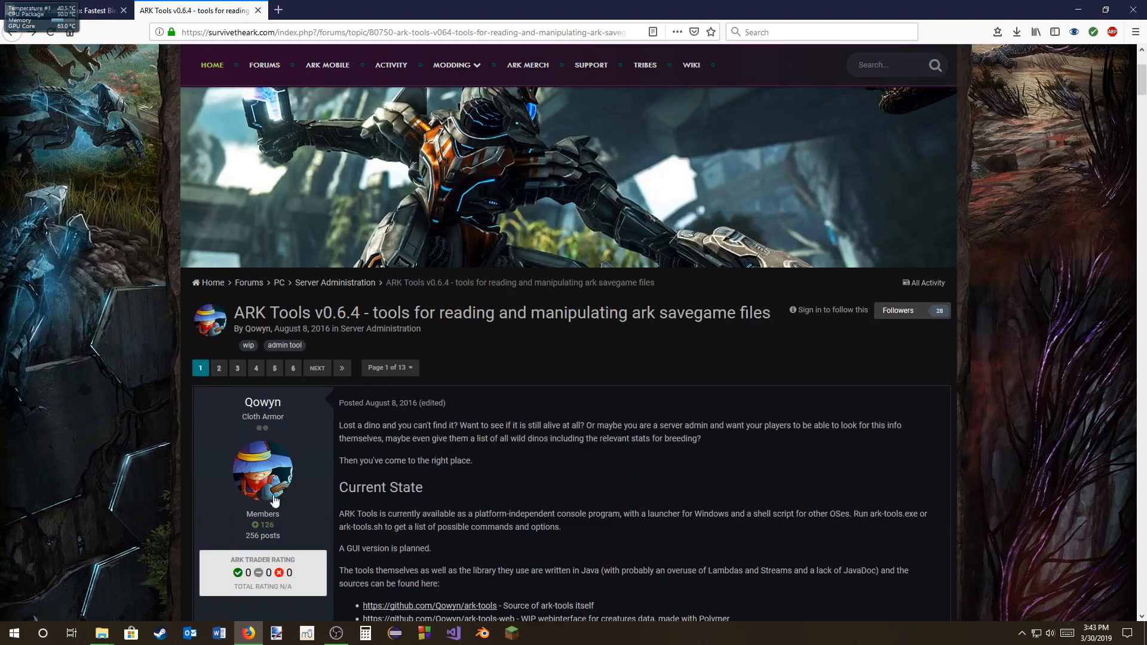
scroll(492, 451, down, 1)
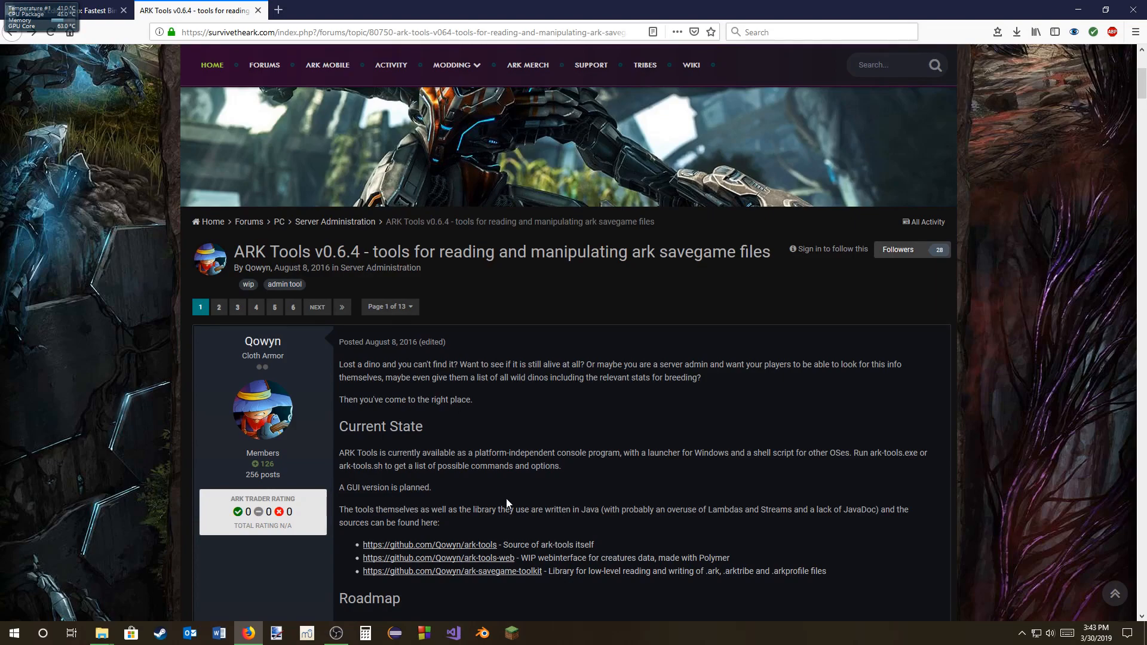
scroll(507, 498, down, 5)
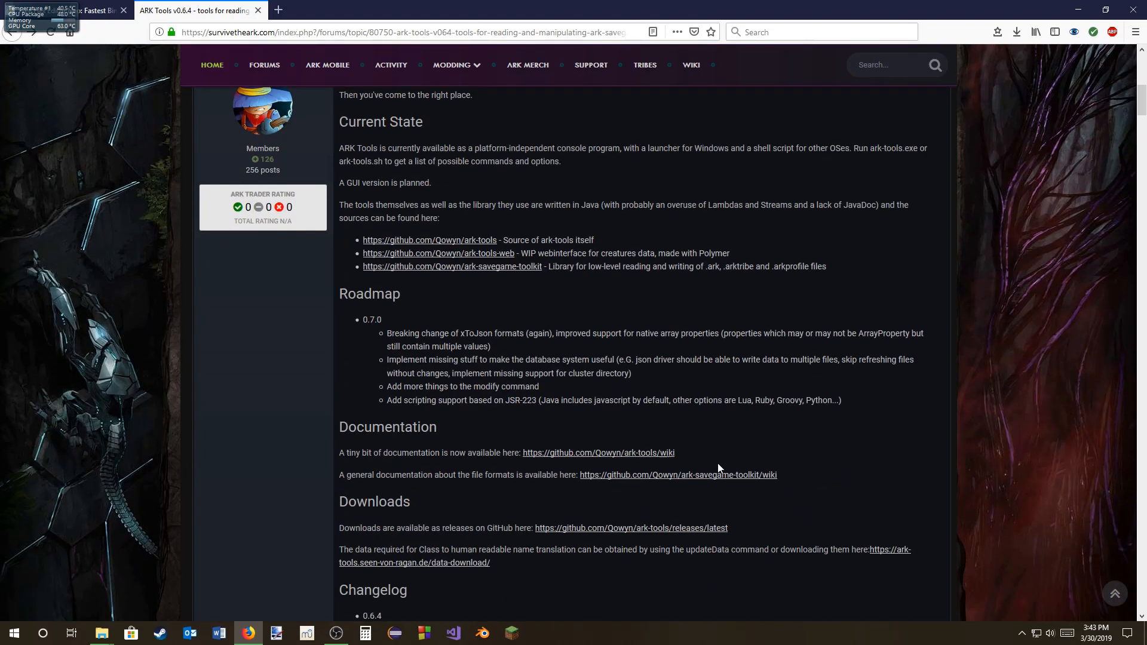
scroll(303, 496, down, 3)
scroll(575, 376, up, 6)
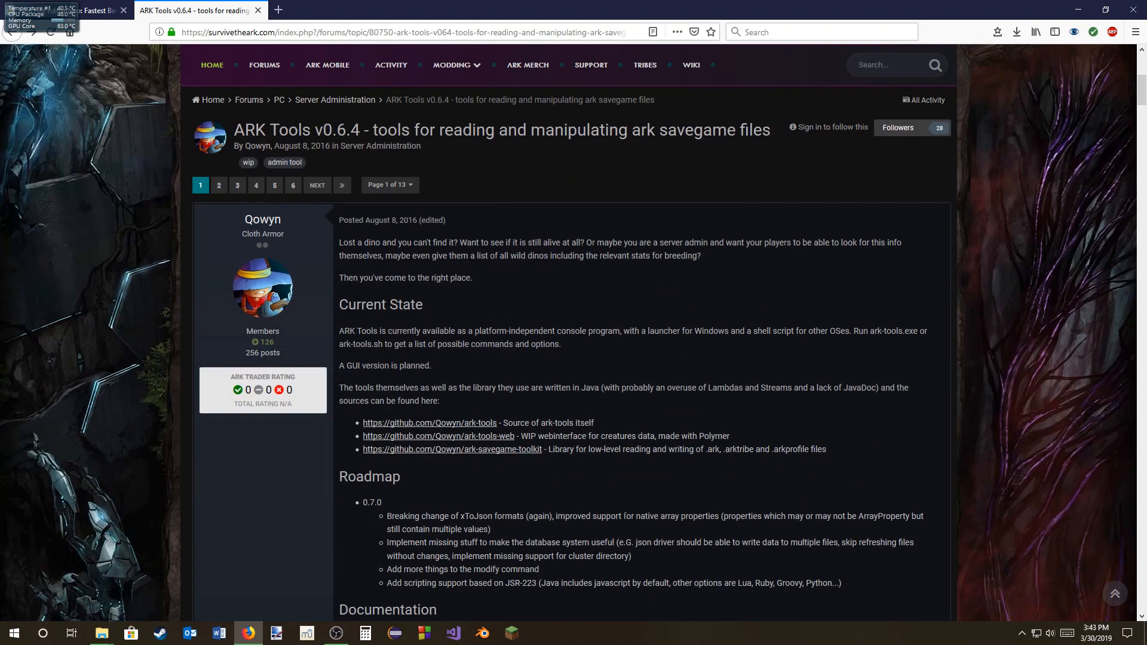
scroll(631, 587, down, 2)
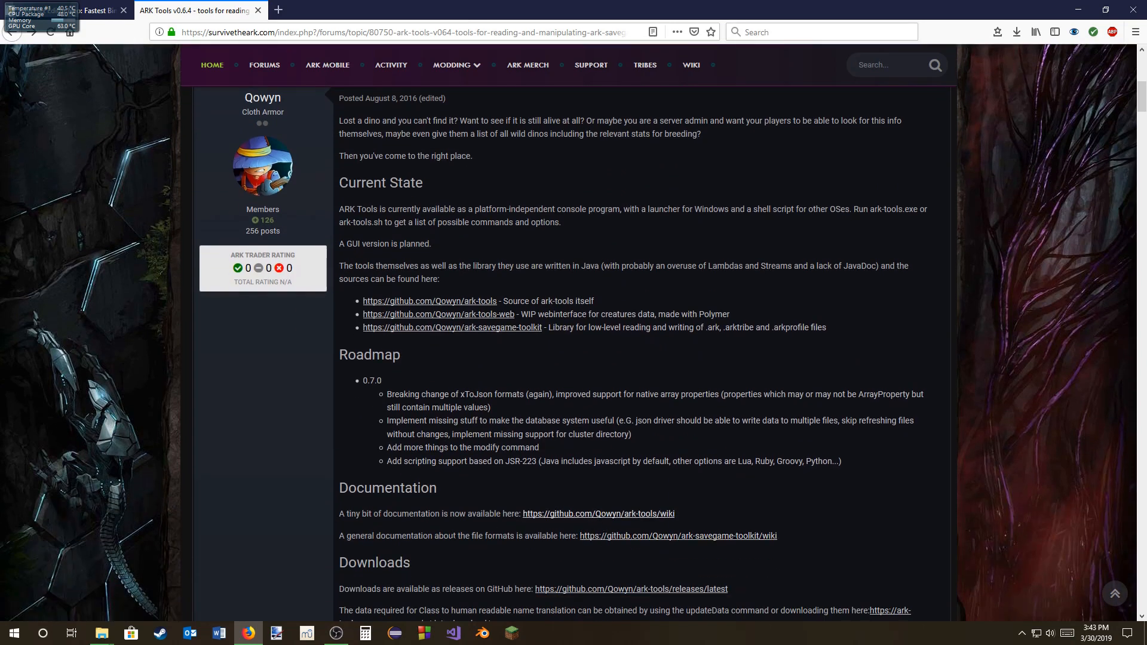
scroll(475, 548, down, 1)
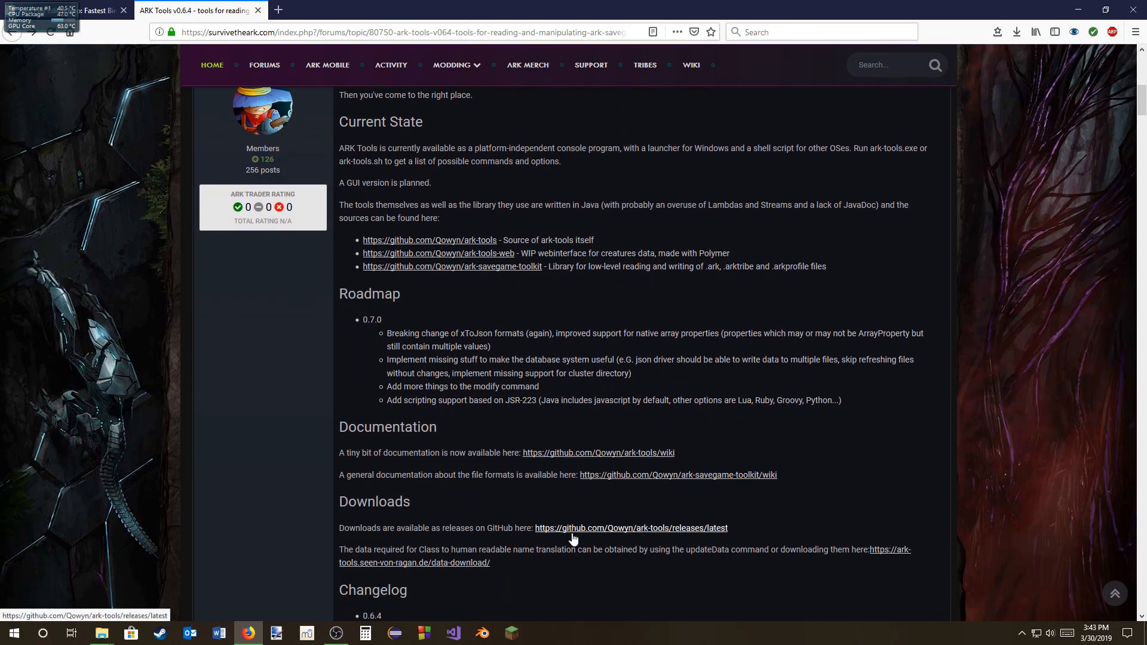
click(544, 529)
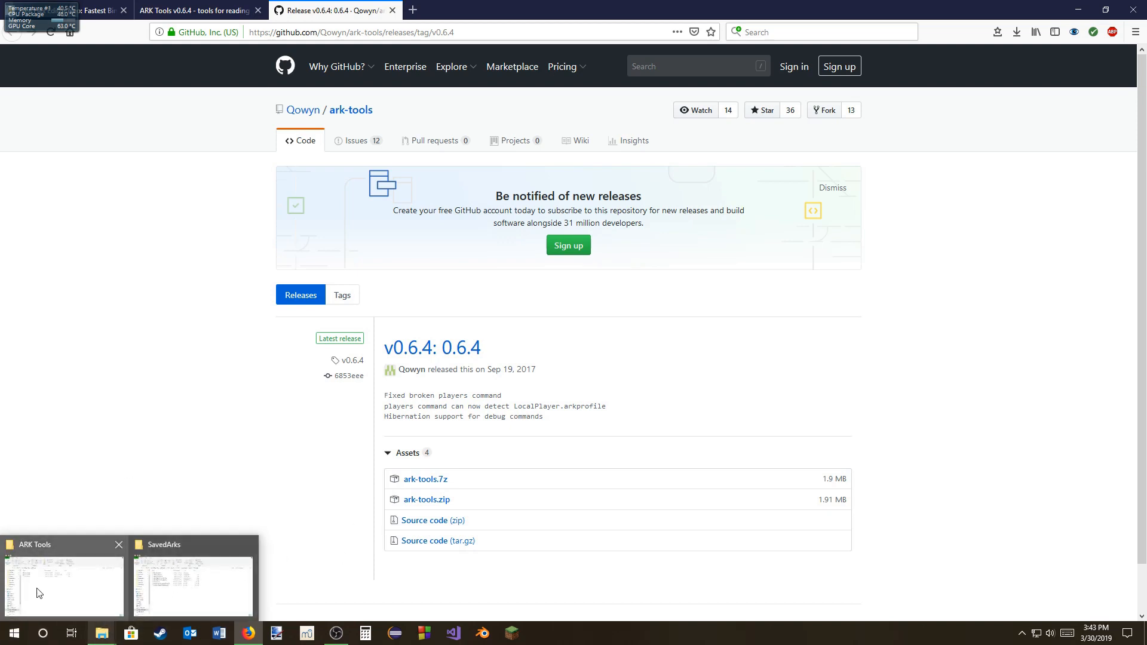
Step: Open the pinned Downloads folder in a new File Explorer window
right_click(98, 632)
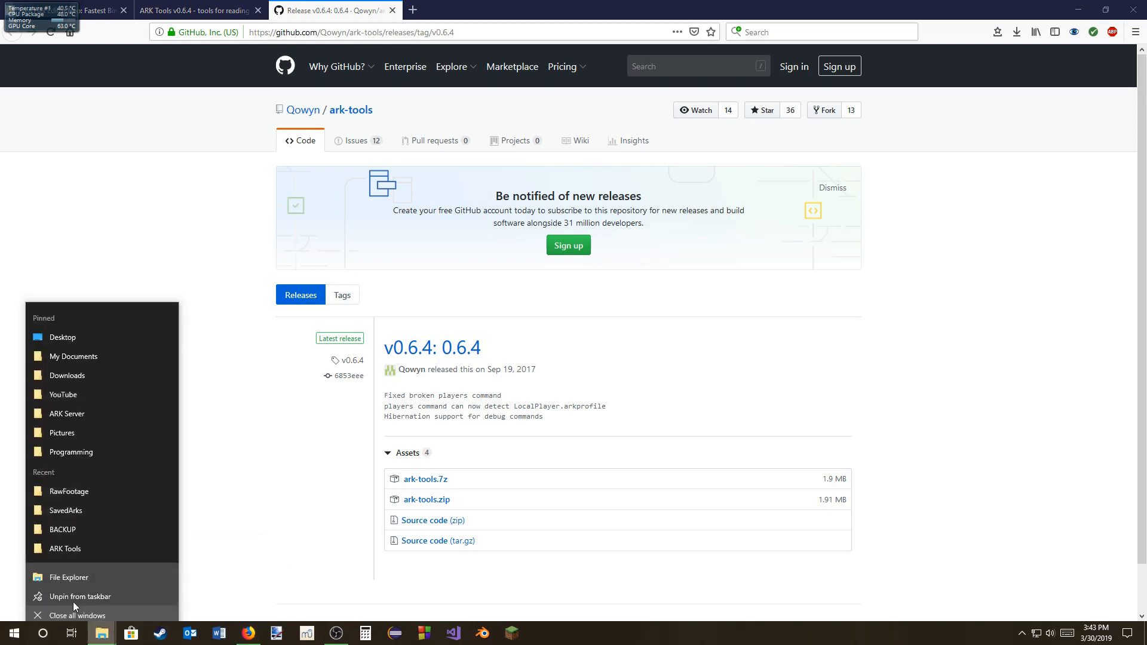
click(80, 372)
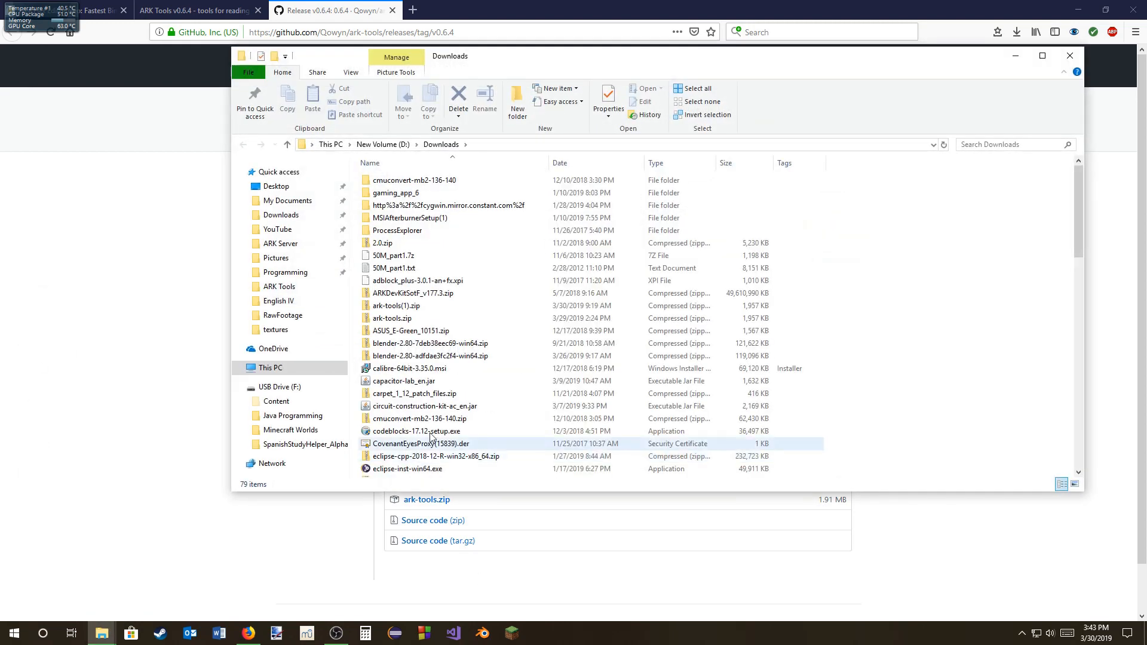
click(385, 320)
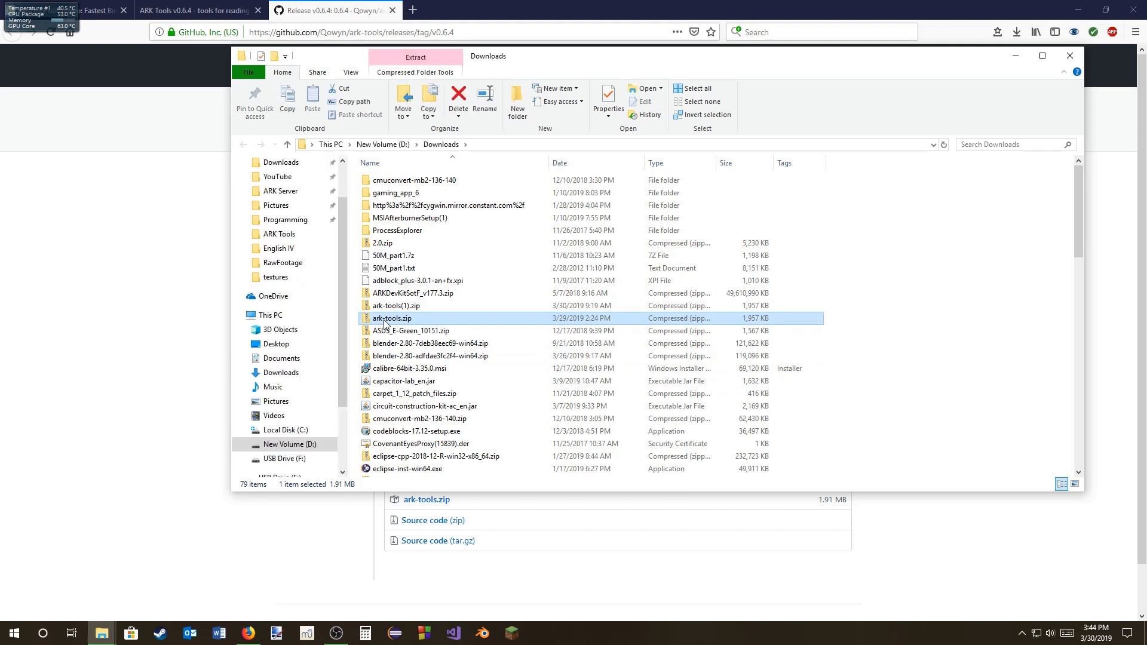
right_click(384, 319)
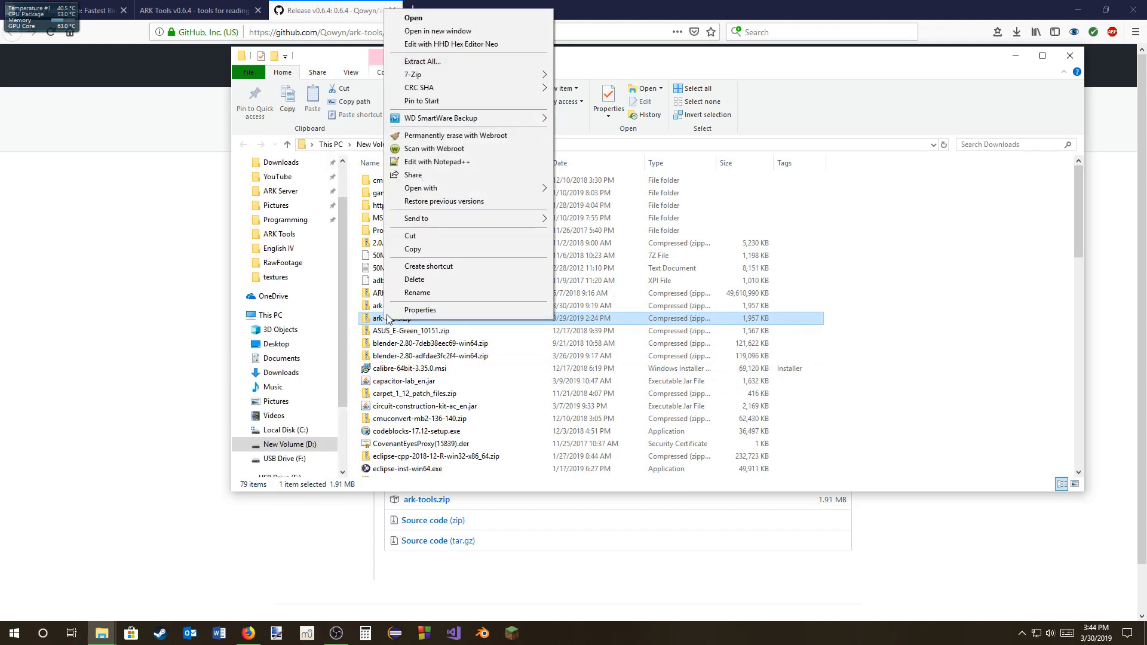
click(423, 61)
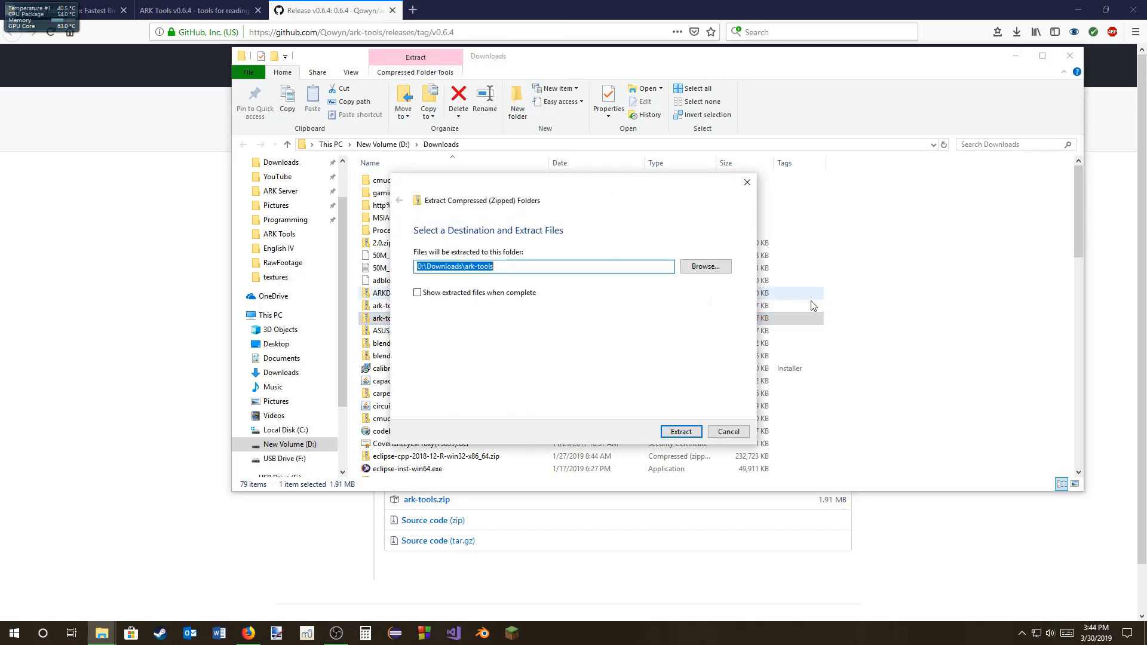
click(716, 270)
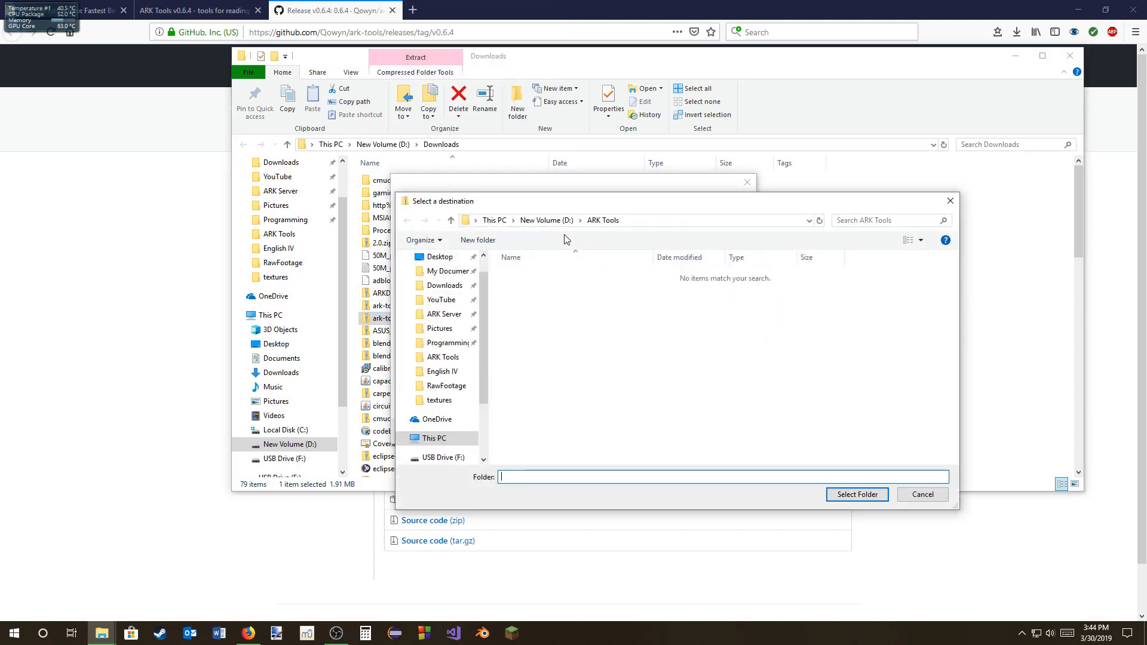
click(553, 221)
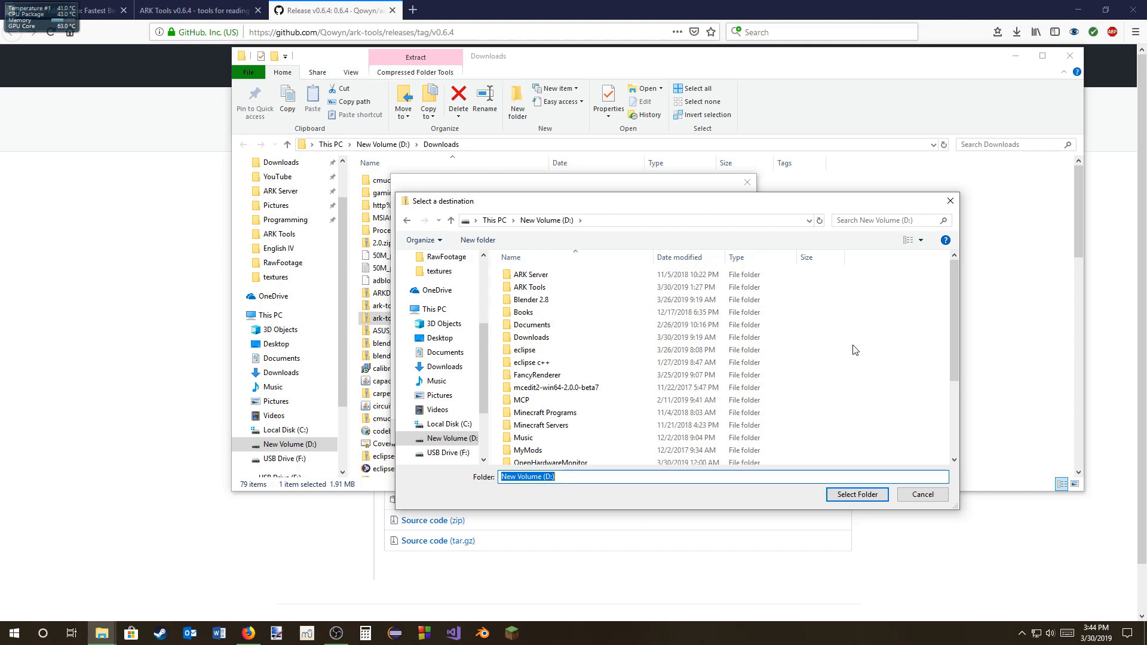
click(616, 289)
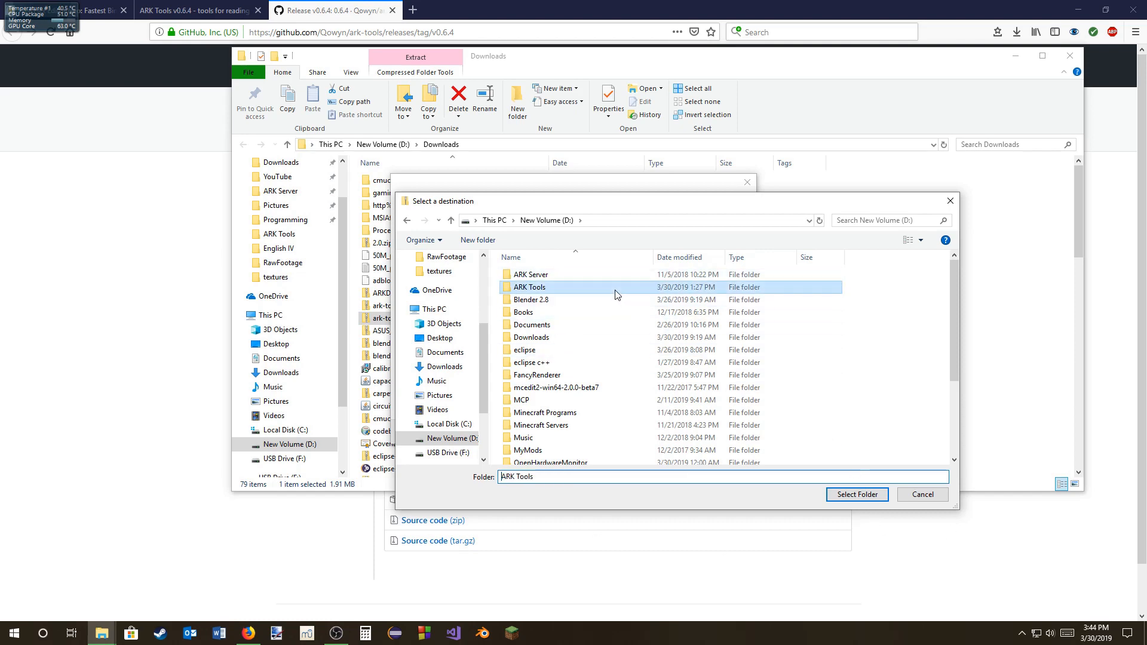
click(857, 494)
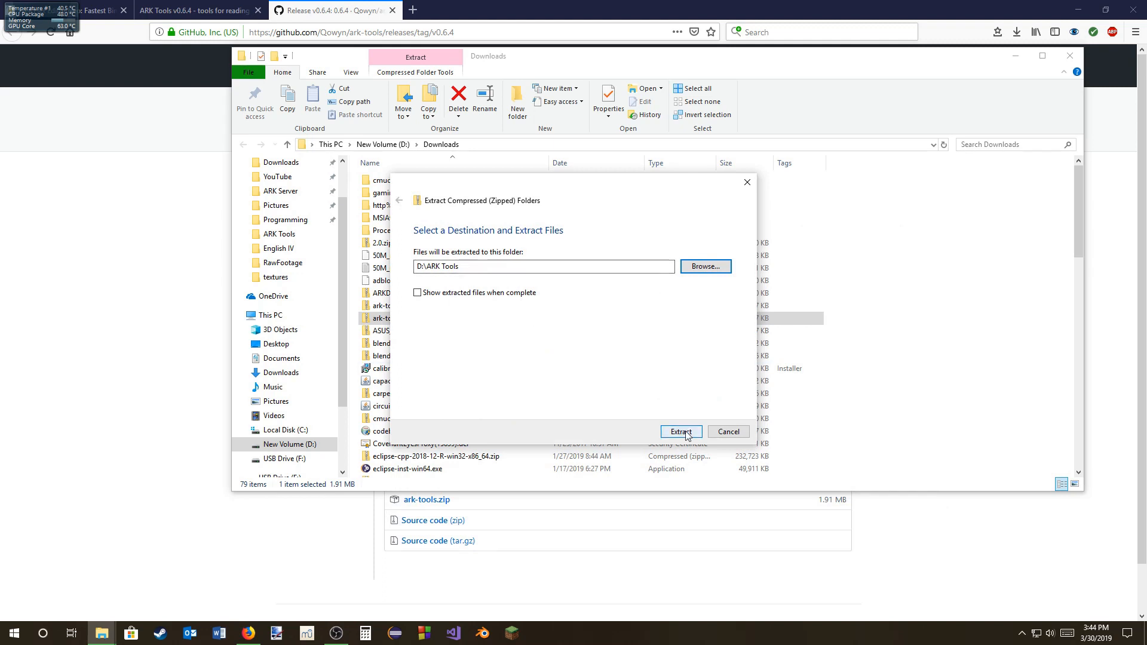
click(740, 437)
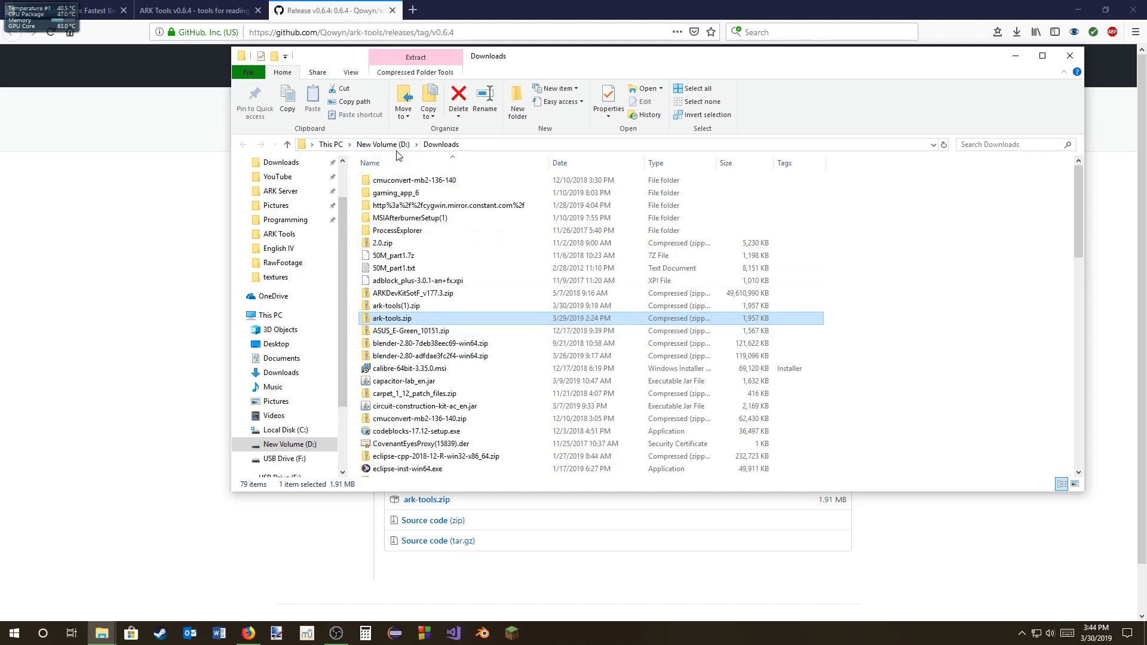
Step: Leave the Downloads window and switch to the File Explorer window showing the D:\ARK Tools folder
click(386, 145)
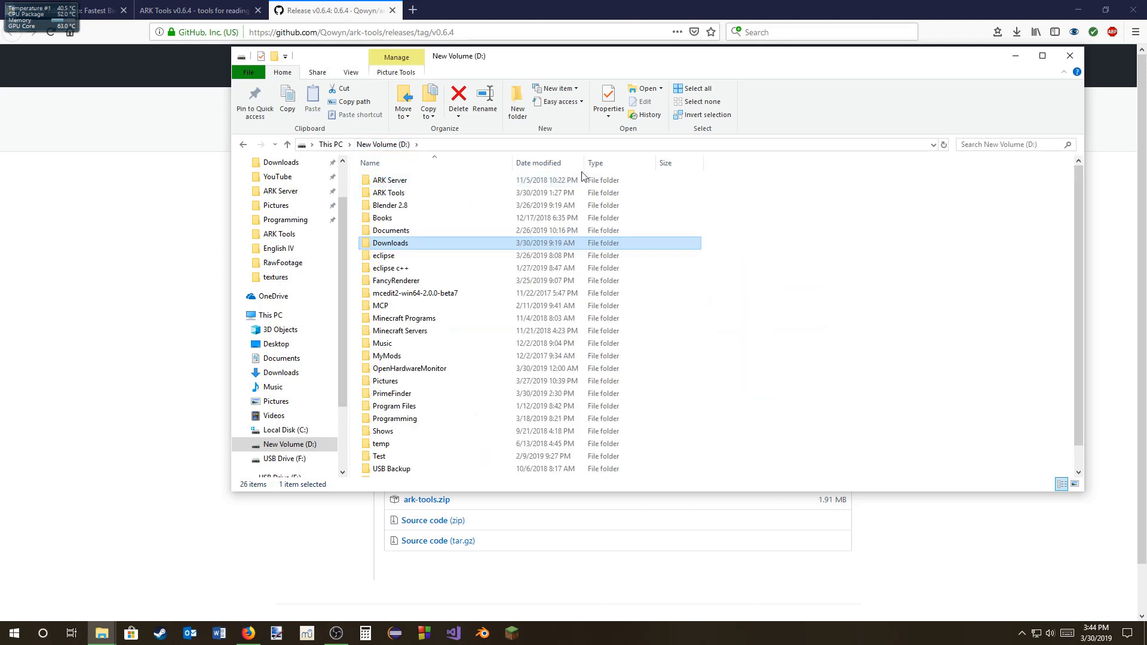
click(104, 638)
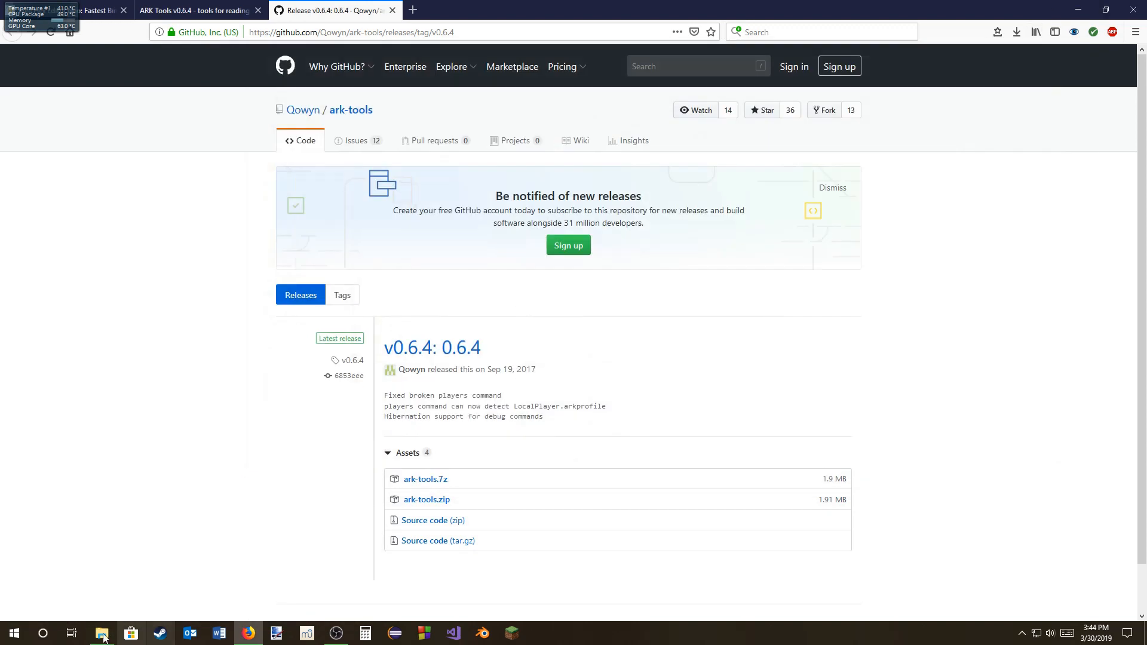
click(64, 584)
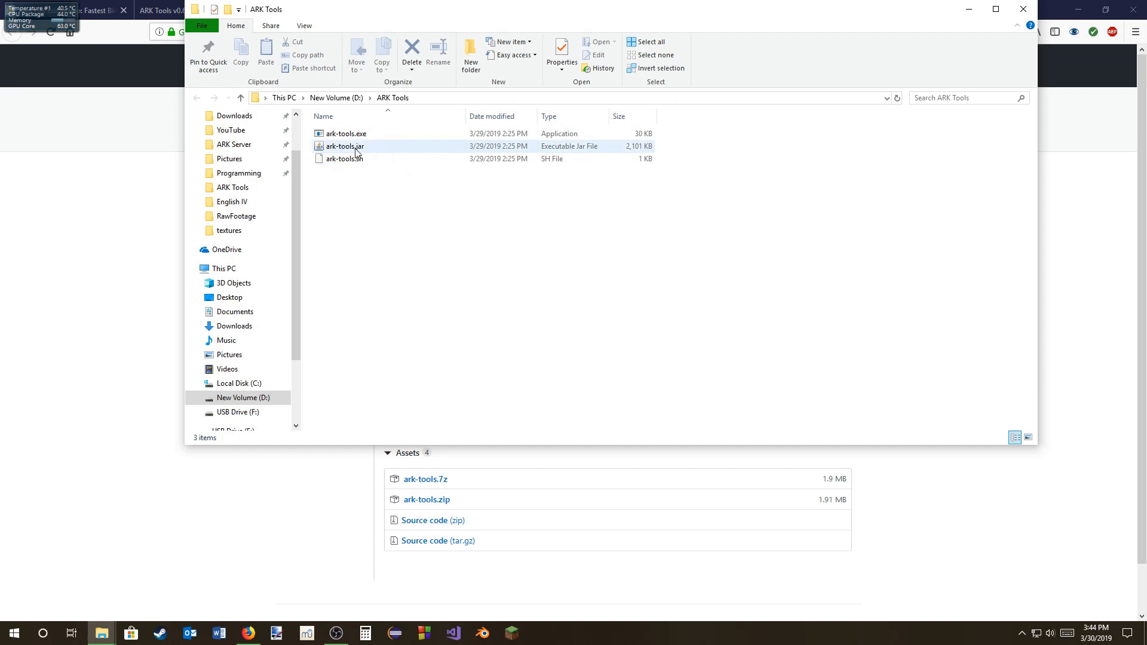
Step: Create a new text document in the ARK Tools folder and rename it CMD Here.bat, accepting the extension change
right_click(356, 195)
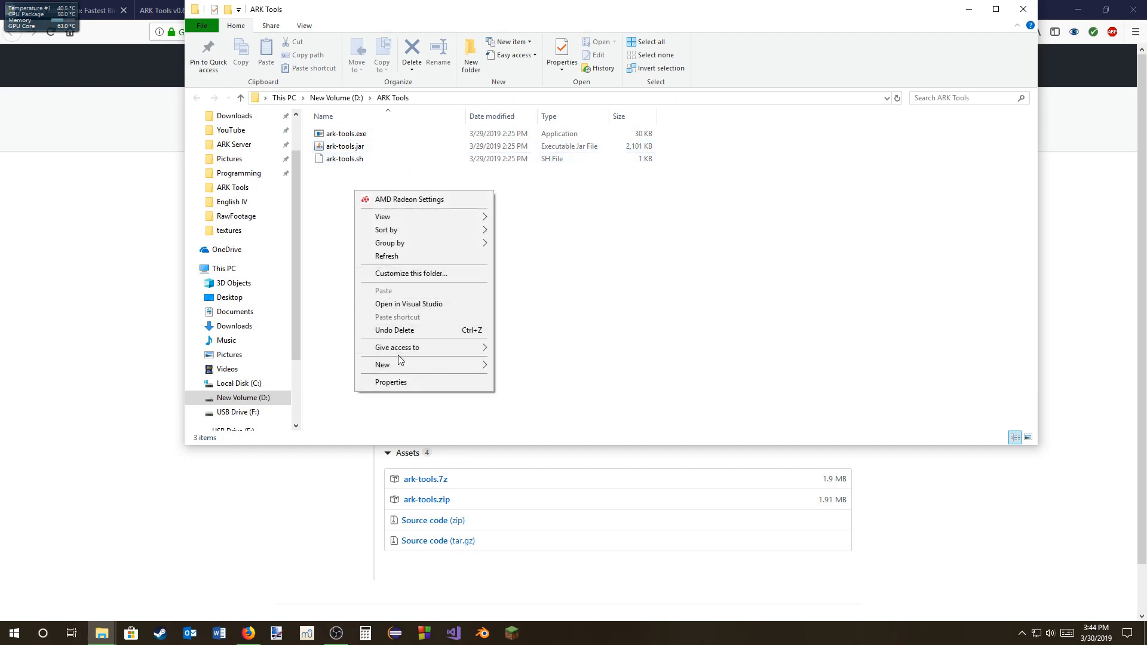
mouse_move(399, 361)
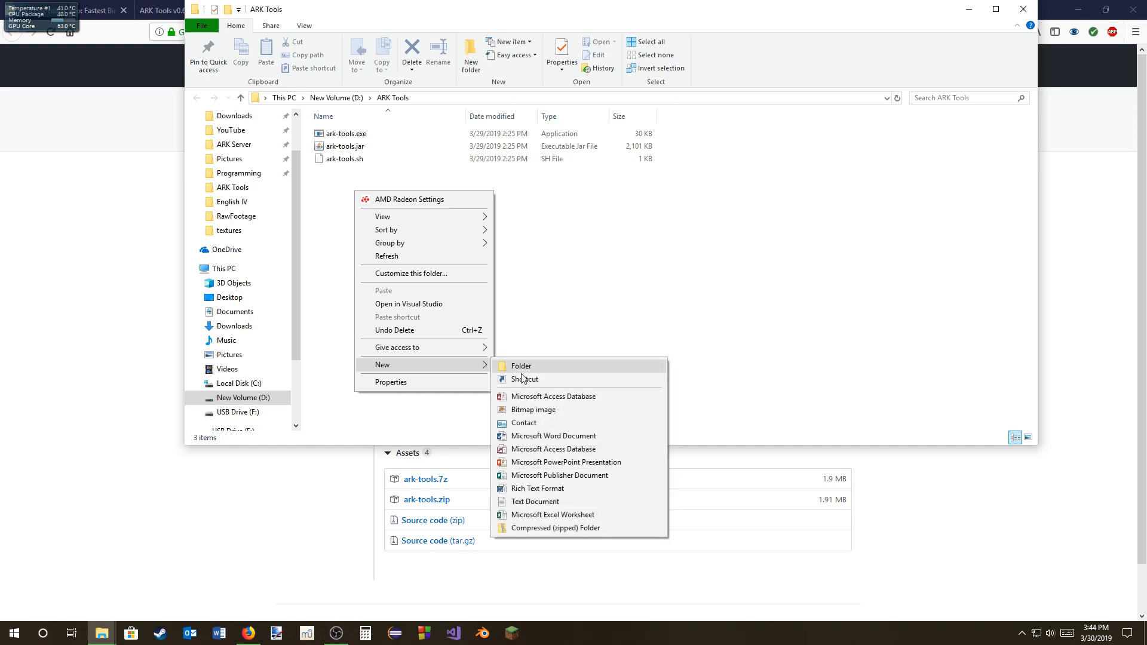
click(518, 505)
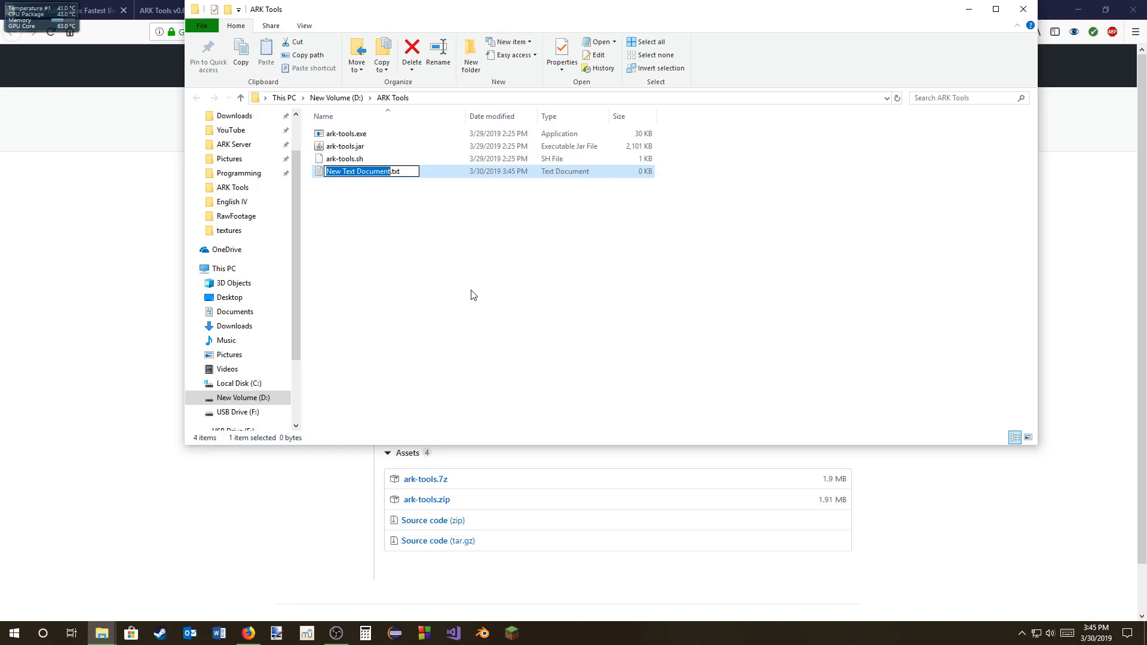
text(CMD H)
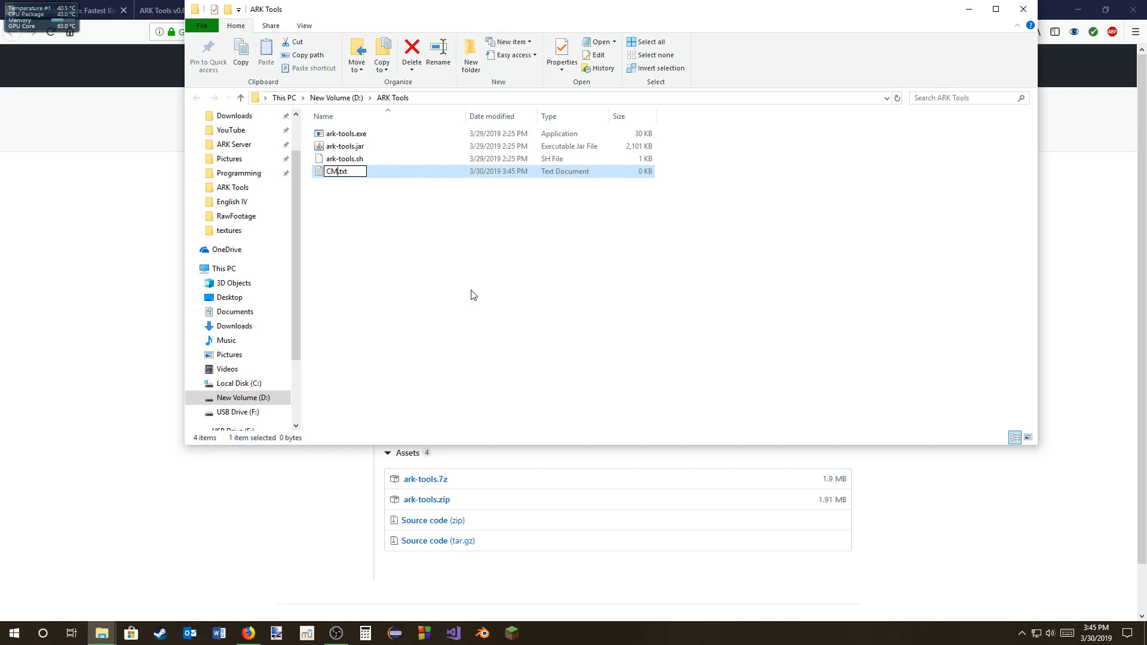
text(ere)
key(BackSpace)
key(BackSpace)
key(BackSpace)
text(bat)
key(Return)
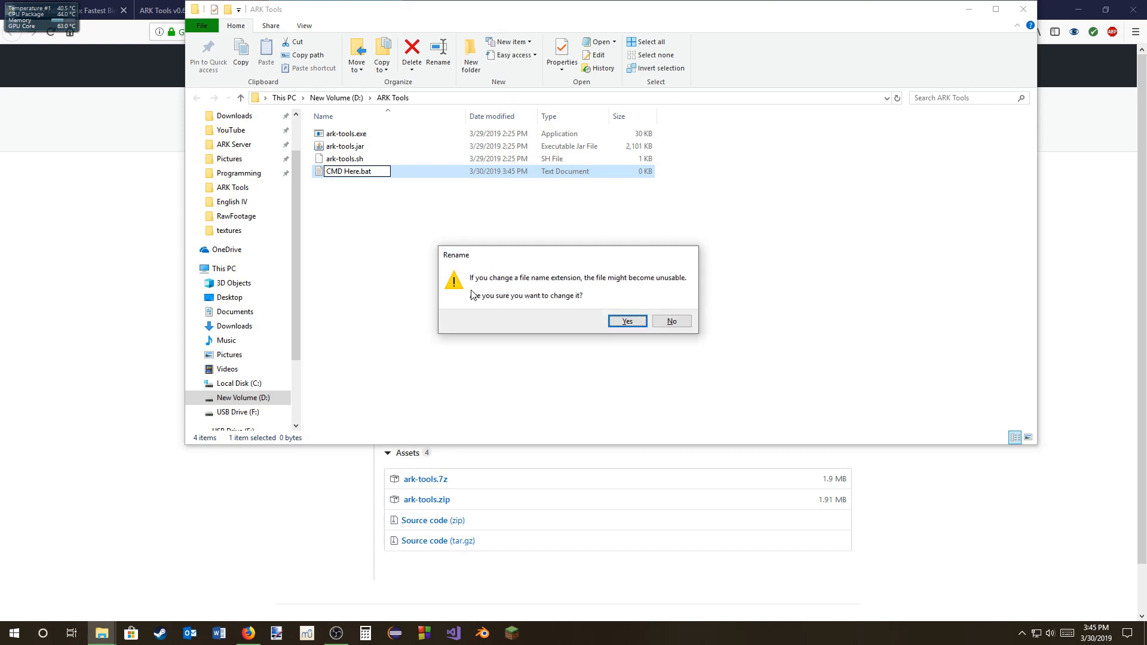
click(625, 322)
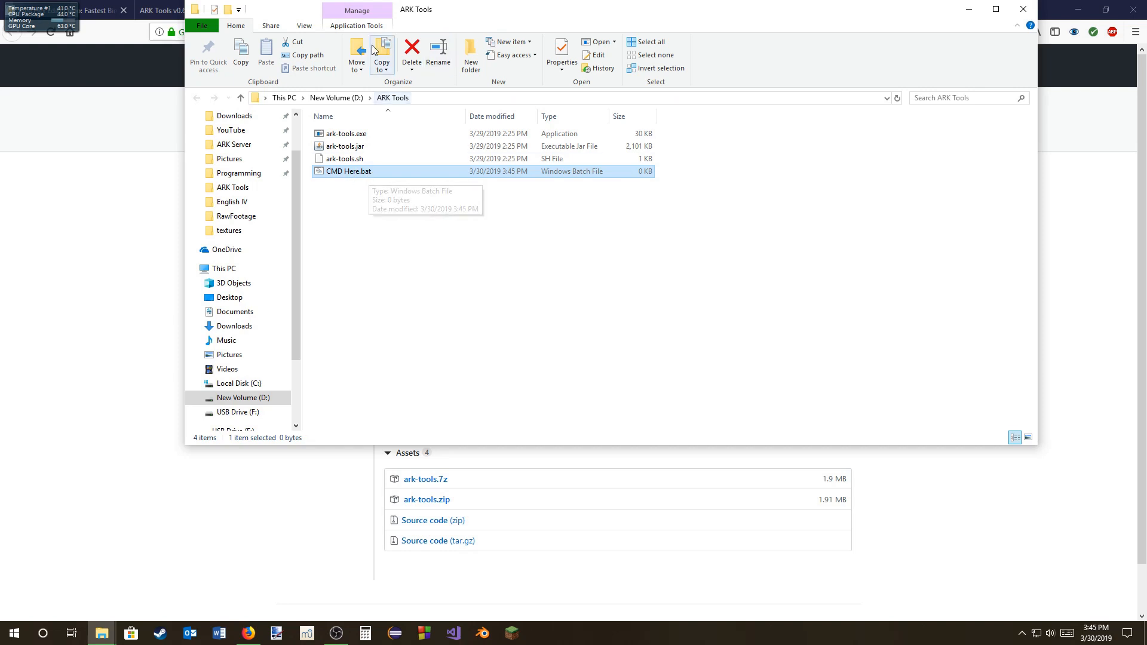
Step: Check the file name extensions display option for the ARK Tools folder
click(305, 28)
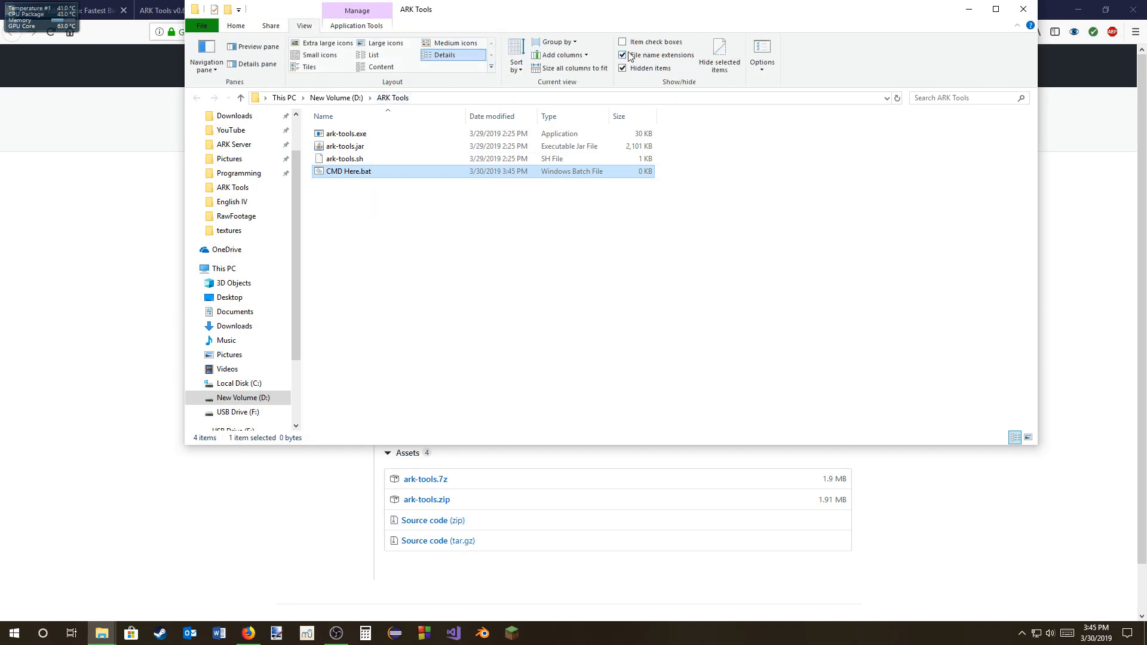
click(237, 25)
Step: Edit CMD Here.bat in Notepad so it contains "cmd .", then save and close the file
double_click(355, 172)
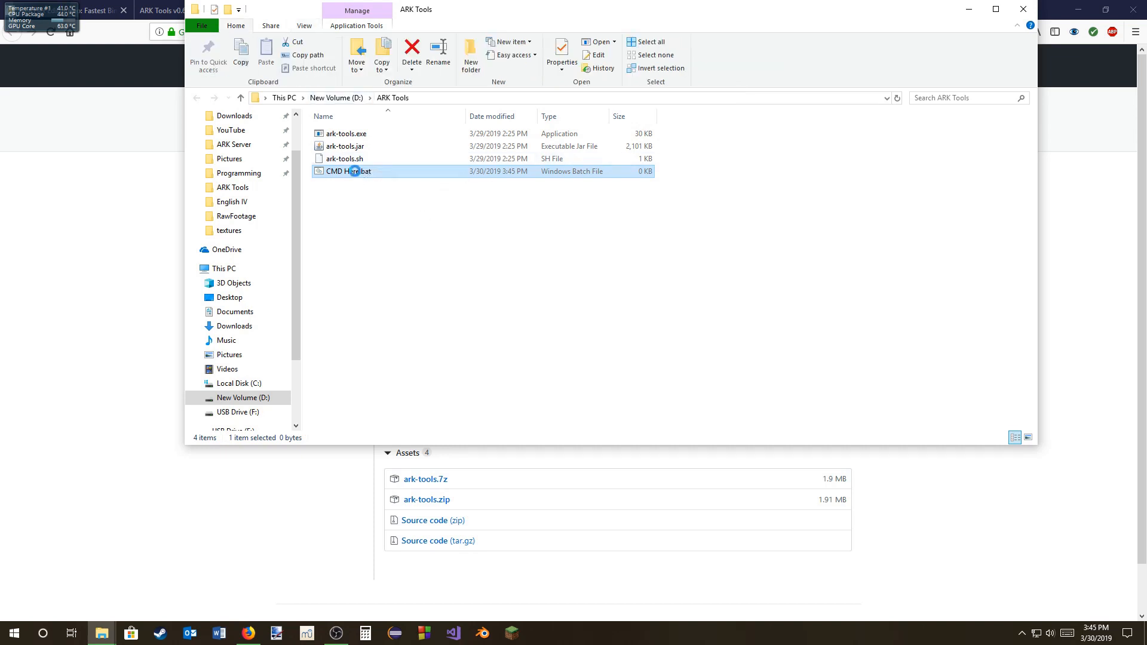
right_click(355, 172)
click(395, 191)
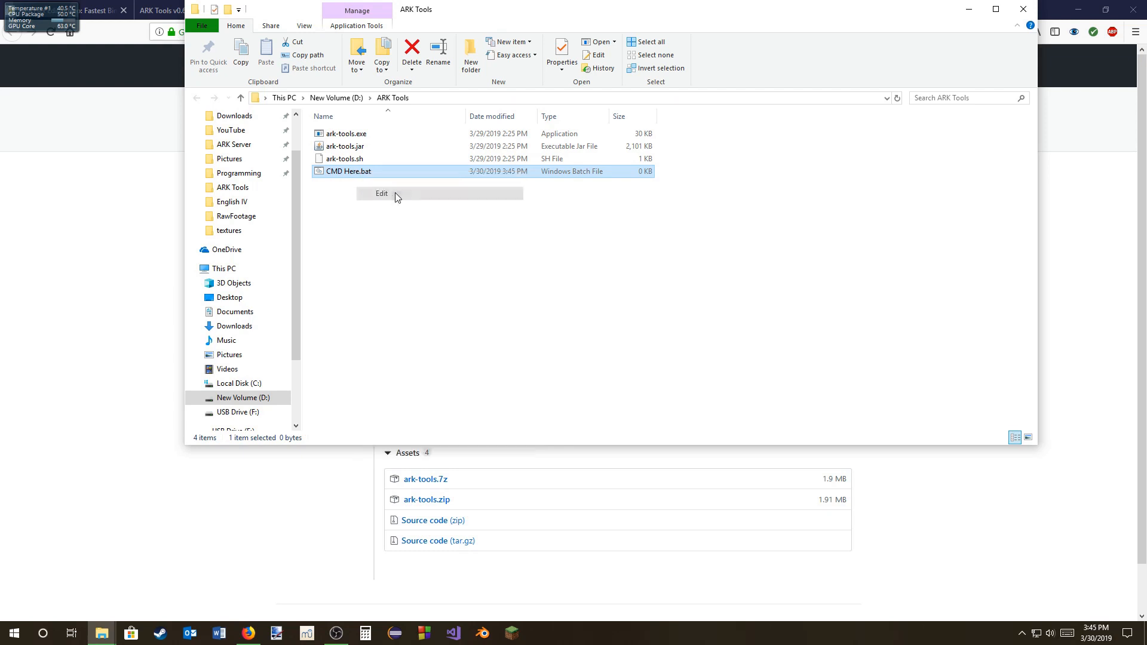
text(cmd .)
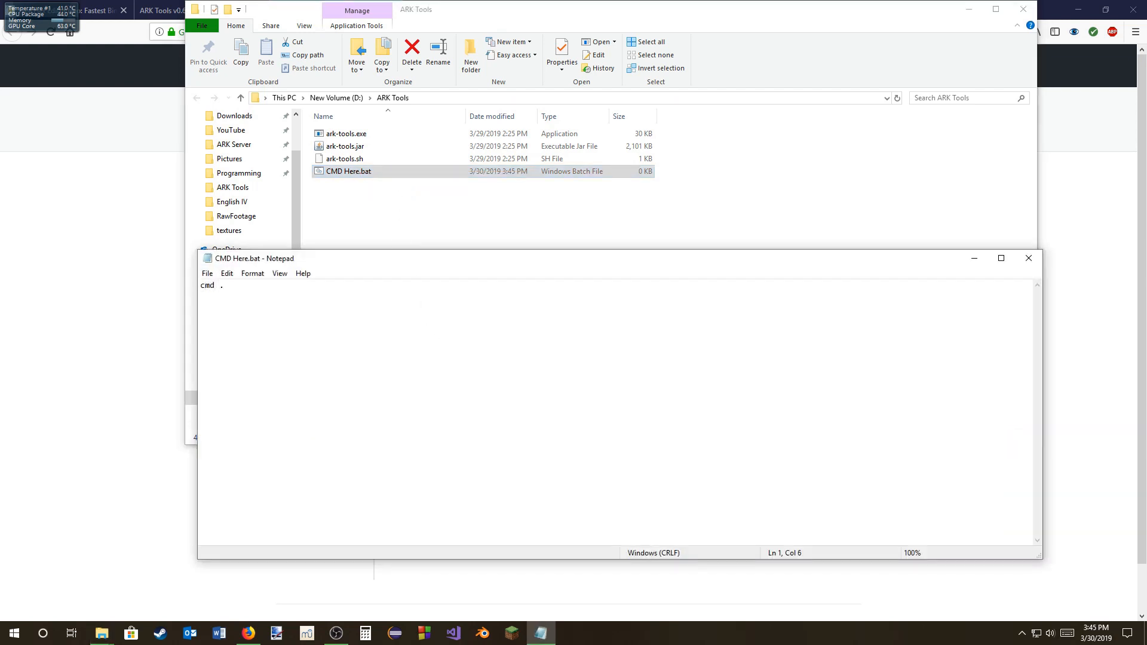
click(207, 273)
click(226, 315)
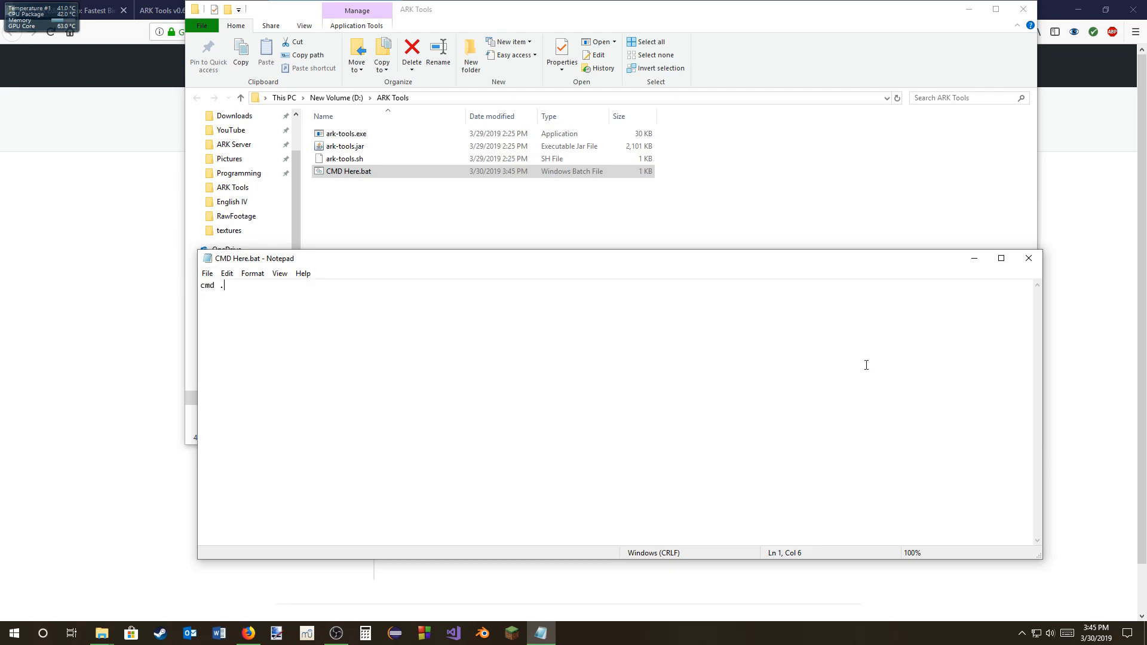
click(1028, 258)
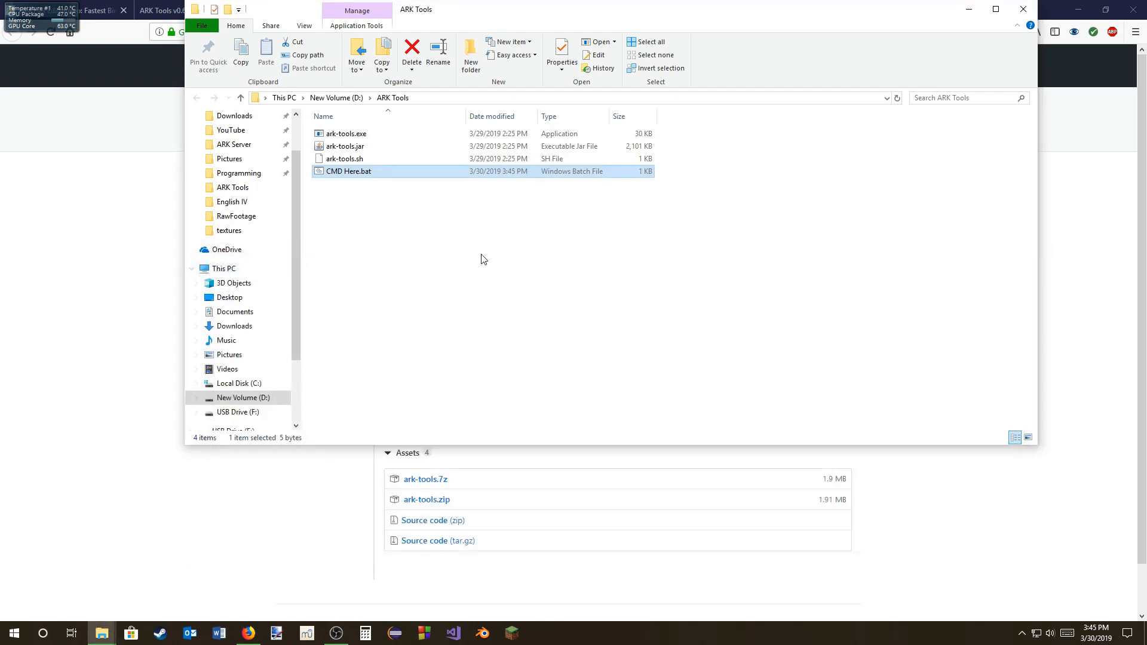
Step: Run CMD Here.bat, maximize the command window and start the command with ark-tools m2j and an opening quotation mark
double_click(354, 172)
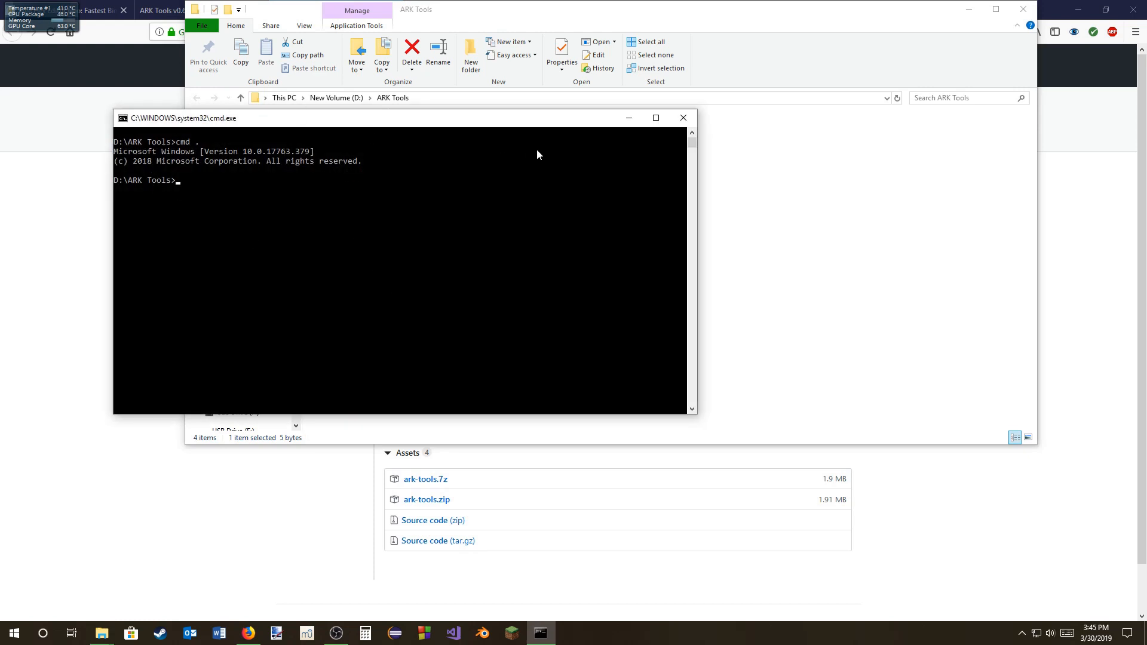
click(653, 122)
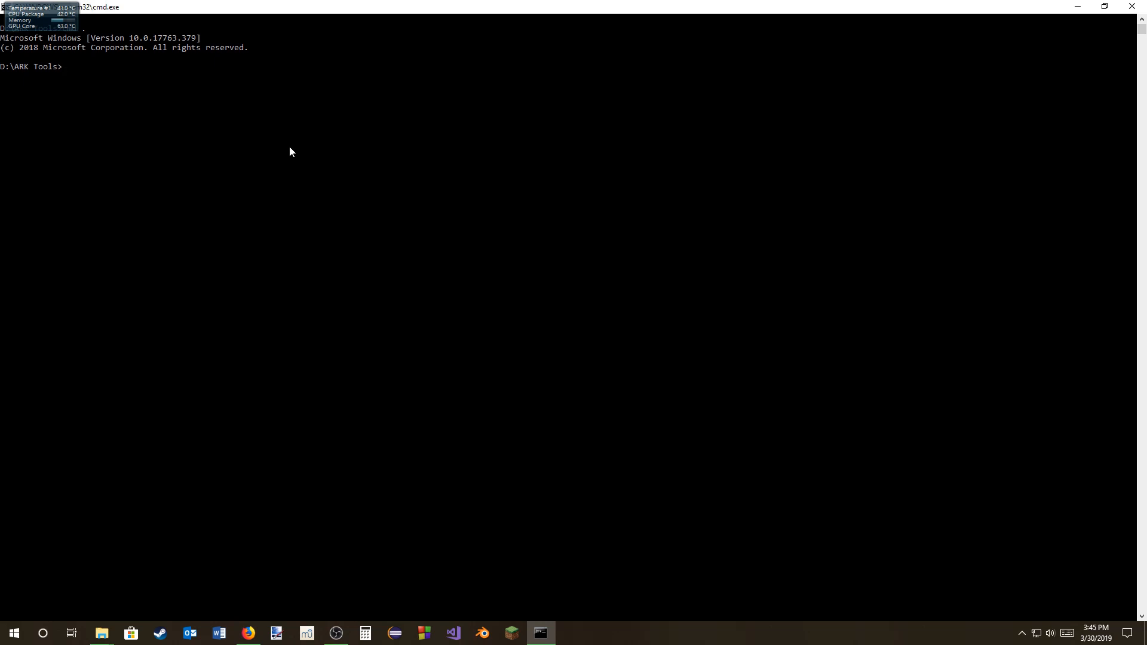
text(ark-tools m2j ")
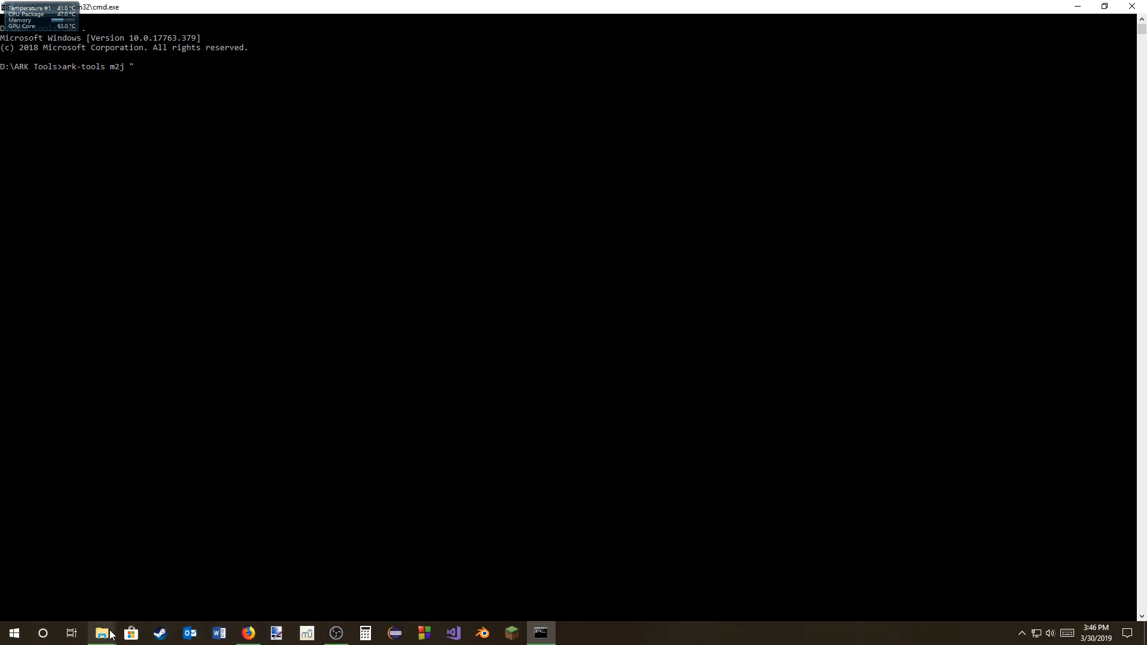
Step: Copy the full path of the Server3 SavedArks folder from File Explorer and paste it into the ark-tools m2j command
mouse_move(108, 635)
mouse_move(85, 578)
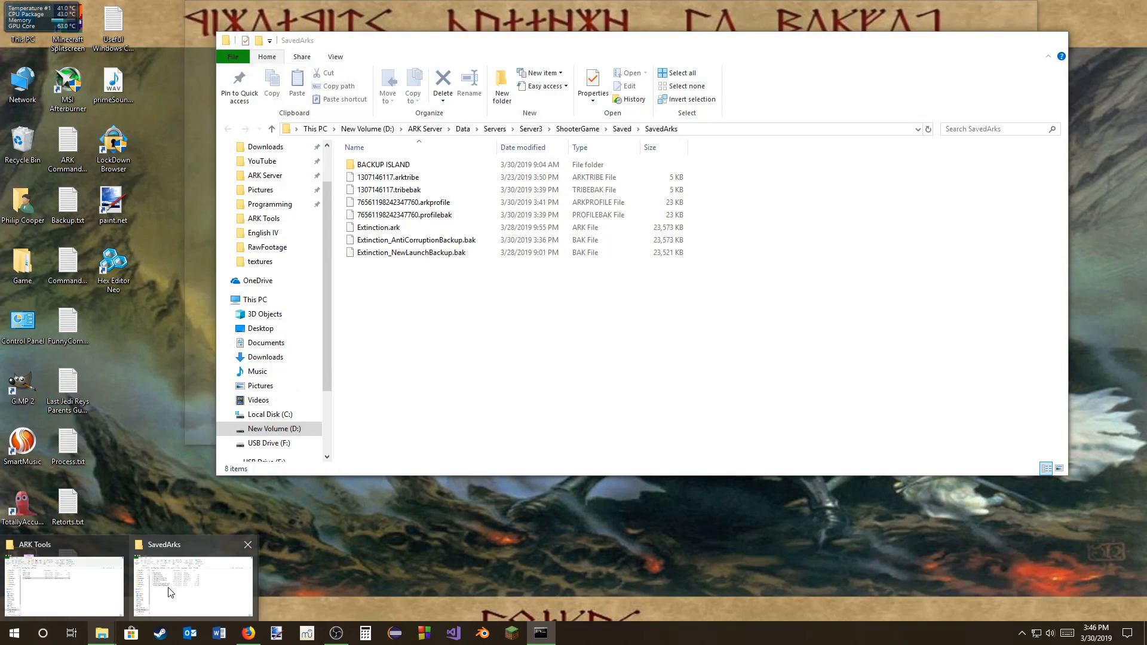
click(169, 585)
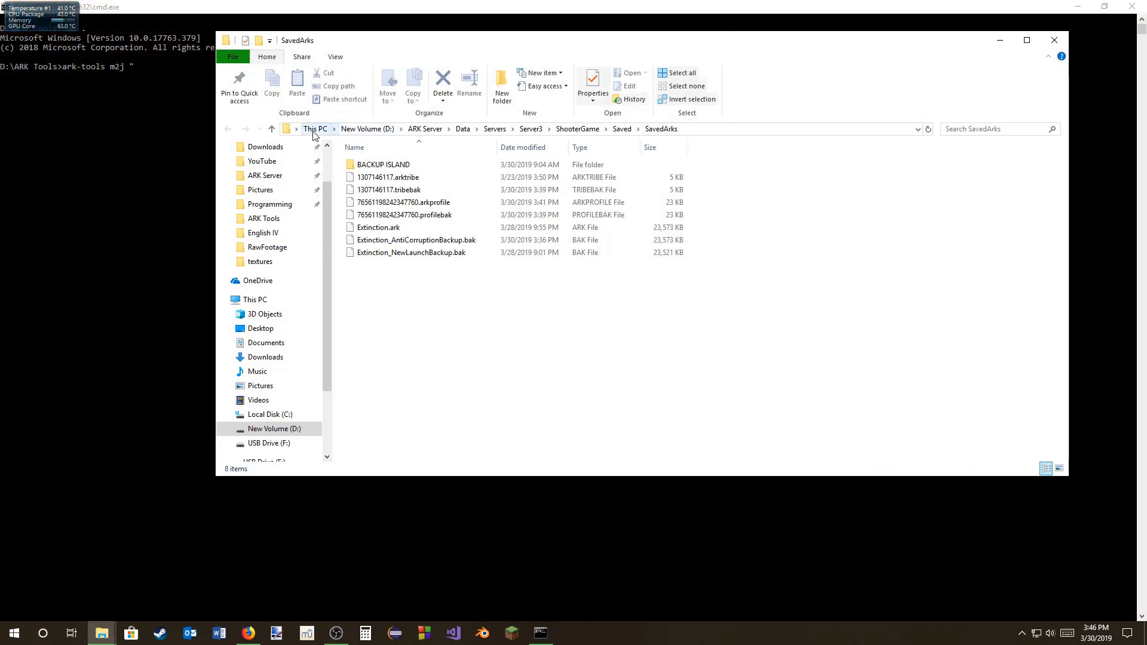
click(693, 130)
key(ctrl+c)
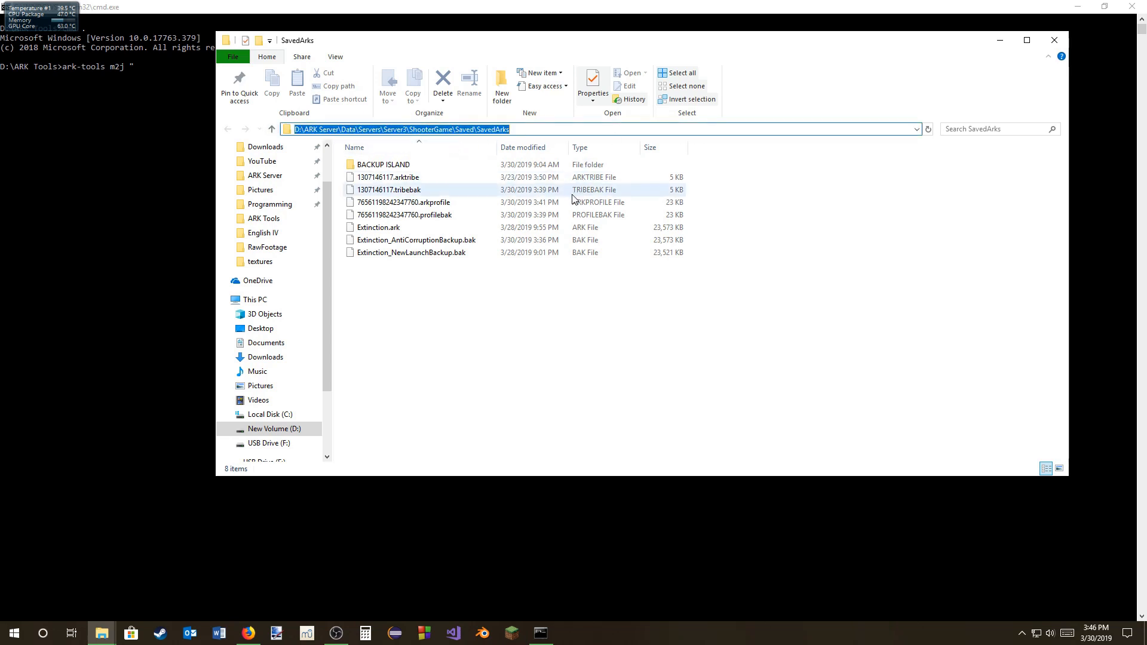
click(149, 207)
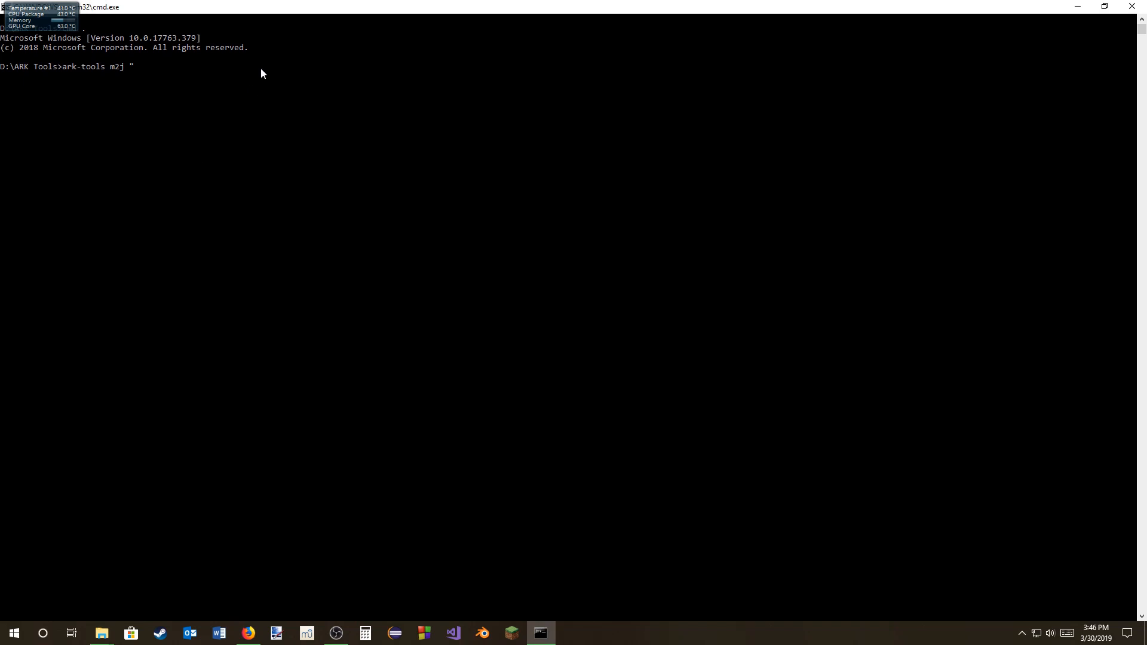
key(ctrl+v)
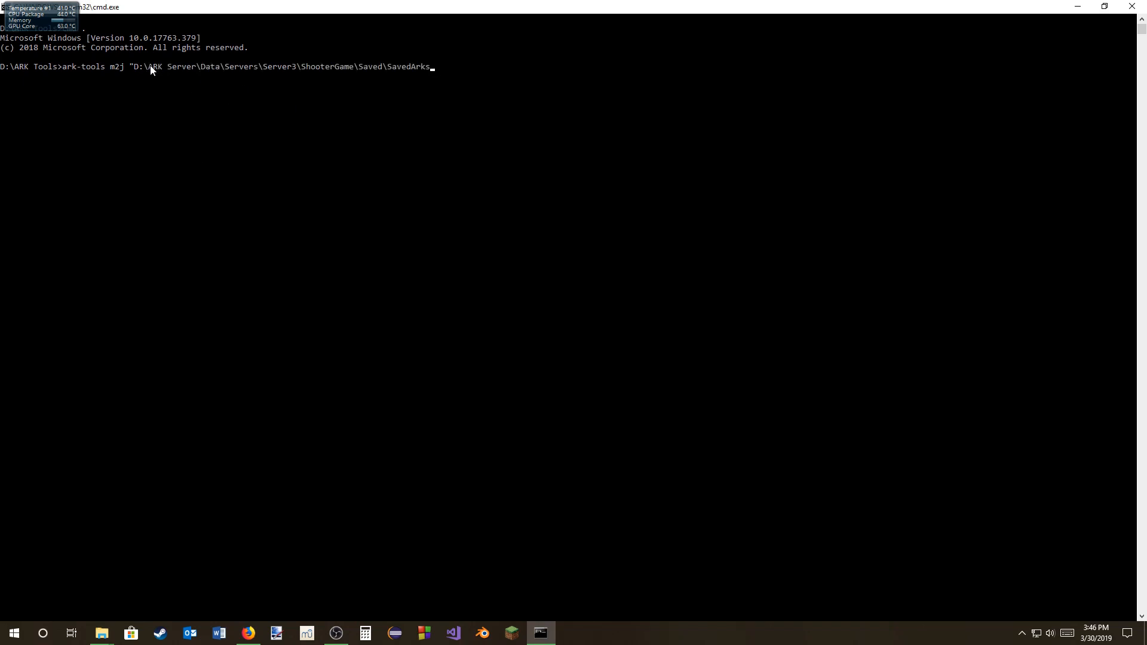
Step: Complete the command's input path with \Extinction.ark and a closing quotation mark
drag(159, 67, 179, 69)
click(179, 69)
click(133, 66)
click(442, 64)
text(")
text(\)
text(Extinction.ark)
Step: Minimize the command window and examine the save files in the SavedArks folder
click(1084, 7)
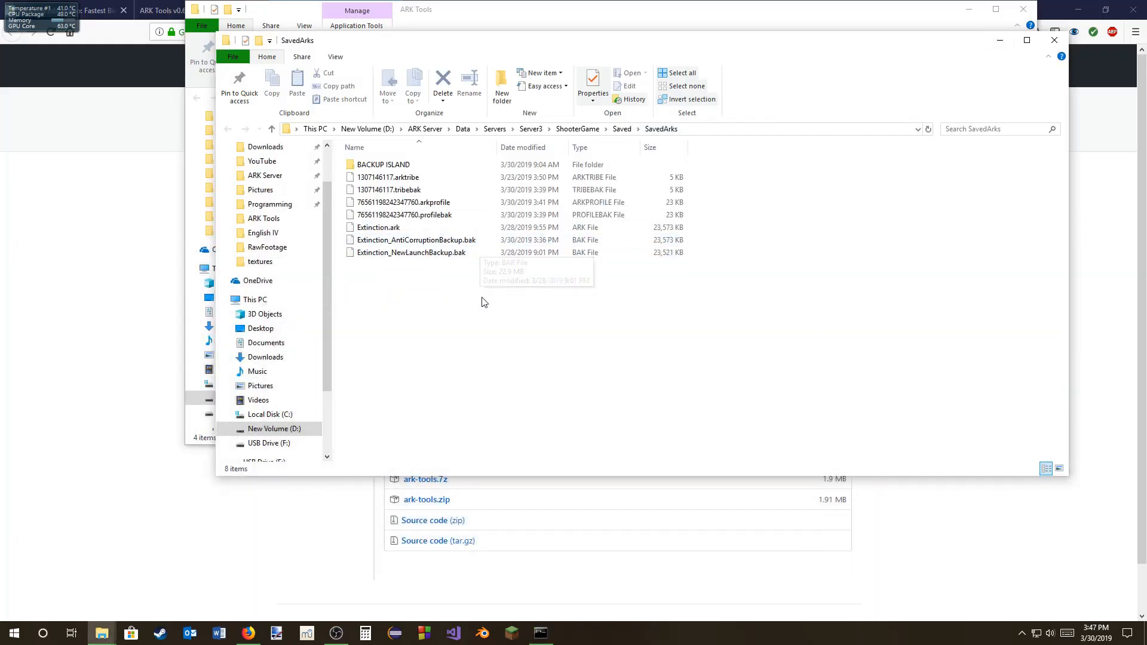
drag(486, 313, 480, 174)
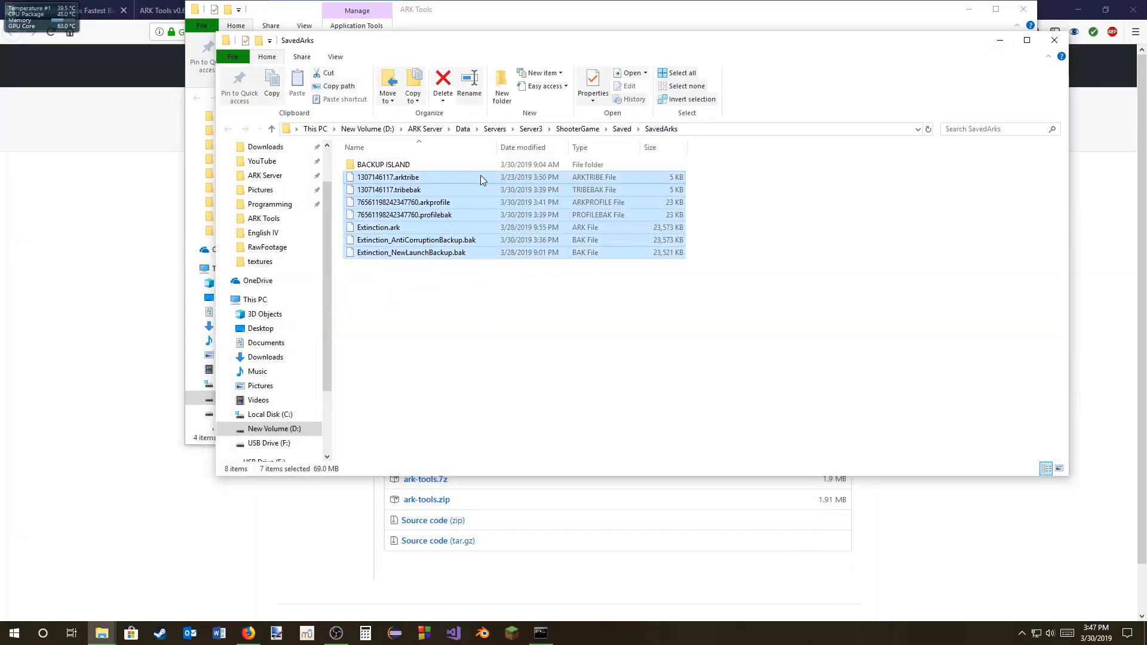
right_click(523, 345)
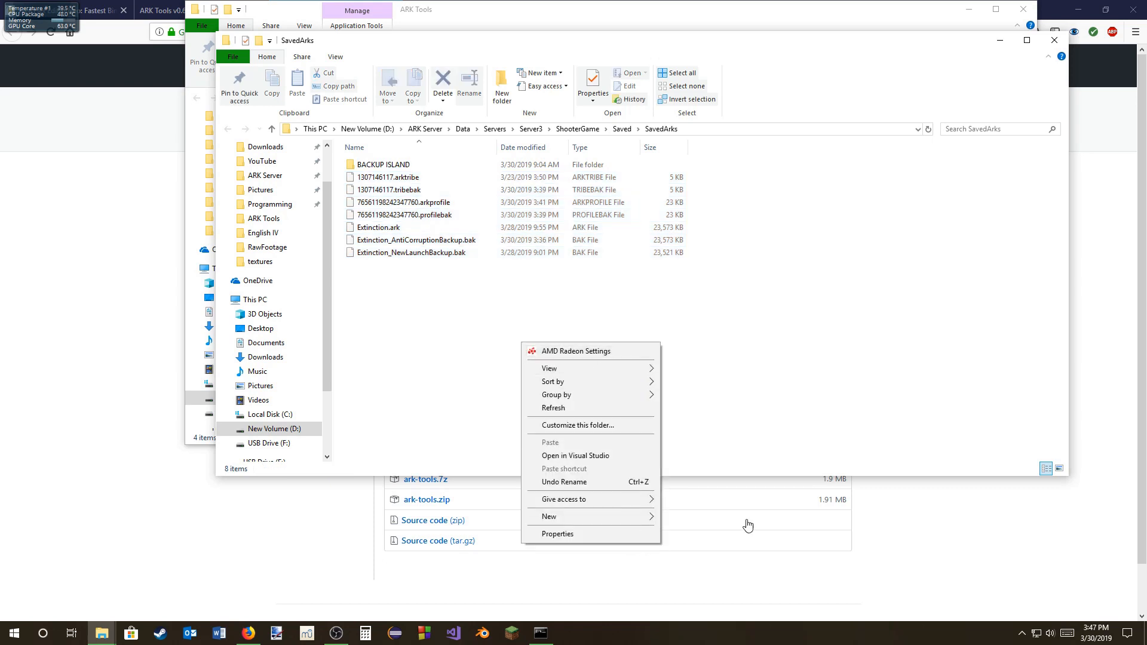
click(811, 358)
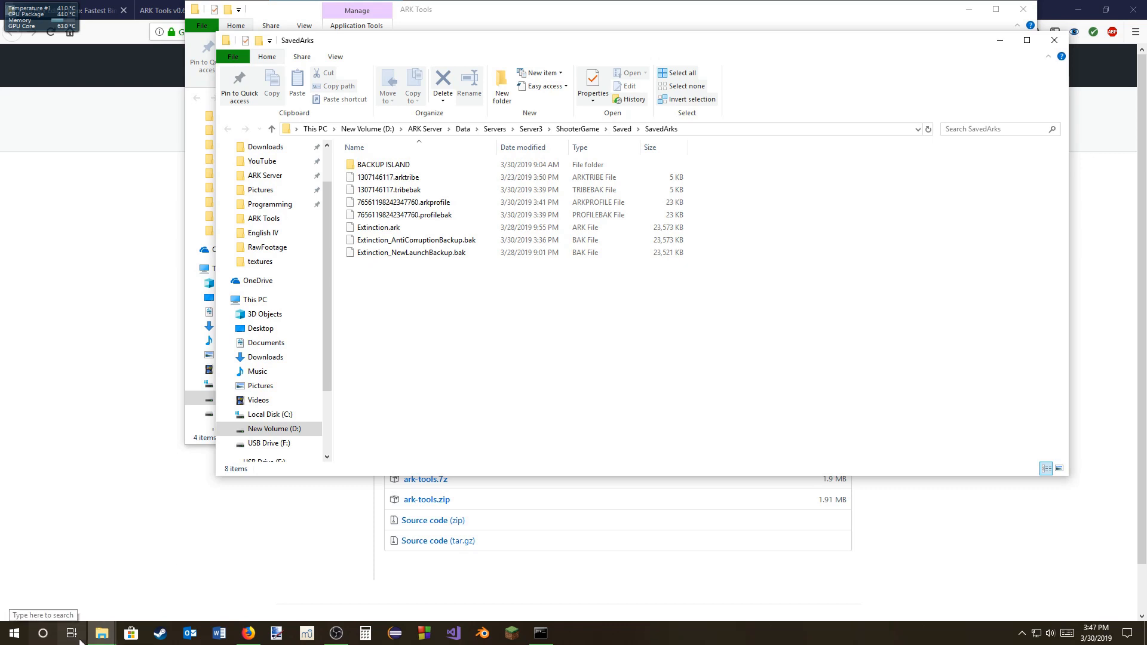
Step: Complete the ark-tools m2j command with the output file ark-data.json, run it, and highlight the output file name
click(544, 639)
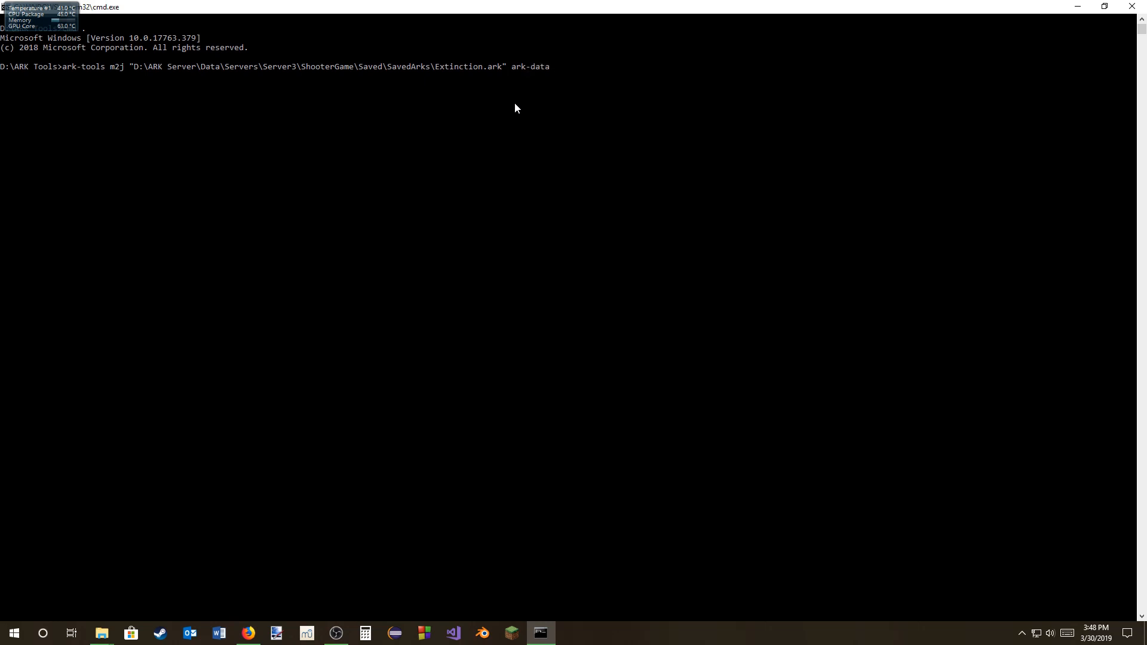
text(json)
key(Return)
drag(512, 66, 571, 71)
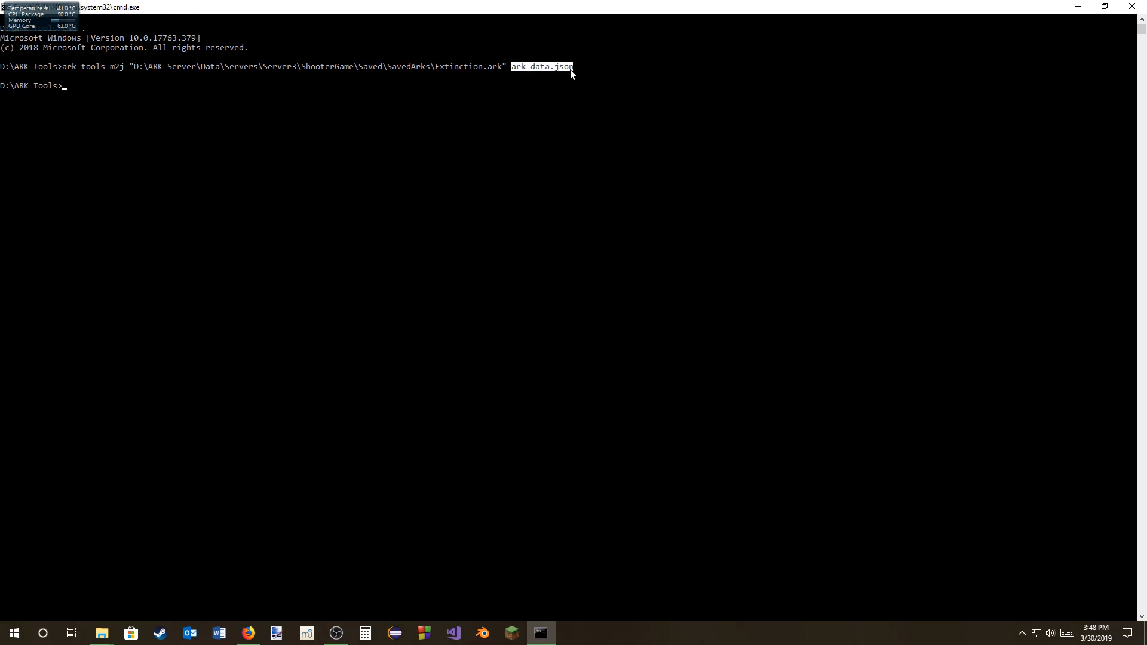
Step: Switch to the ARK Tools folder in File Explorer and check the ark-data.json file
mouse_move(102, 632)
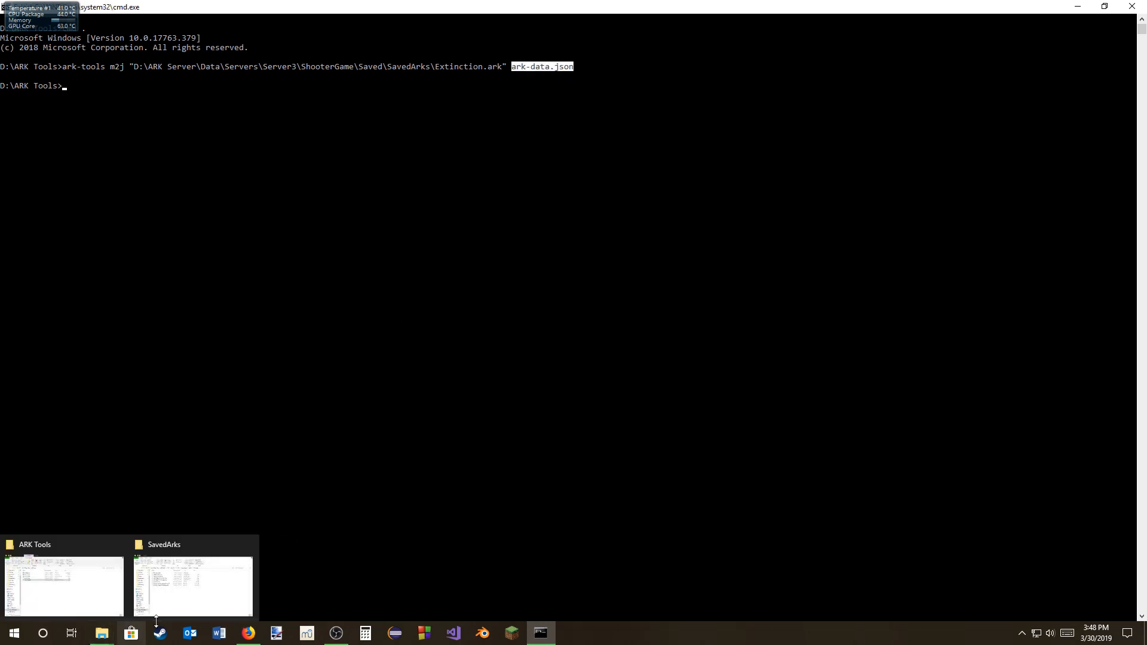
click(94, 600)
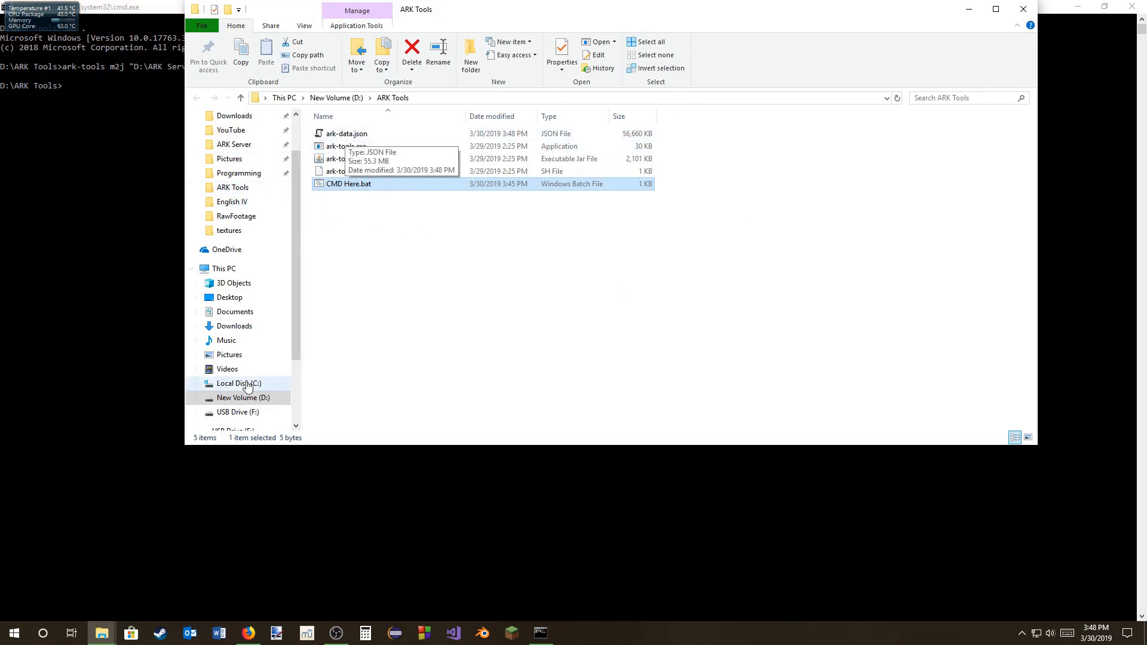
click(585, 318)
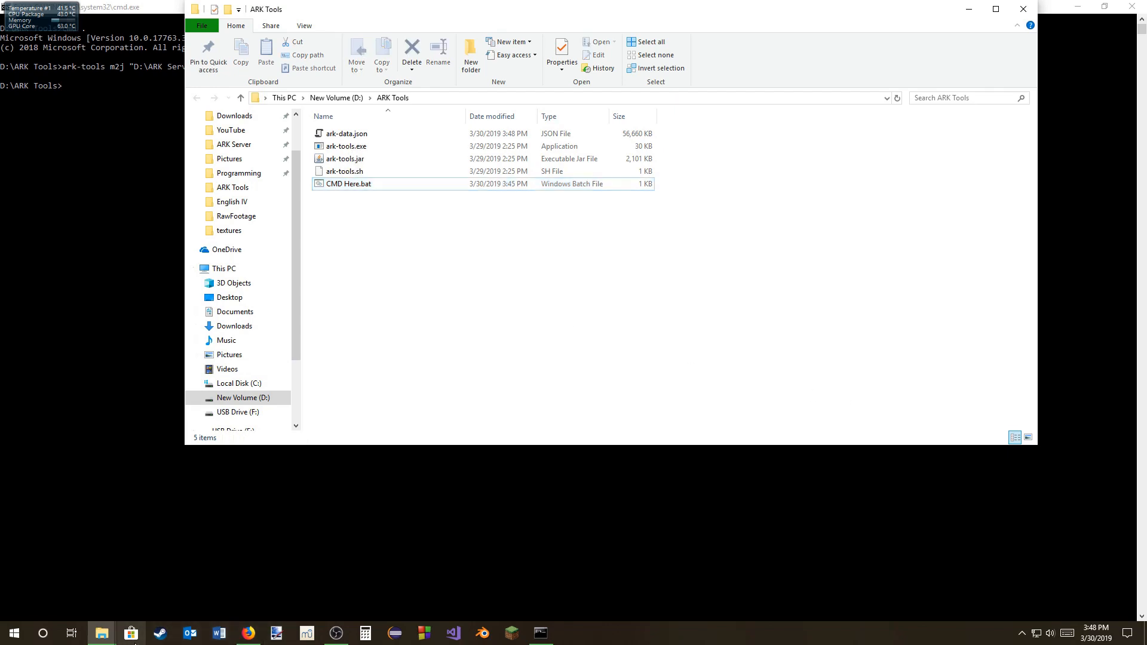
Step: Switch to Firefox, close the GitHub release page, view the Free Hex Editor Neo download page, and close the browser
click(248, 633)
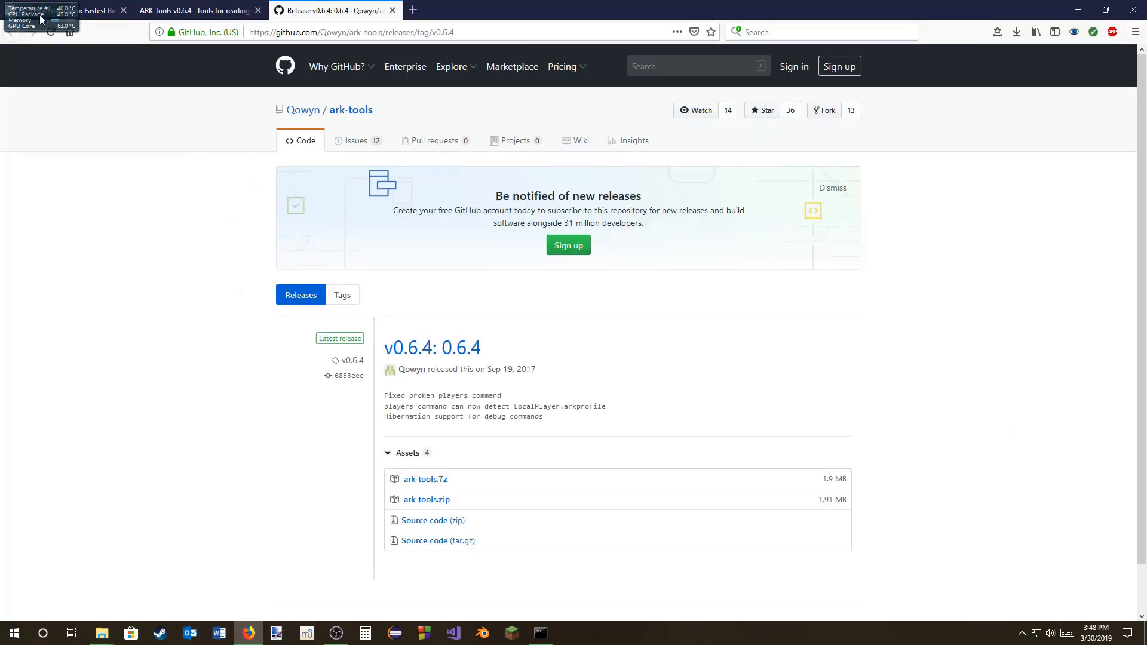
click(392, 10)
click(111, 10)
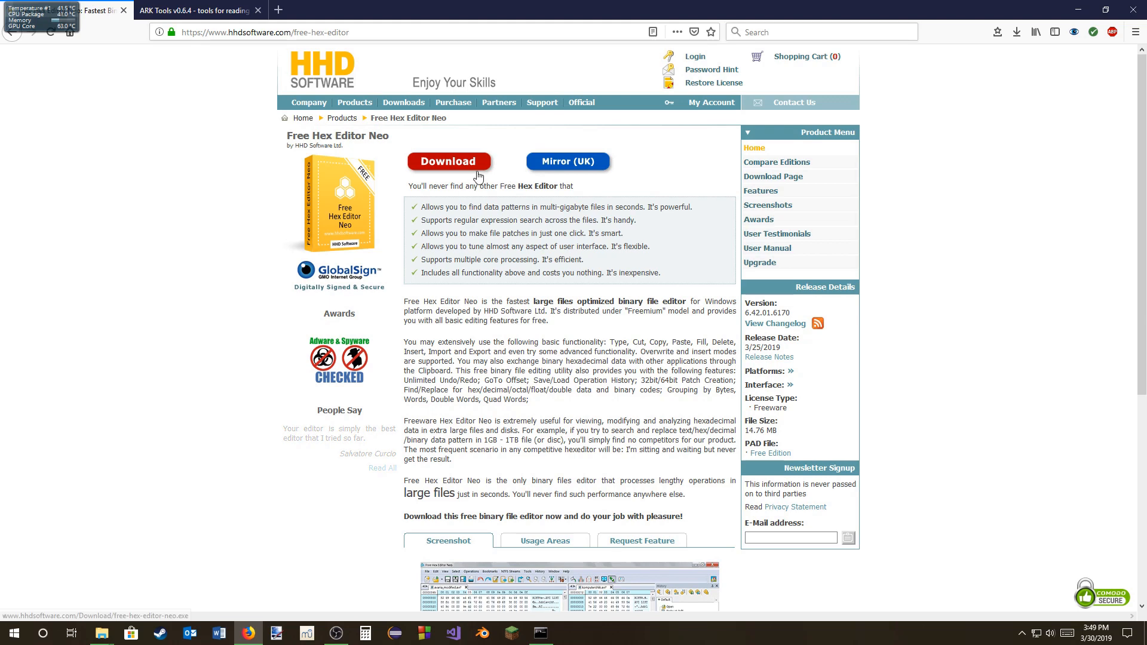
click(123, 10)
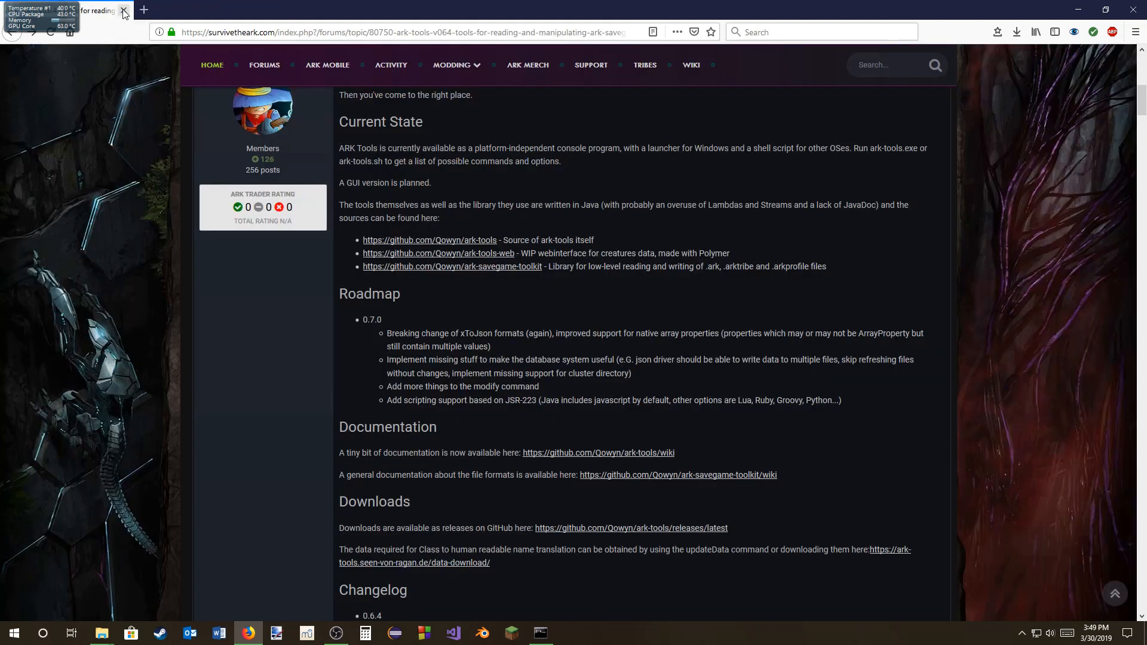
click(1134, 10)
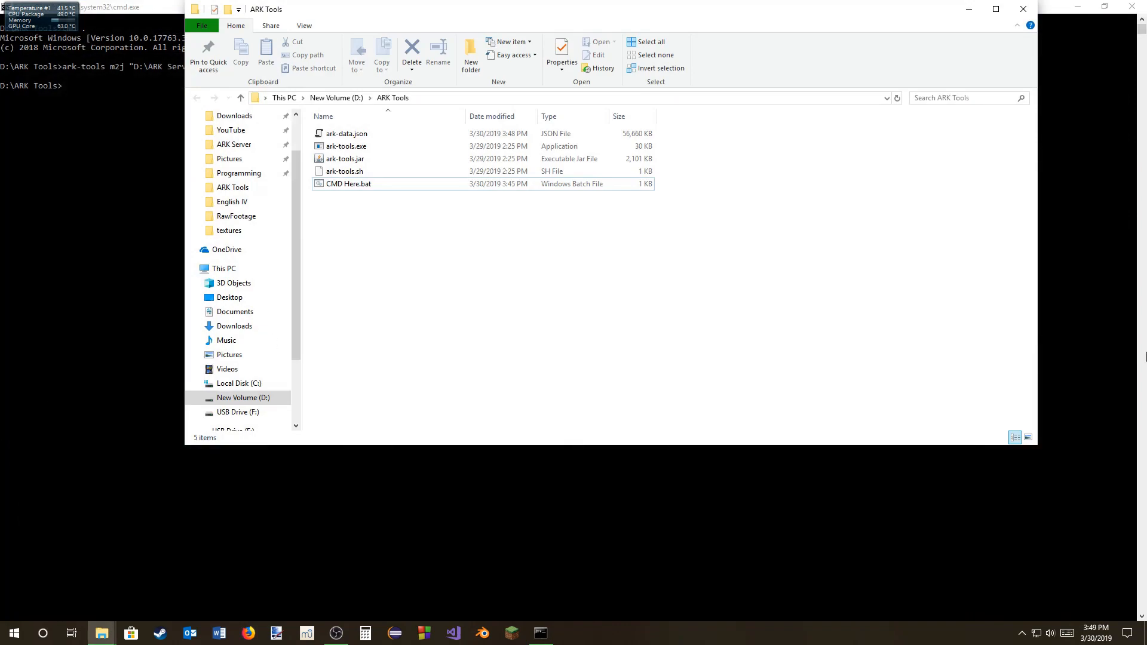
Step: Show the desktop, launch Hex Editor Neo, and restore its window to a smaller size
click(1145, 633)
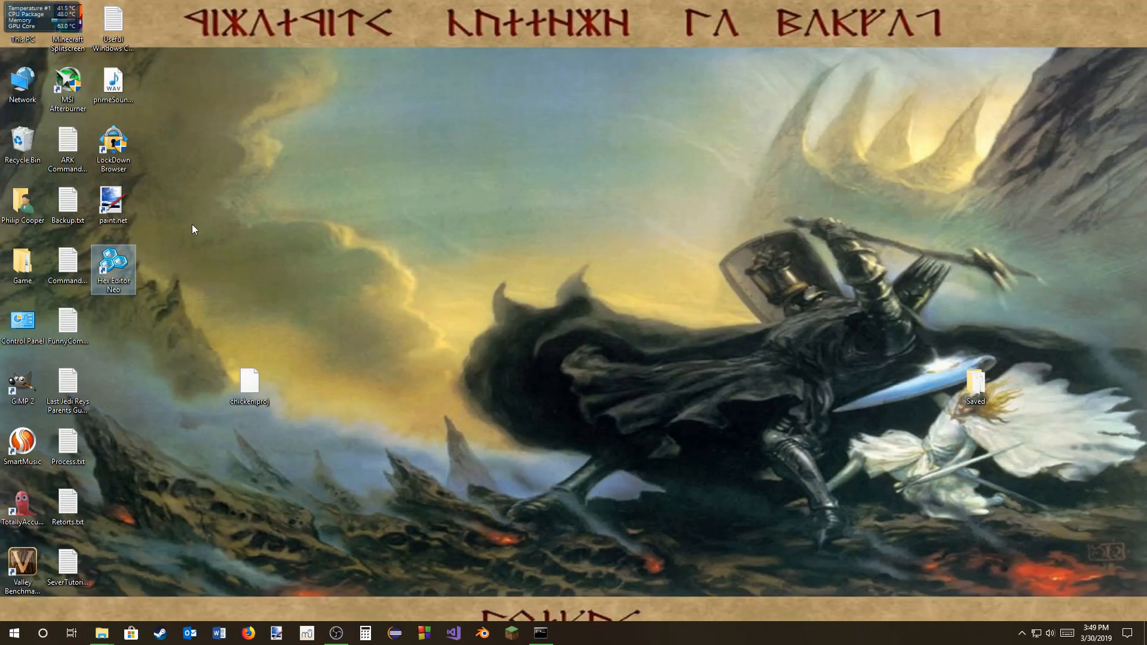
double_click(118, 271)
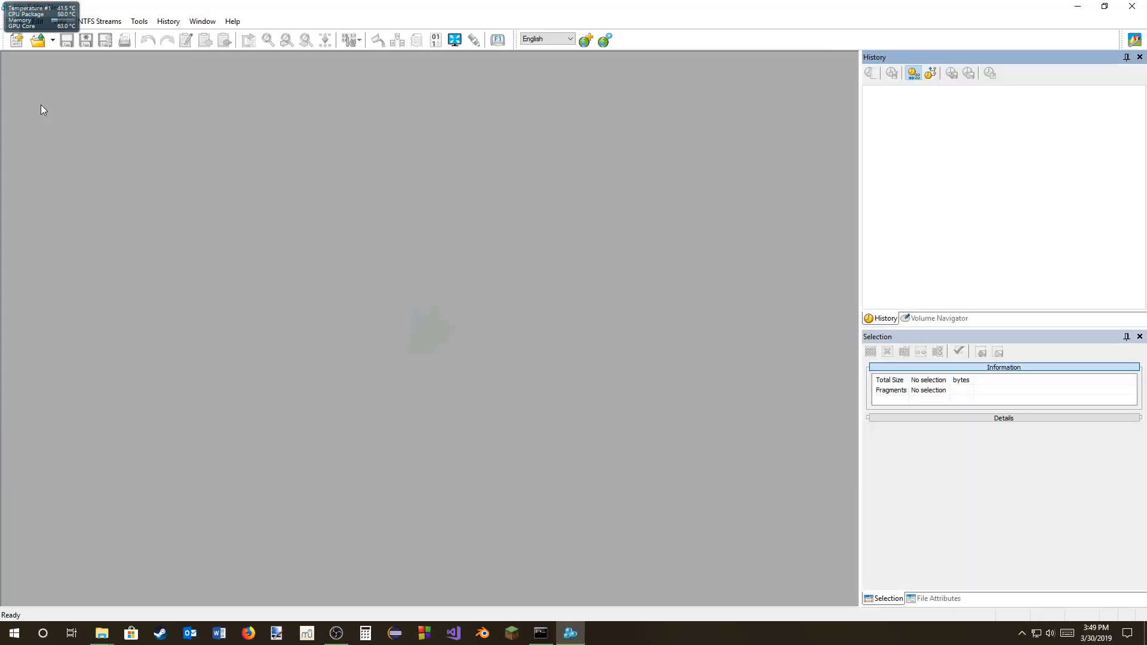
drag(182, 8, 283, 19)
Step: Open ark-data.json from the ARK Tools folder on drive D: and maximize the editor window
click(117, 35)
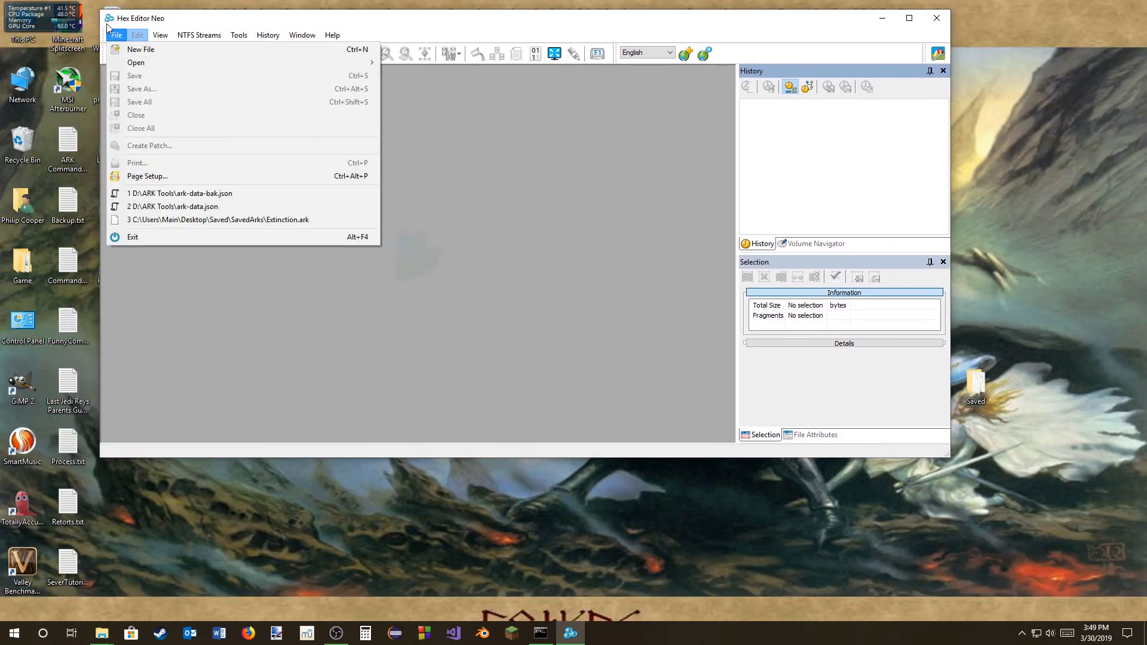
mouse_move(133, 64)
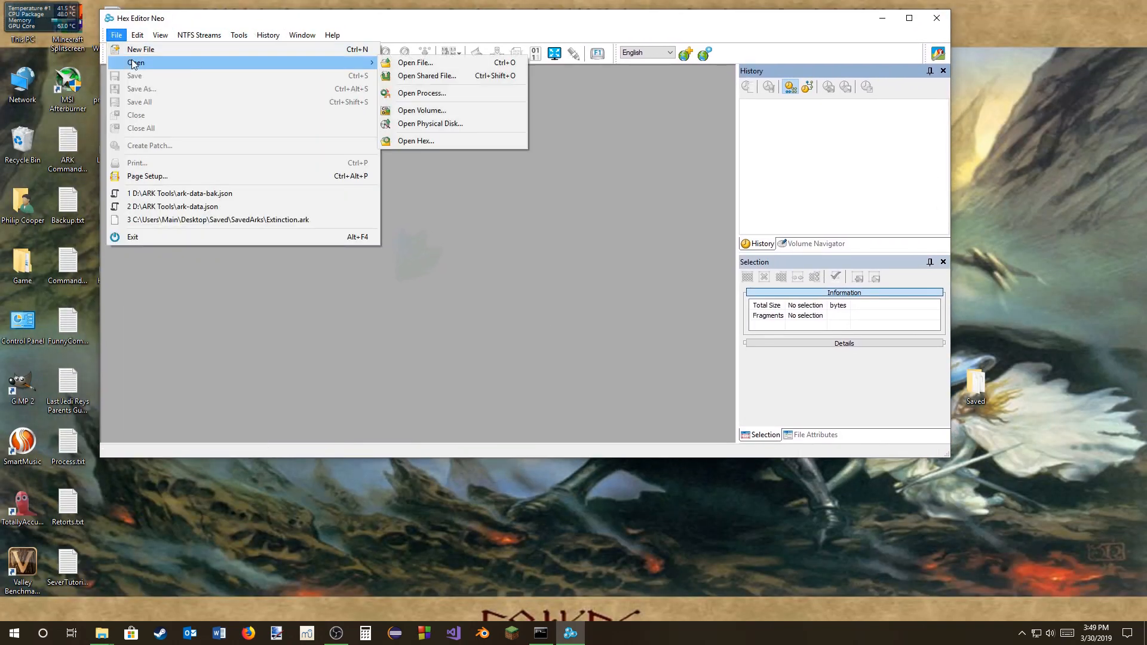
click(425, 63)
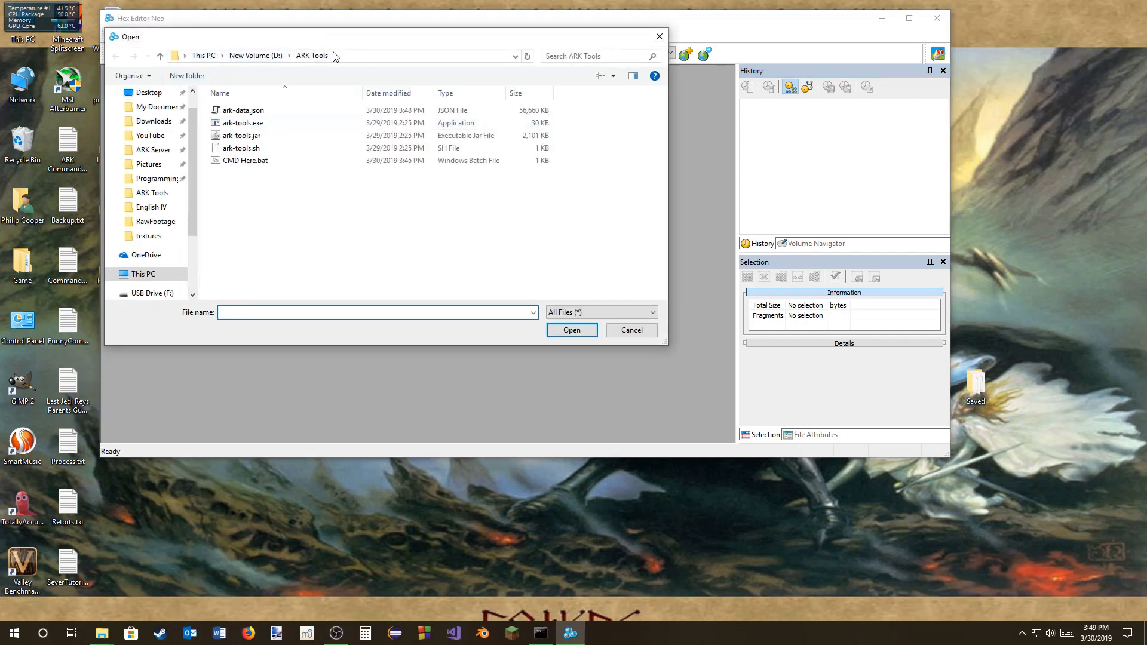
click(242, 110)
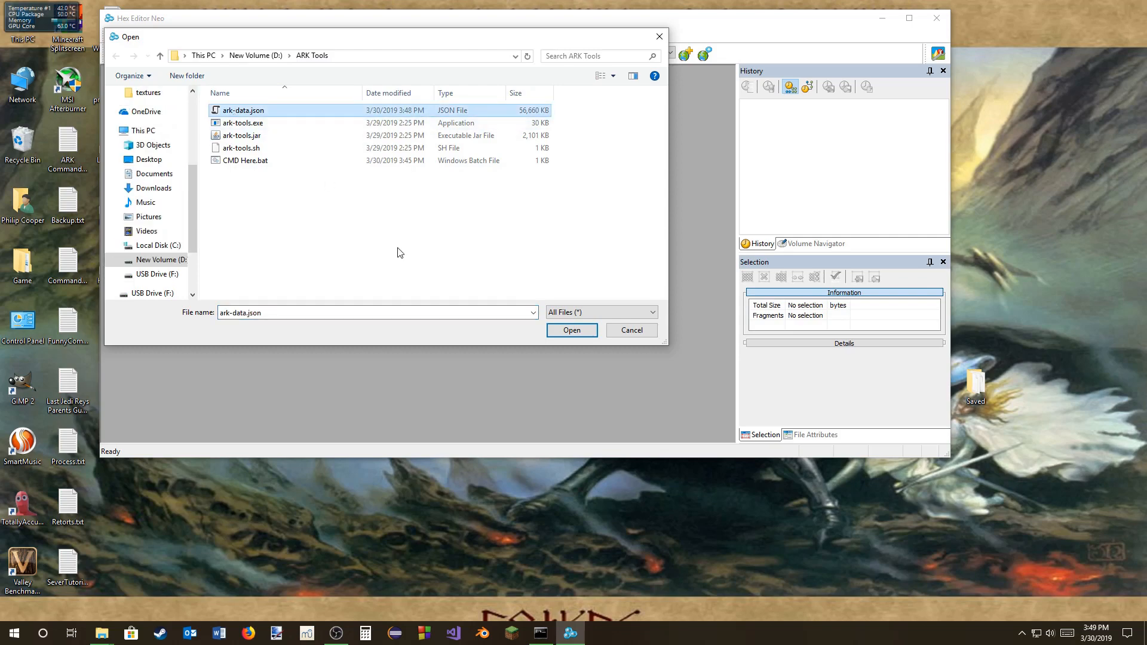
click(570, 330)
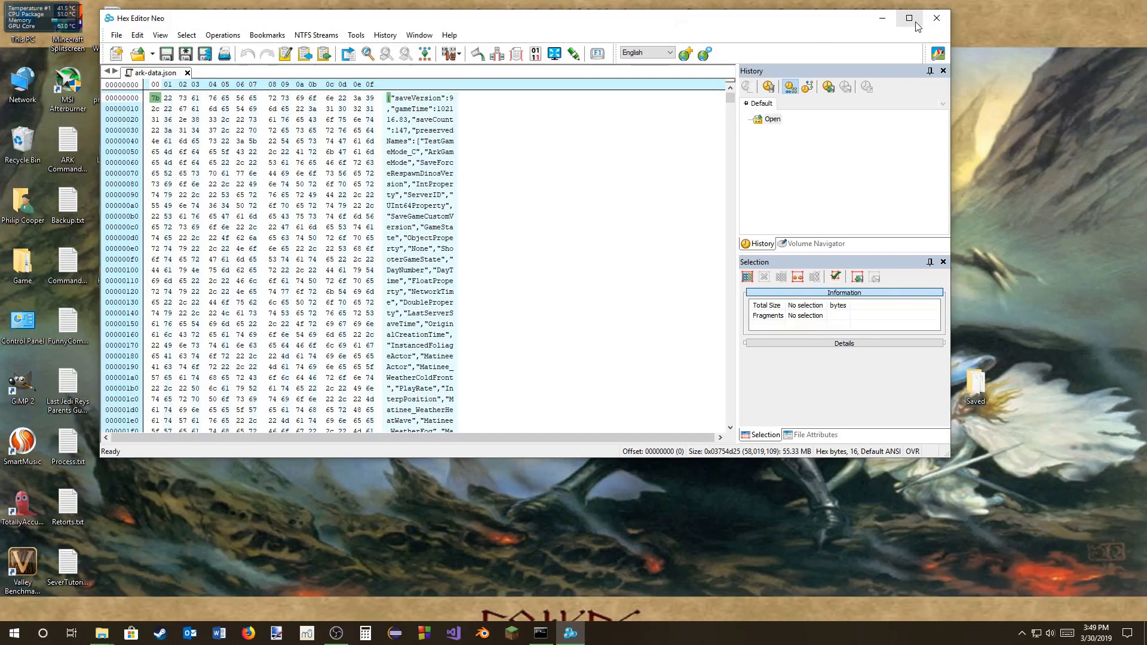
click(916, 23)
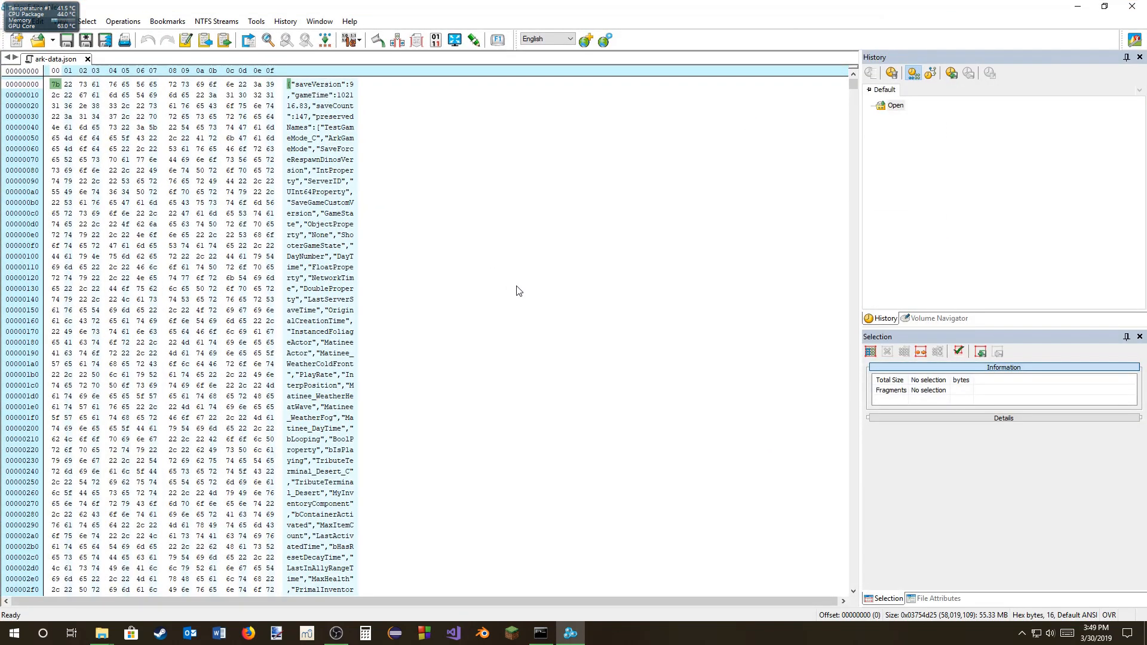
Step: Search ark-data.json for the string temp2 to locate the creature's record
key(ctrl+f)
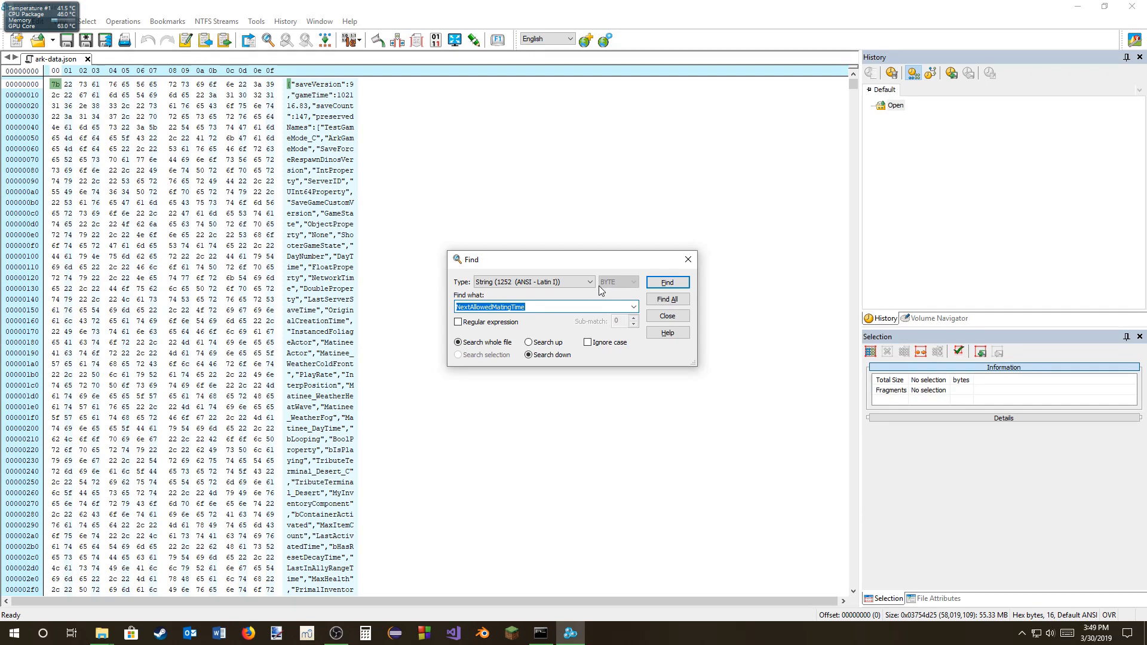
text(temp)
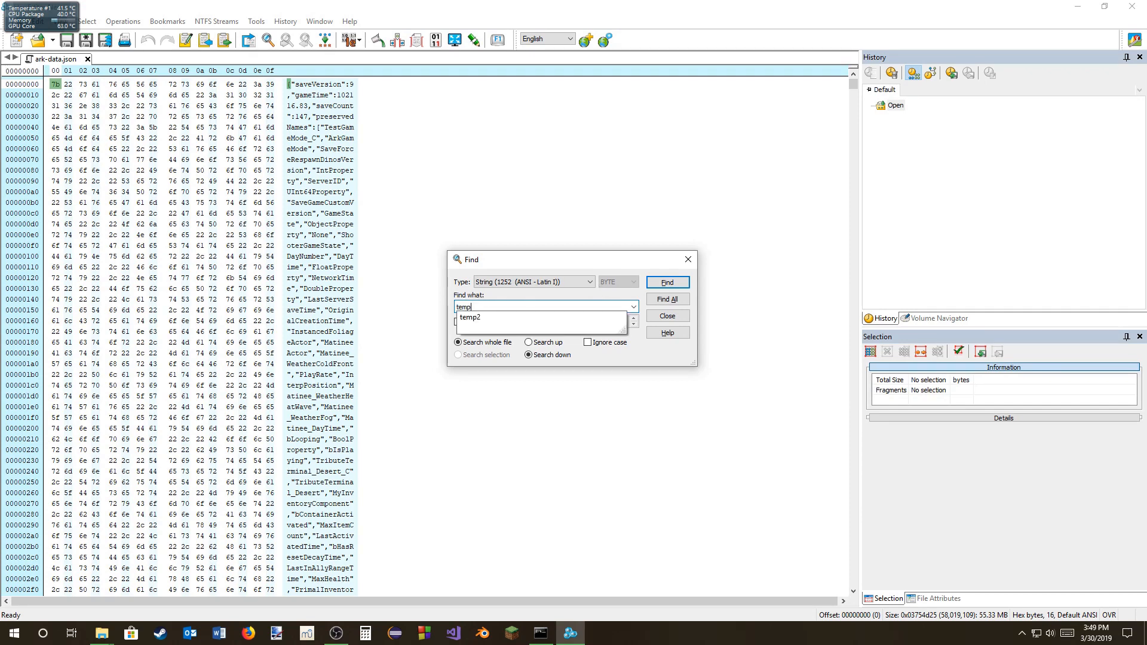
text(2)
key(Return)
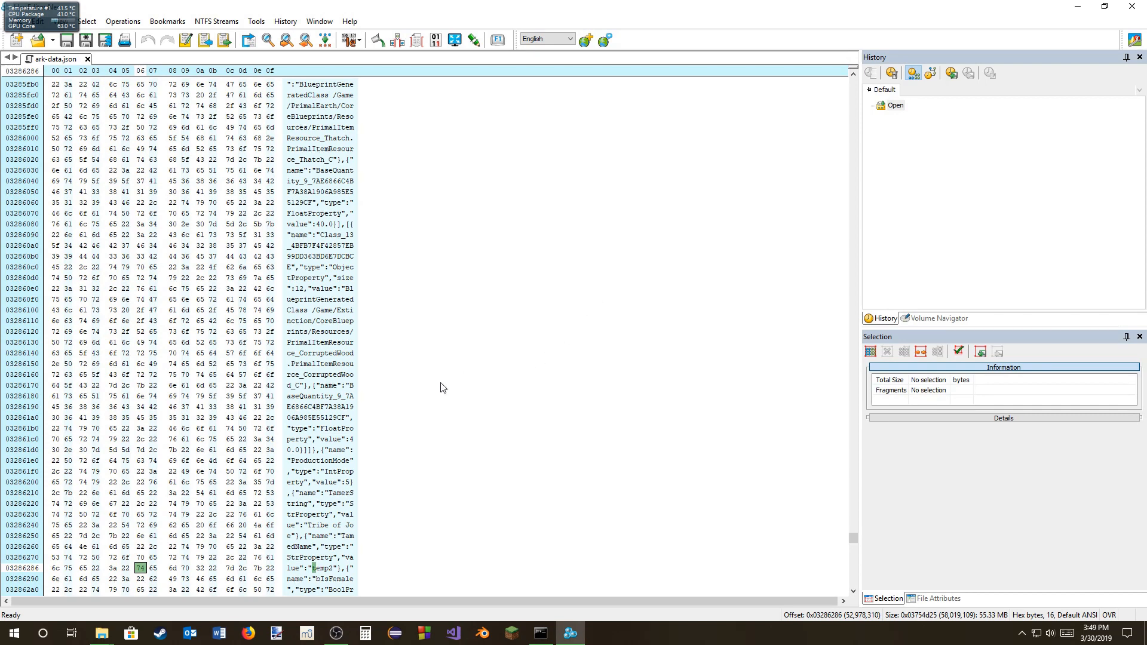
scroll(442, 389, down, 3)
scroll(443, 388, down, 2)
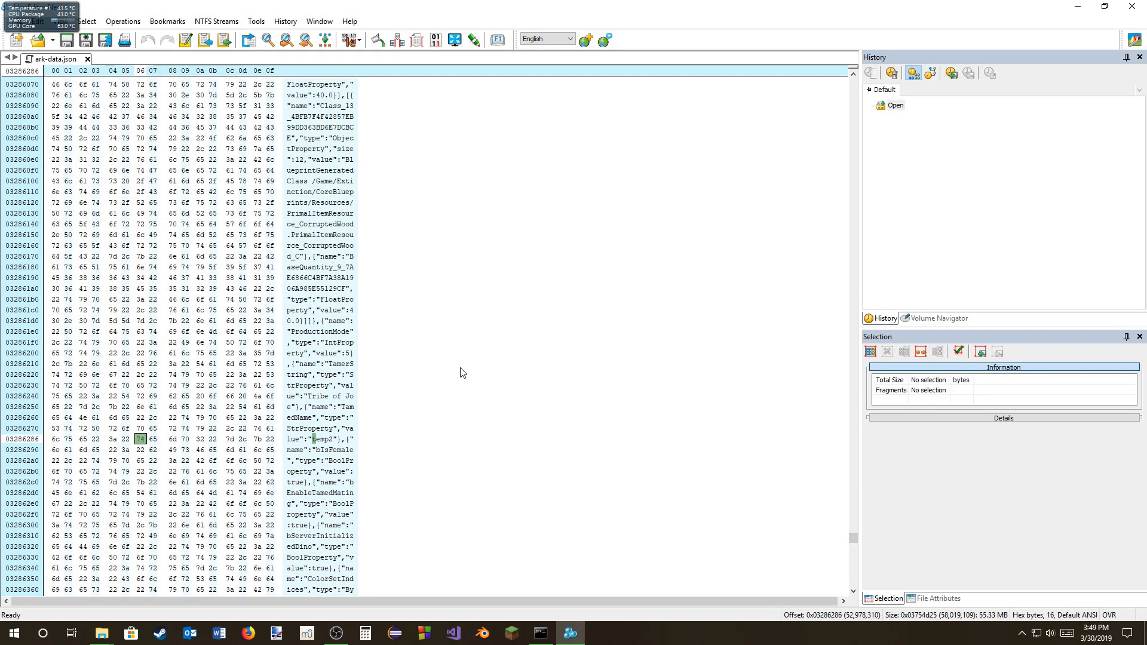
Step: Search onward from the temp2 record for Mating and step through the matches to the NextAllowedMatingTime property
key(ctrl+f)
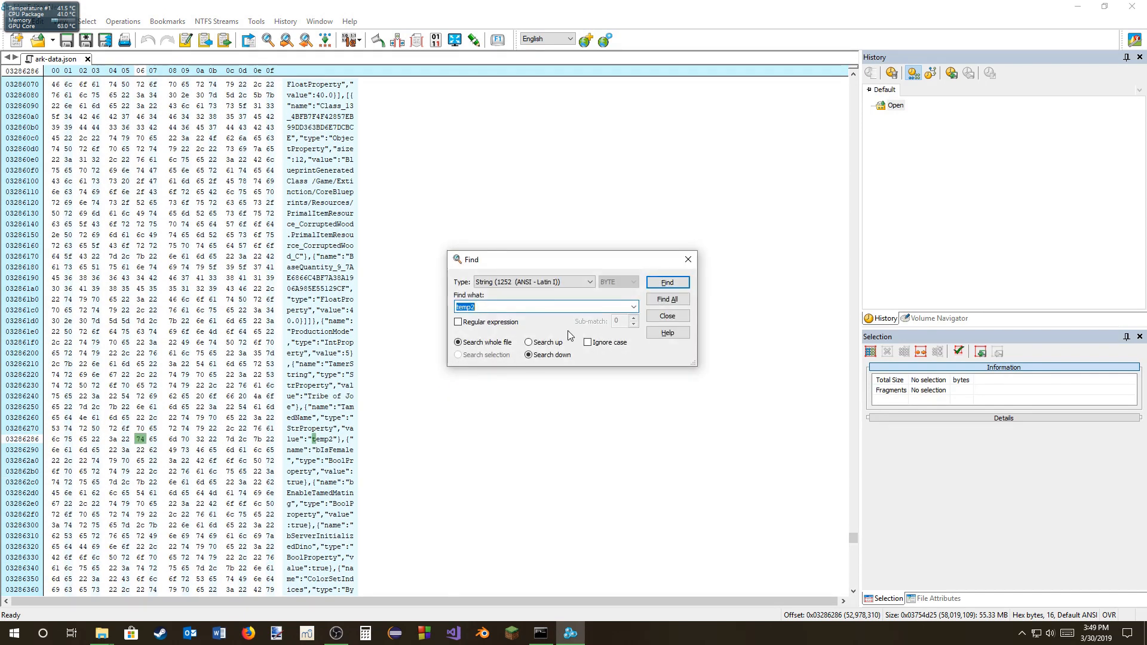
text(m)
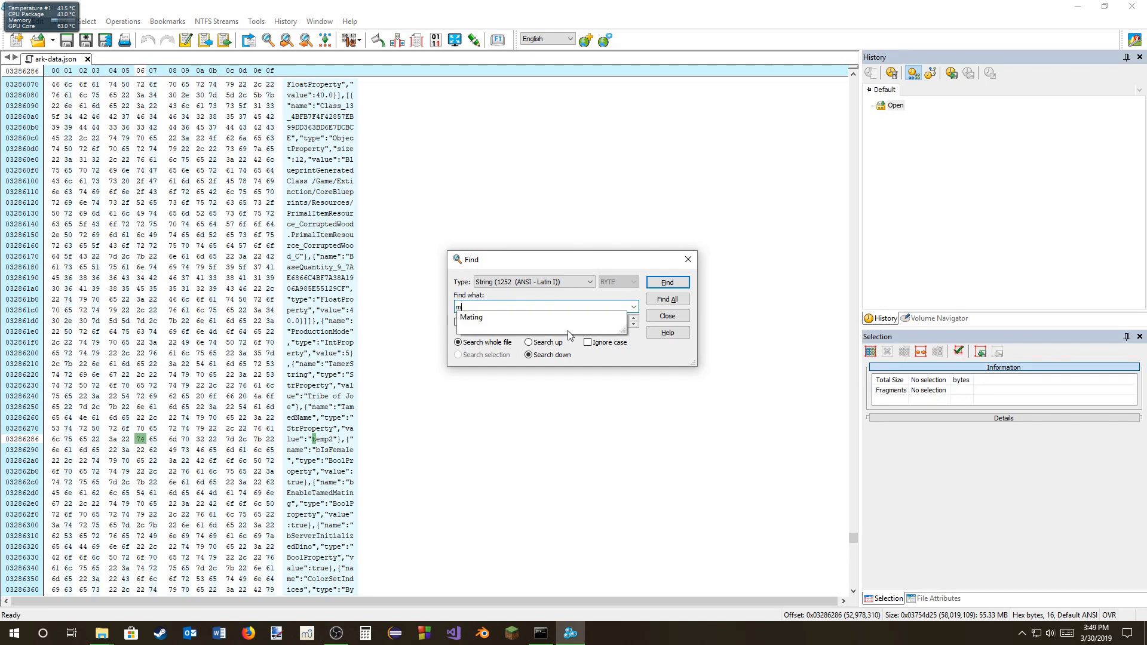
key(Down)
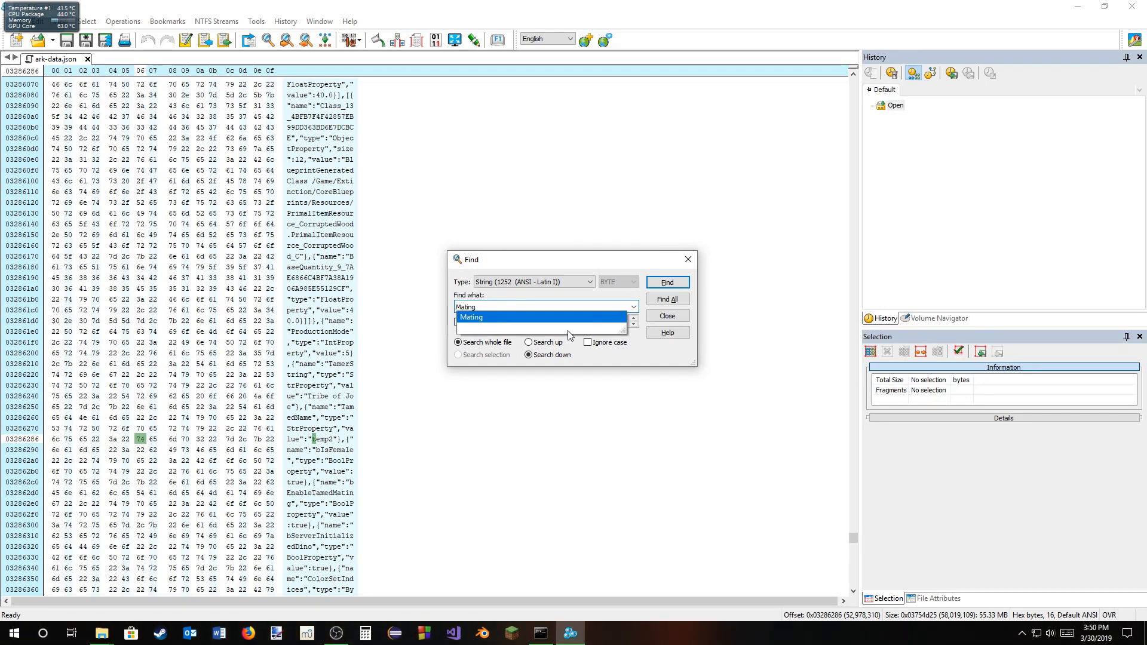
key(Return)
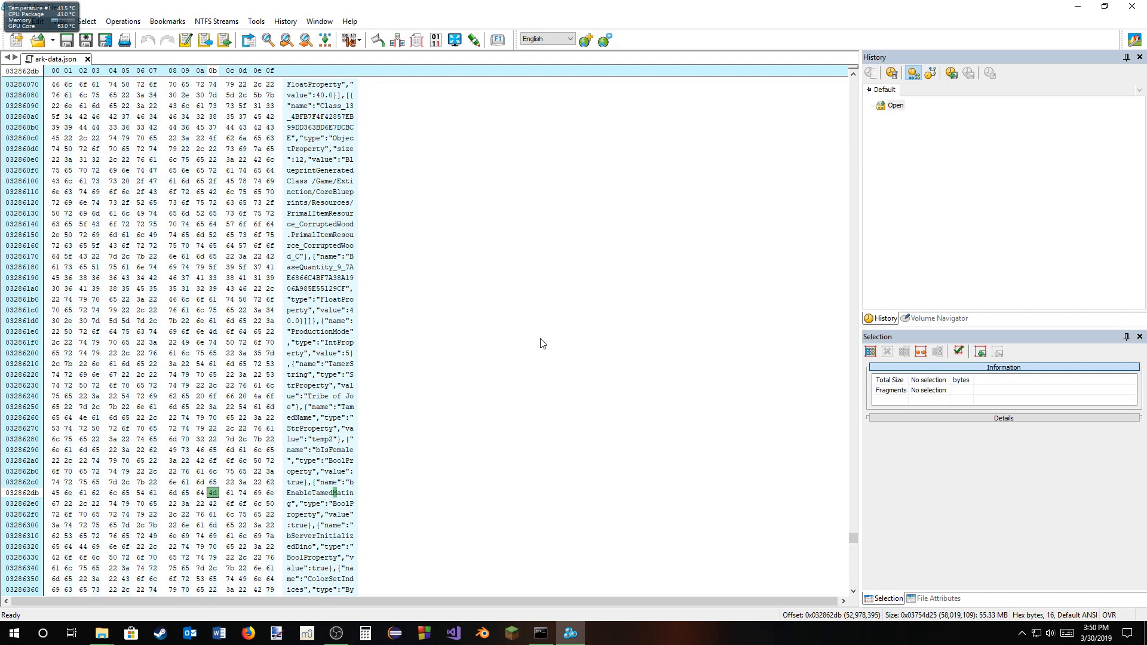
scroll(529, 351, down, 1)
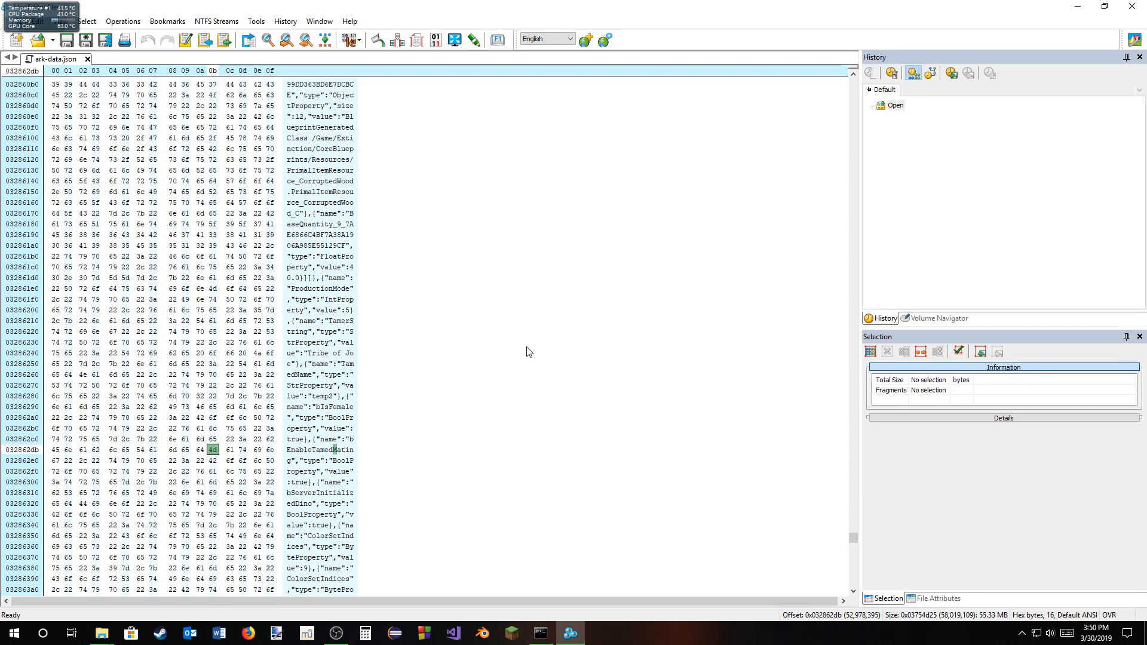
click(287, 40)
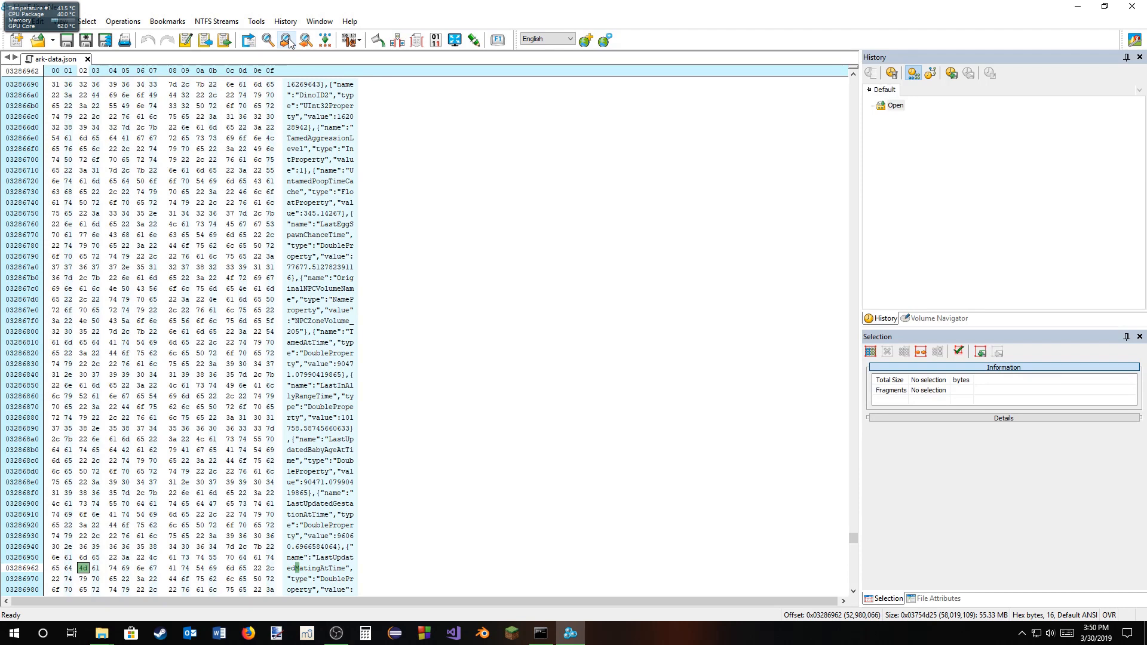
click(287, 40)
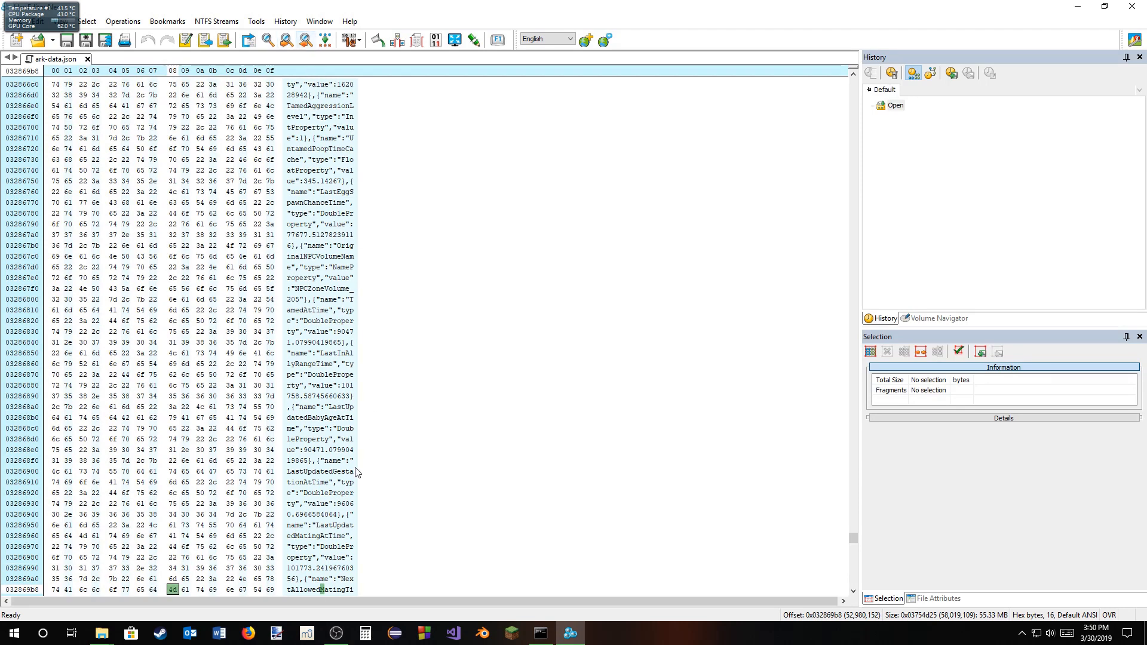
scroll(343, 478, down, 1)
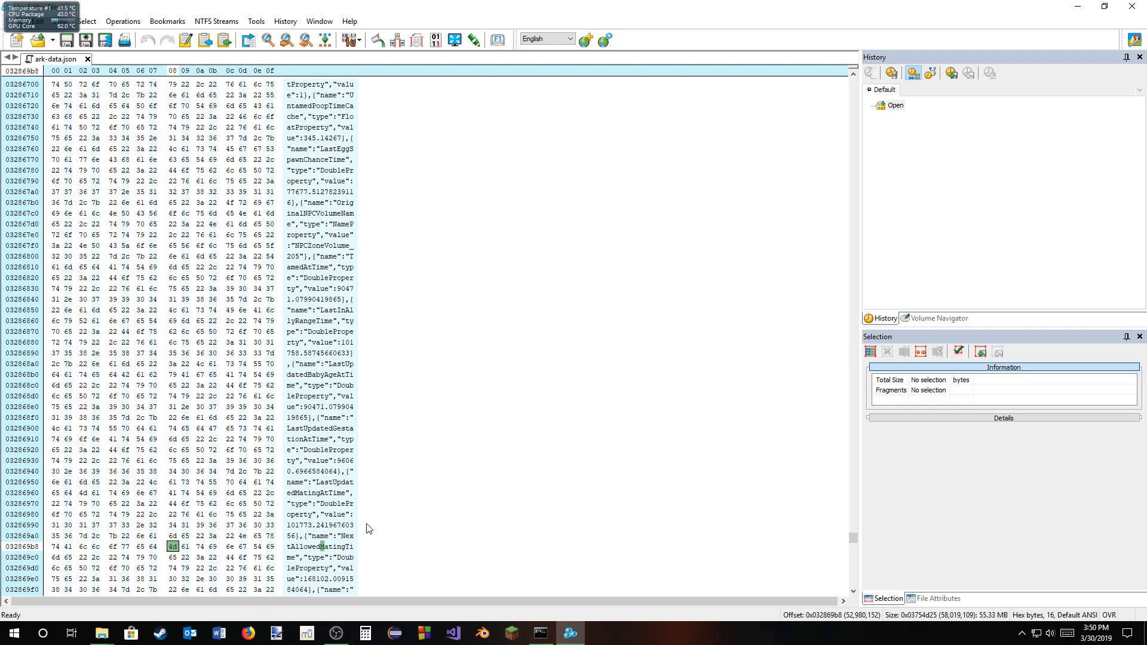
key(ctrl+f)
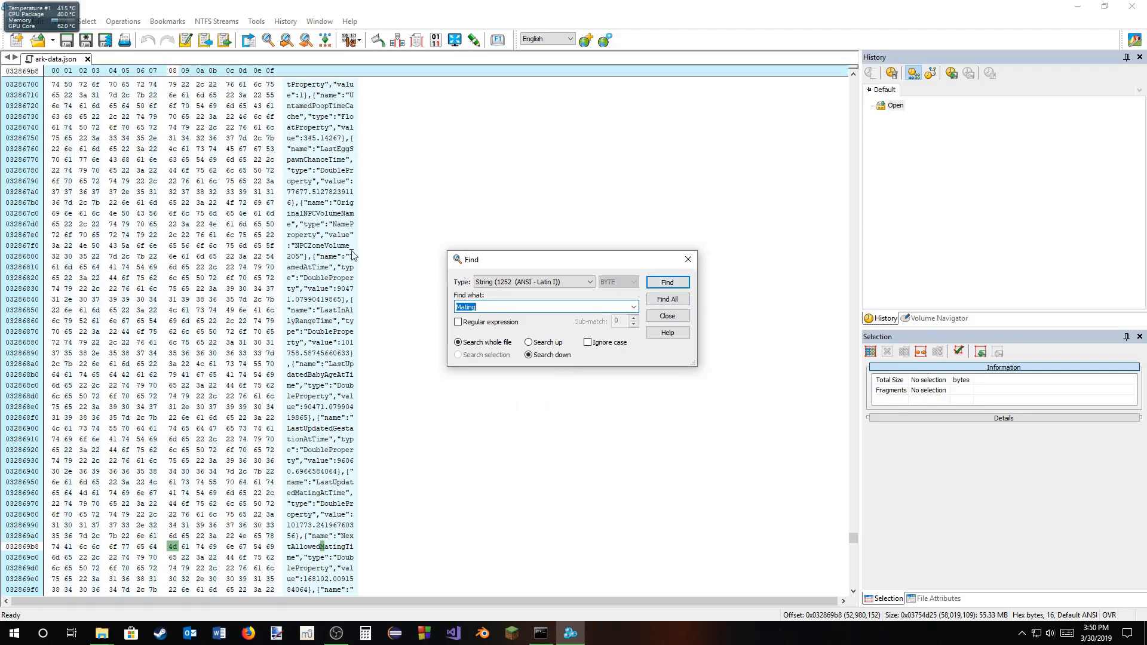
click(689, 259)
Step: Delete the first five digits of temp2's NextAllowedMatingTime value, leaving only 2 before the decimal point
scroll(371, 533, down, 1)
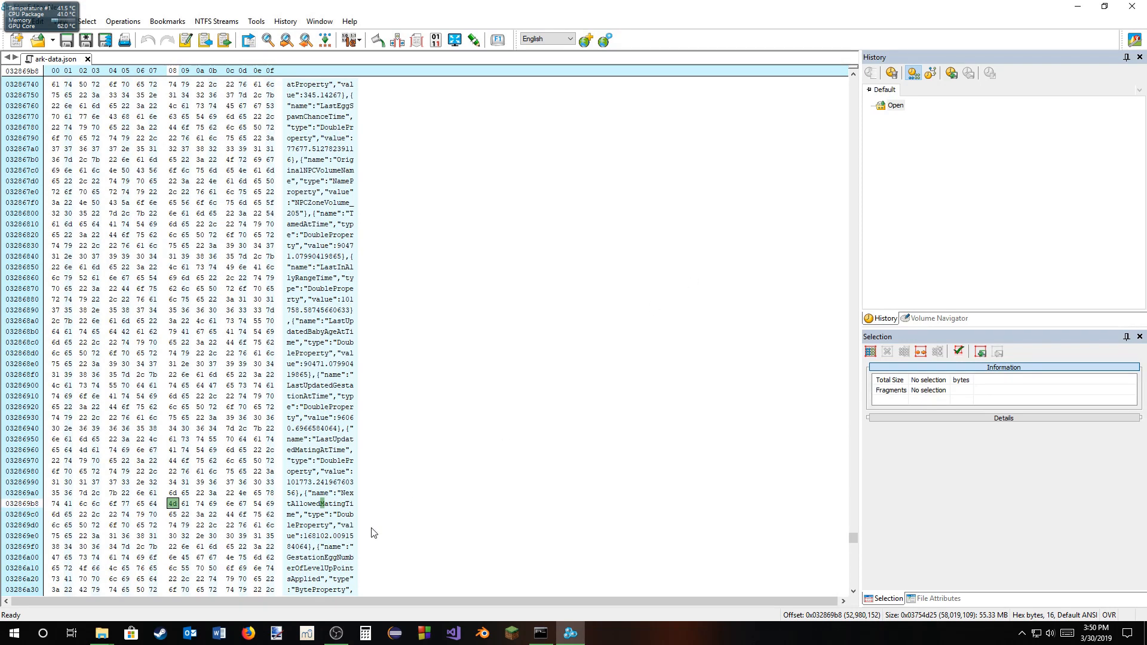
click(306, 536)
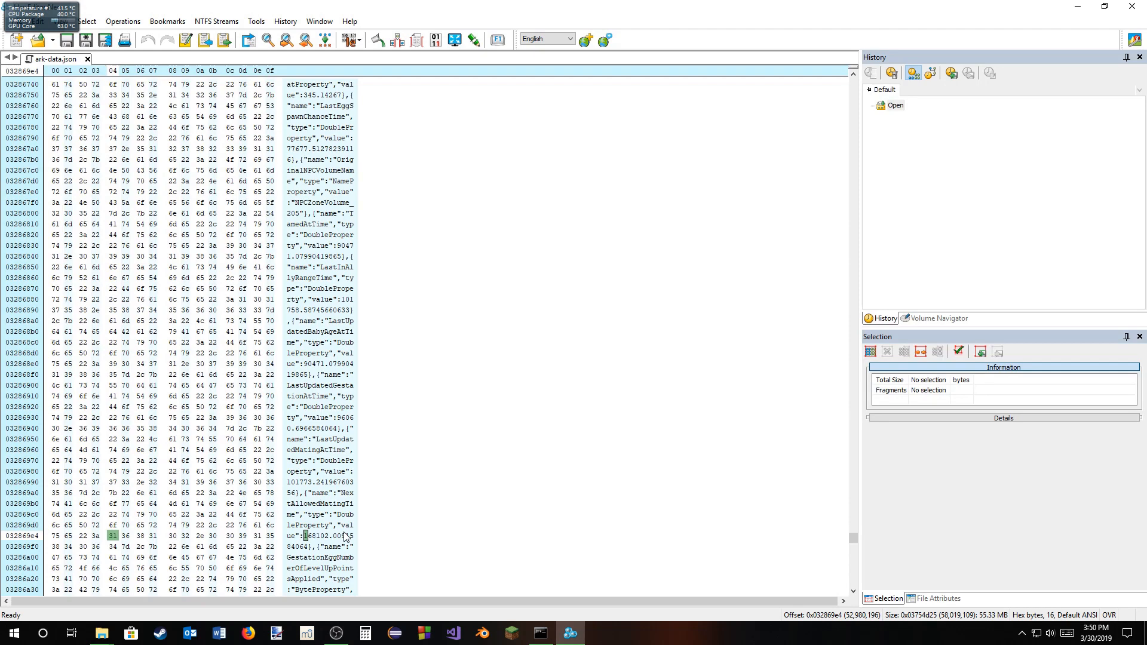
key(Delete)
key(Delete)
key(Delete)
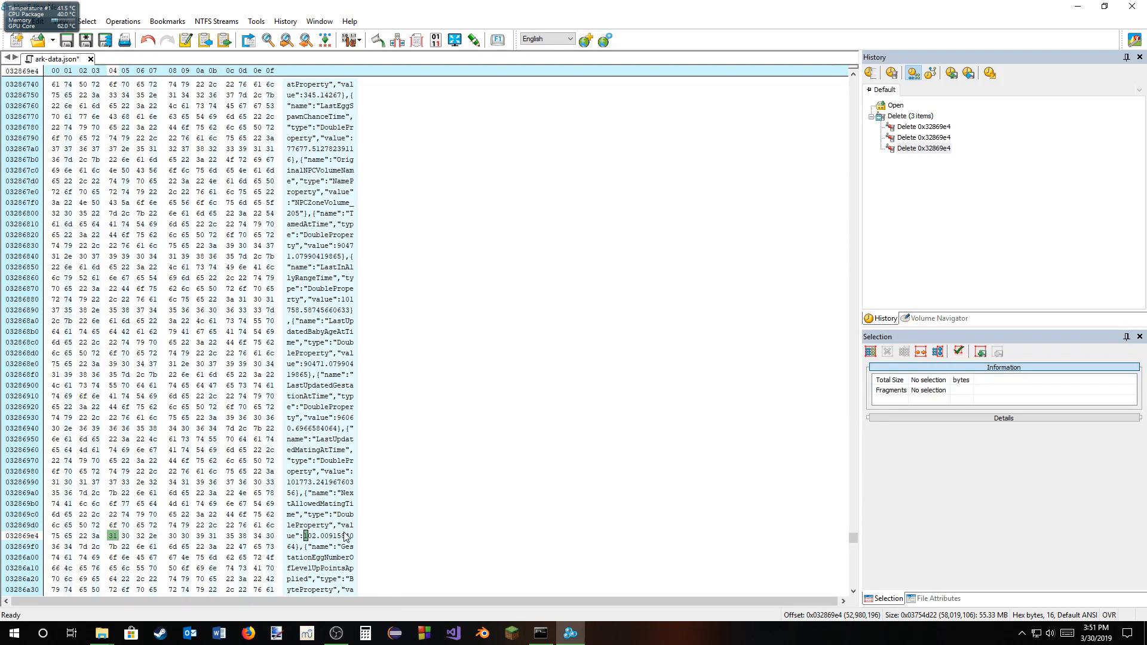
key(Right)
key(Right)
key(BackSpace)
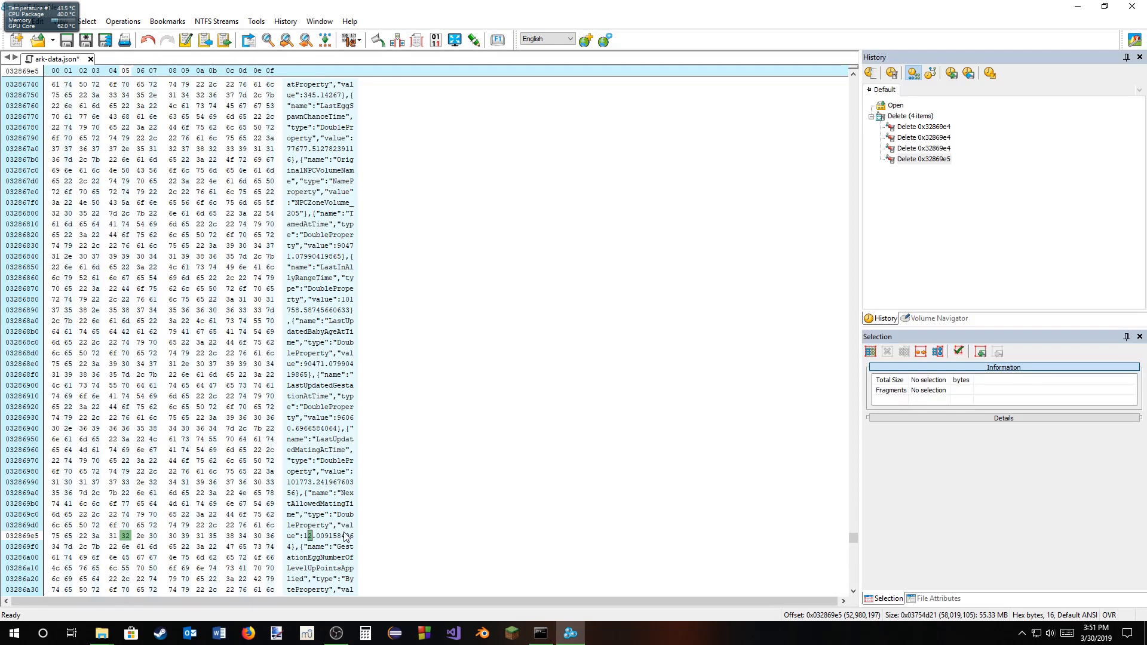
key(BackSpace)
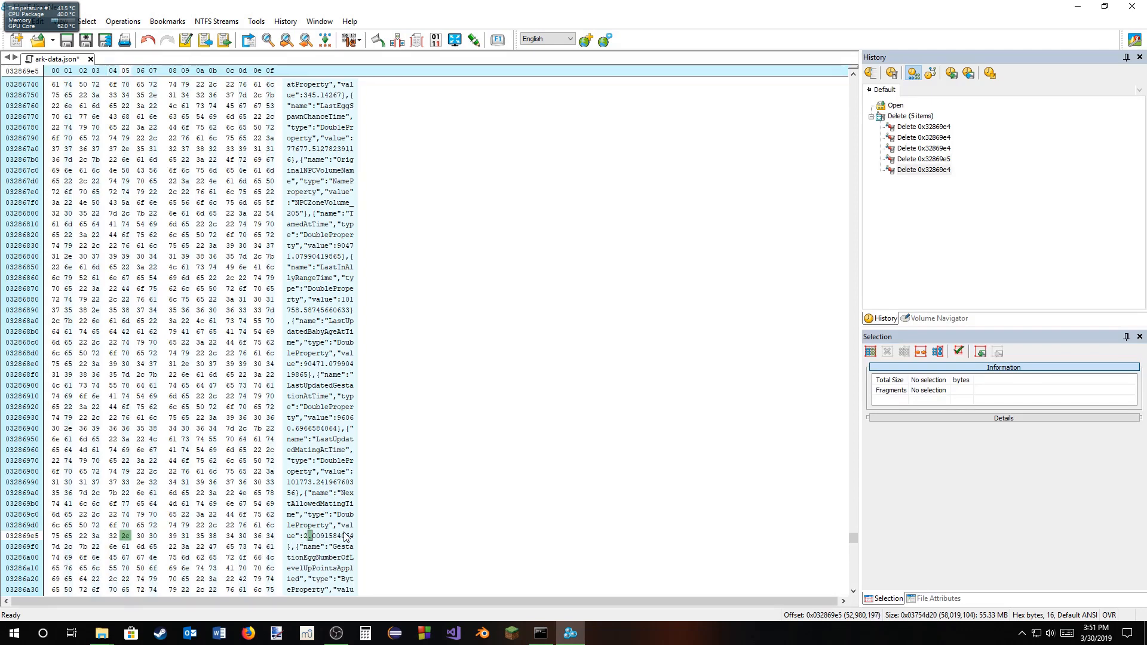
Step: Overwrite the third to seventh decimals of temp2's NextAllowedMatingTime with zeros and start a save, declining to clear the change history
key(Left)
key(Right)
key(Right)
key(Right)
key(Right)
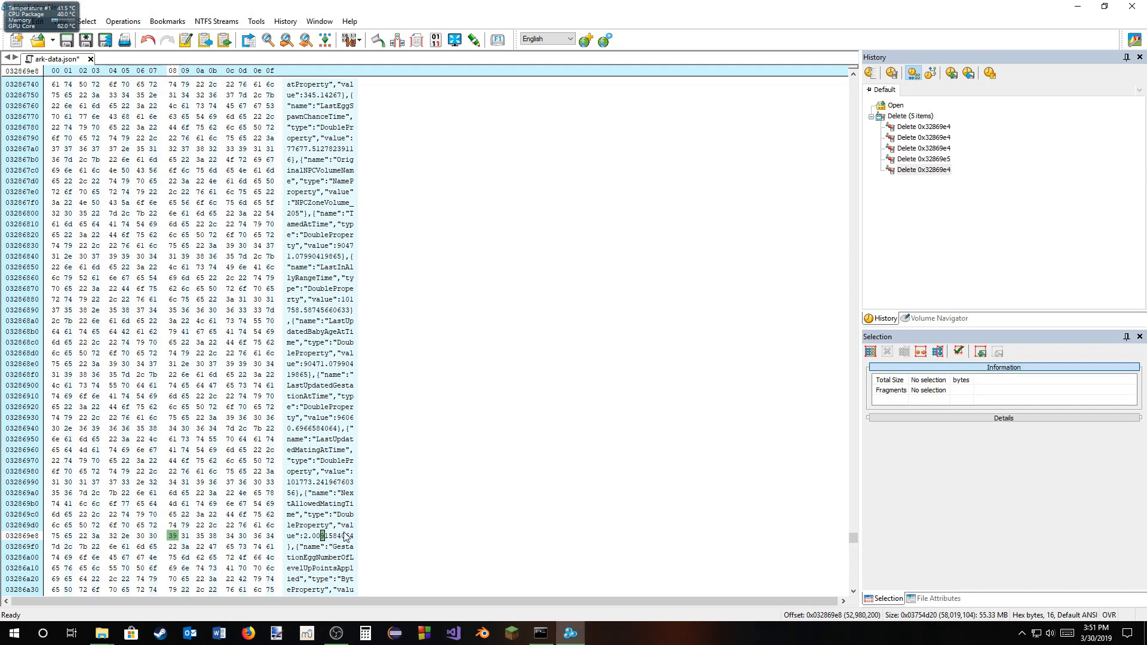
text(3030303030)
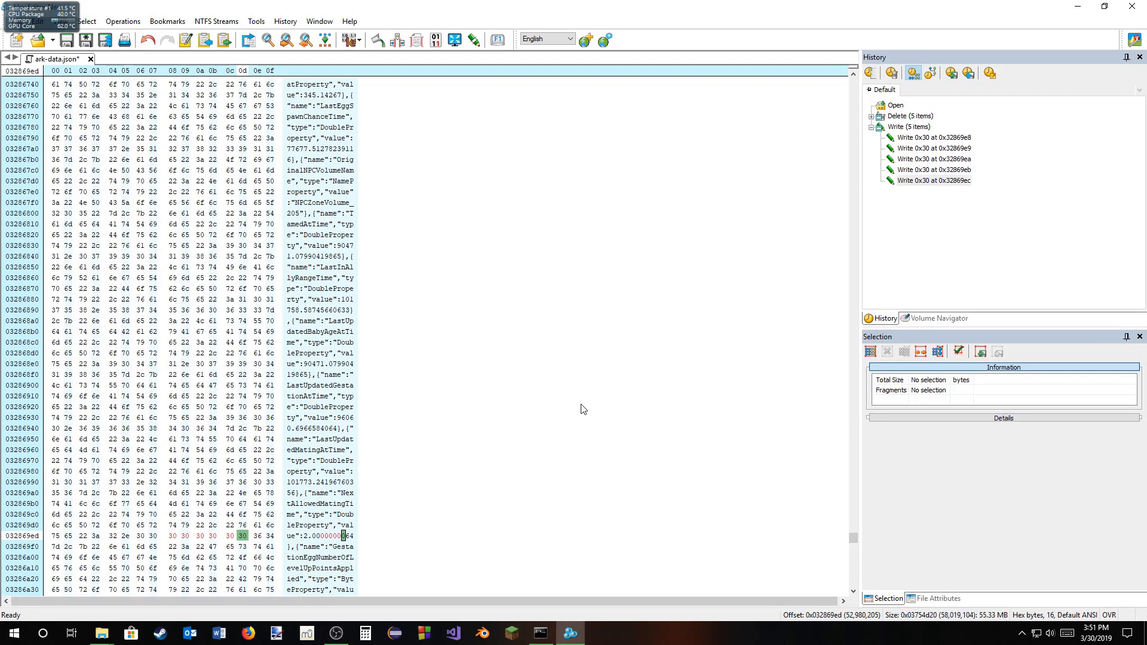
key(ctrl+s)
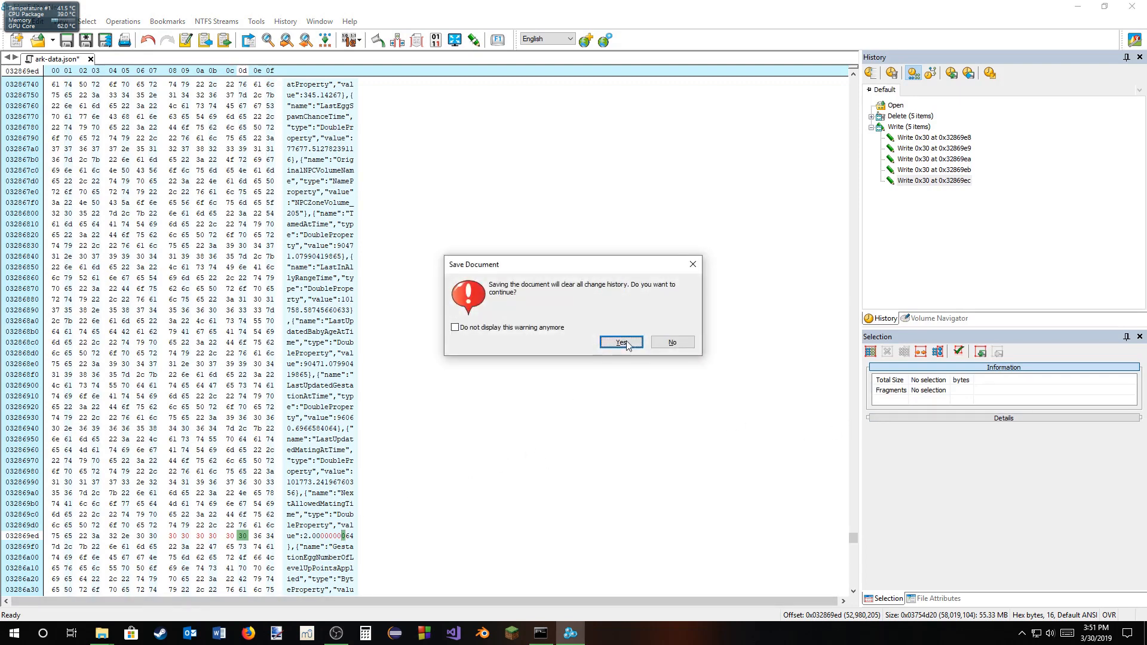
click(669, 342)
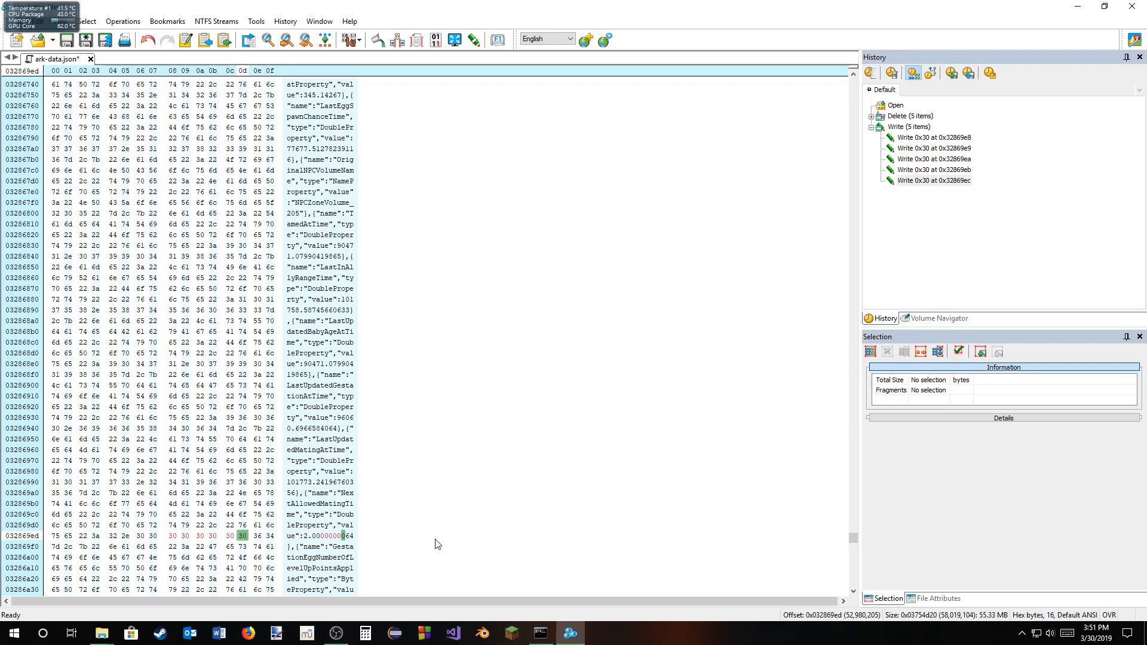
Step: Undo all zero overwrites and digit deletions made to temp2's NextAllowedMatingTime value
key(ctrl+z)
key(ctrl+z)
key(ctrl+z)
key(ctrl+z)
key(ctrl+z)
key(ctrl+z)
key(ctrl+z)
key(ctrl+z)
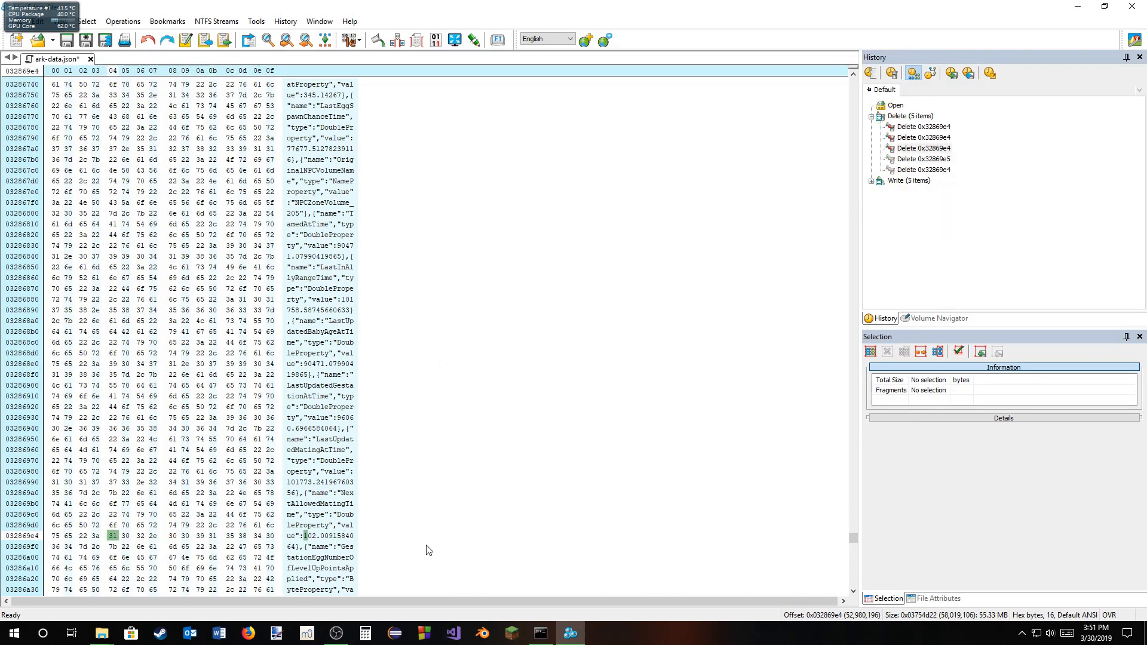
key(ctrl+z)
key(ctrl+z)
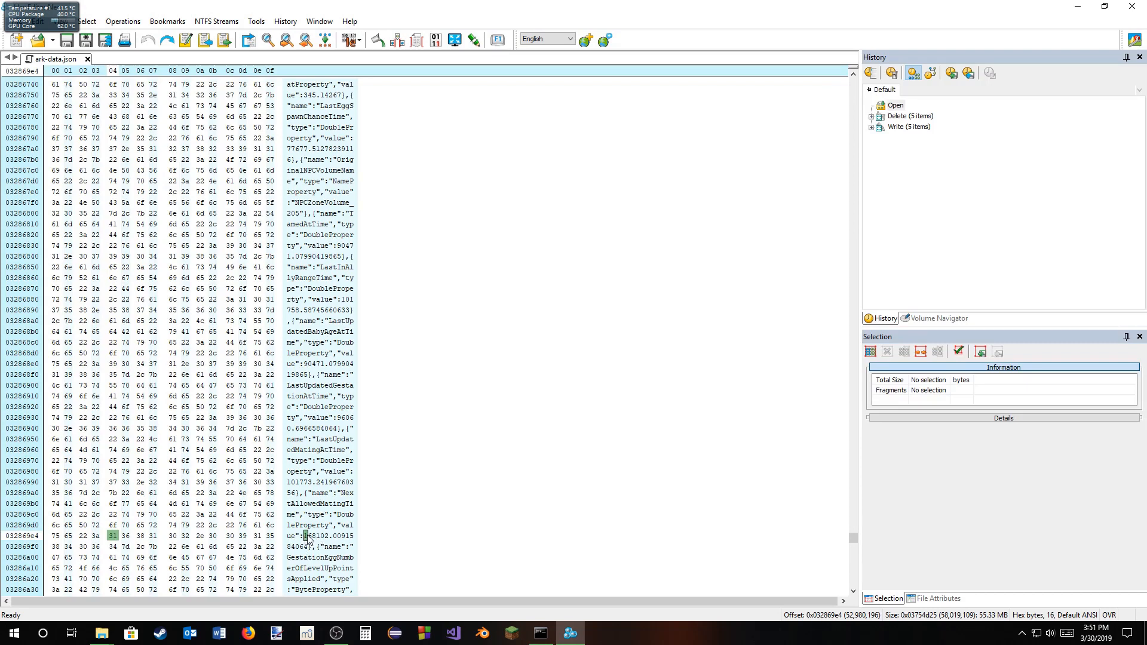
Step: Try deleting all six digits before the decimal point of temp2's NextAllowedMatingTime as one selection, and undo the deletion
drag(305, 536, 332, 542)
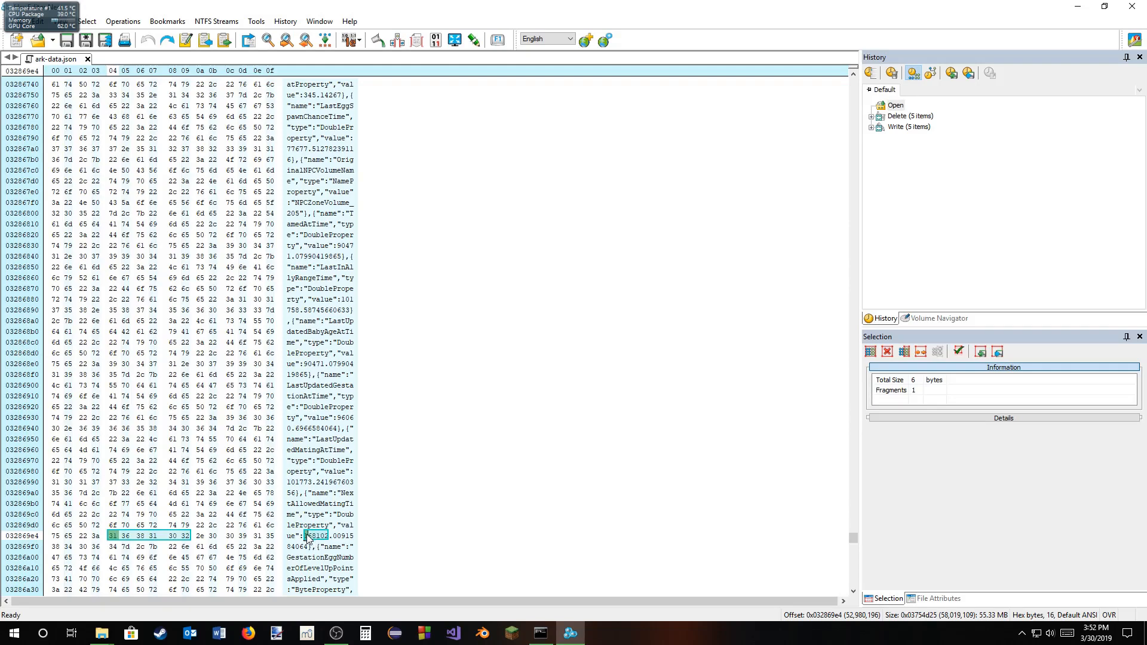
key(Right)
key(Right)
key(Right)
key(Left)
key(Left)
key(Left)
key(Delete)
key(ctrl+z)
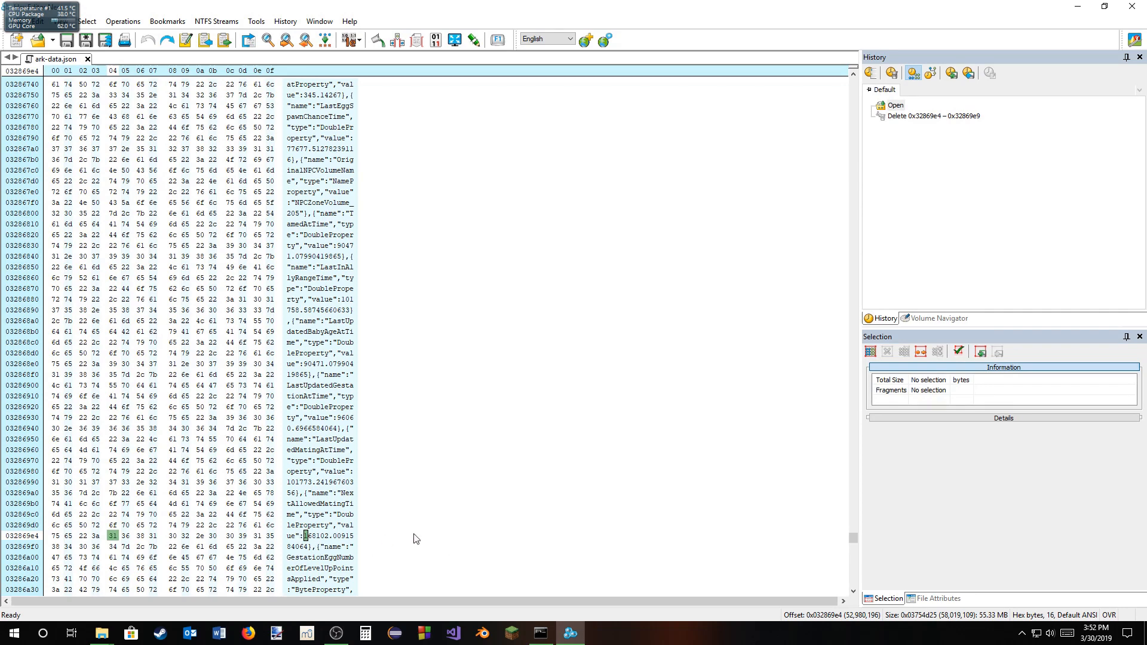
Step: Delete the first five digits of temp2's NextAllowedMatingTime, leaving only the 2 before the decimal point
key(Delete)
key(Delete)
key(Delete)
key(Delete)
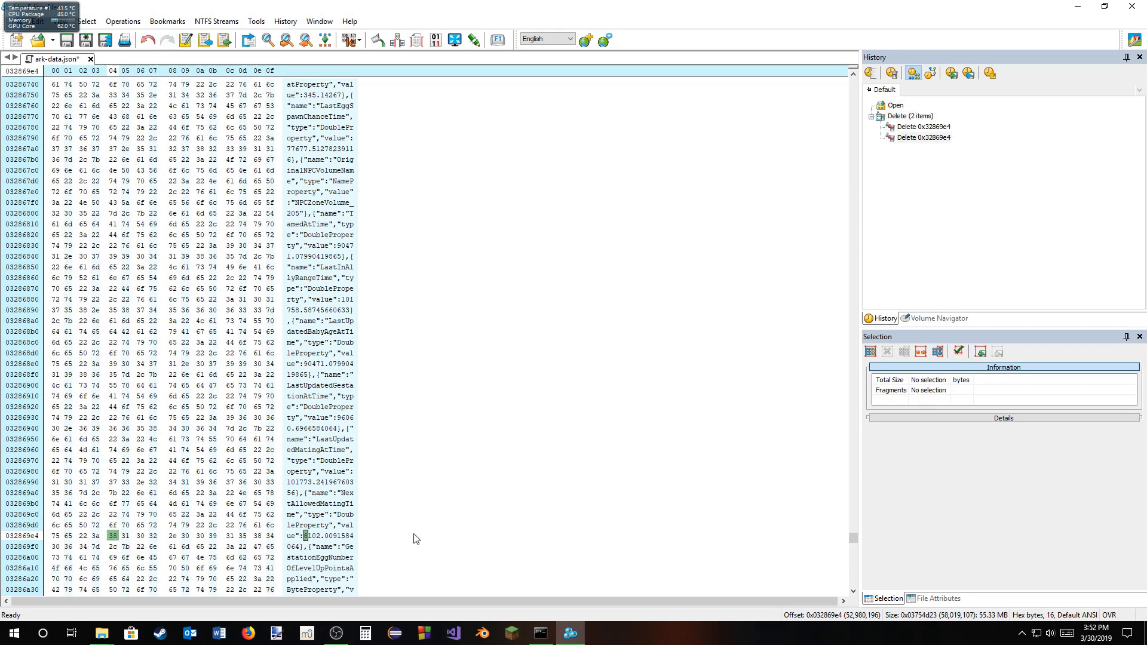
key(Delete)
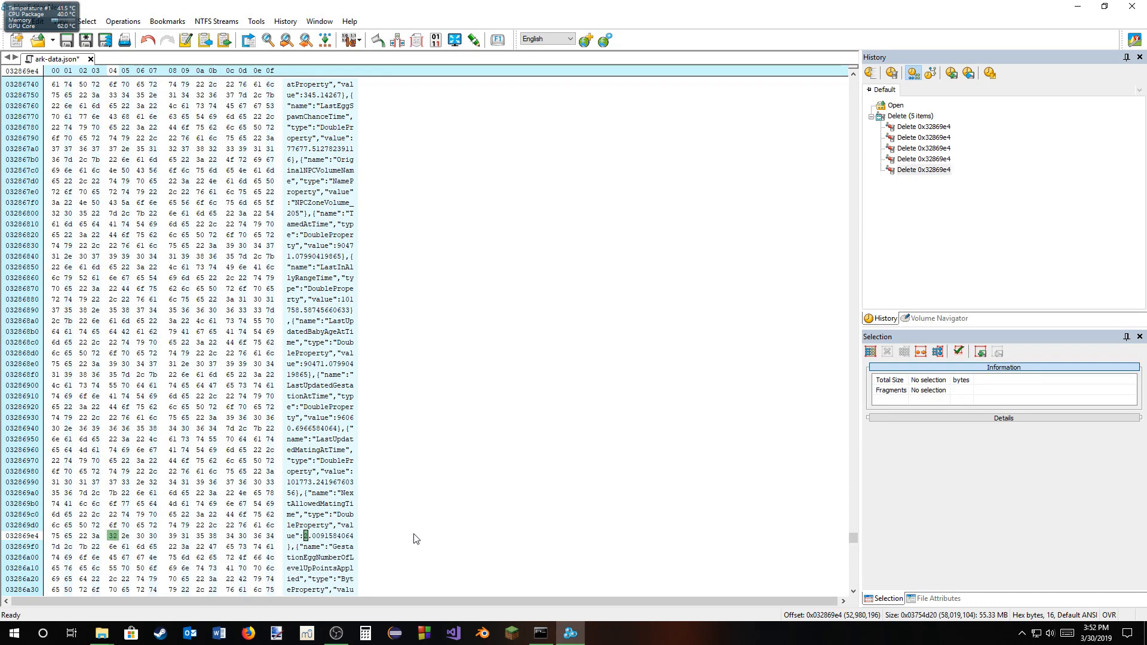
Step: Overwrite the third to seventh decimals of the NextAllowedMatingTime value with zeros so it reads 2.0000000064
key(Right)
key(Right)
key(Right)
key(Right)
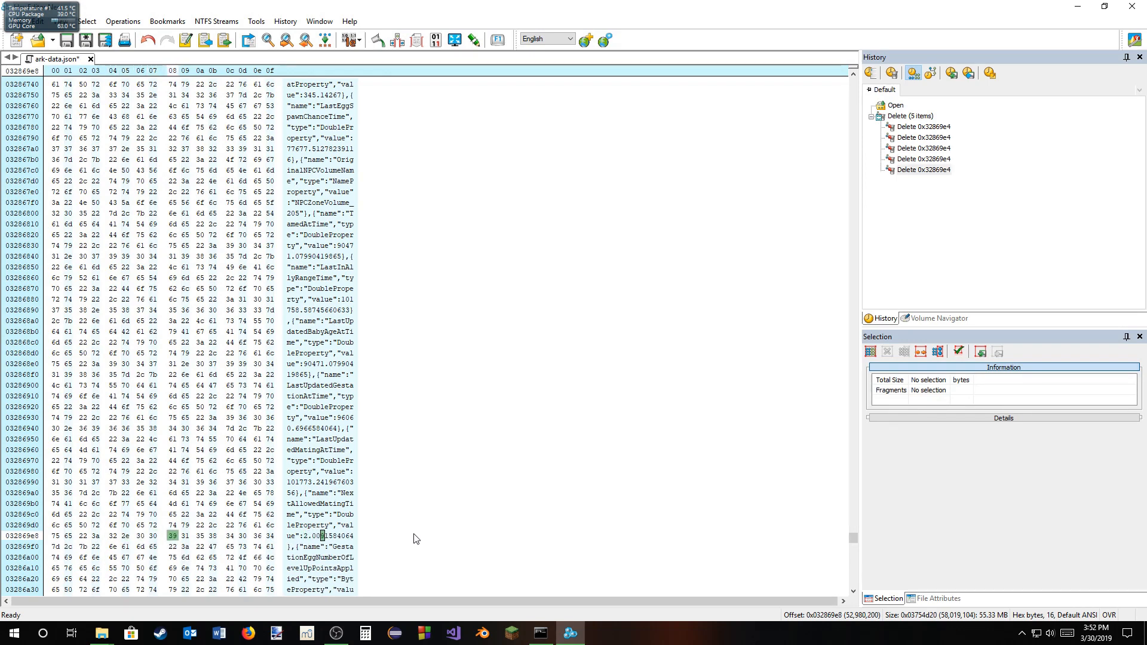
text(000)
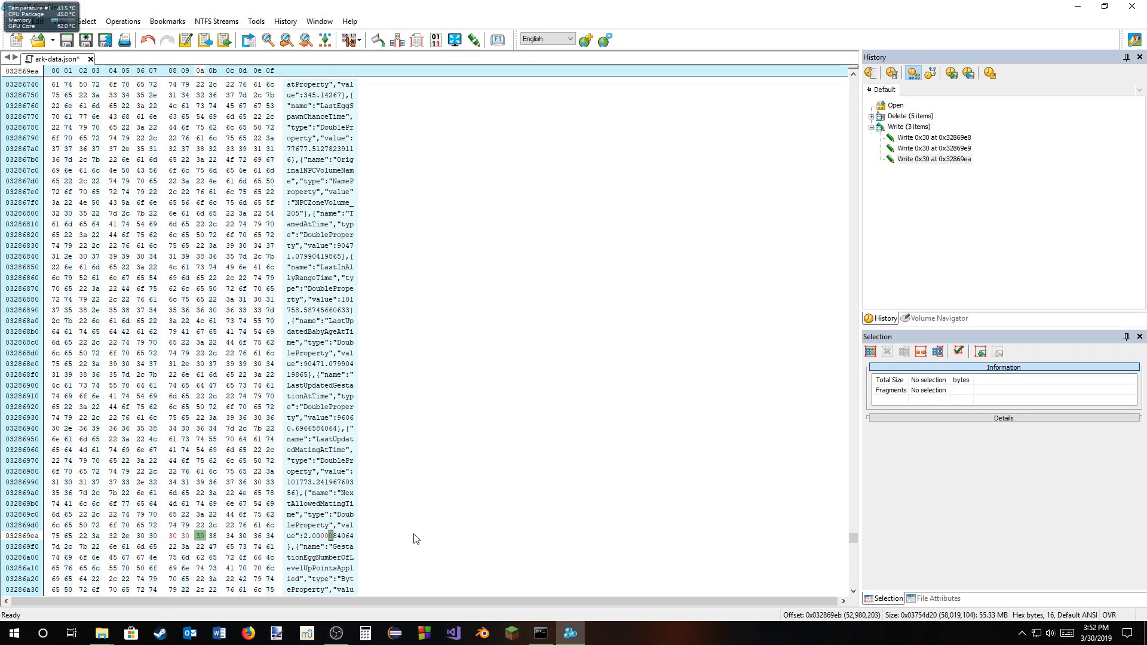
text(00)
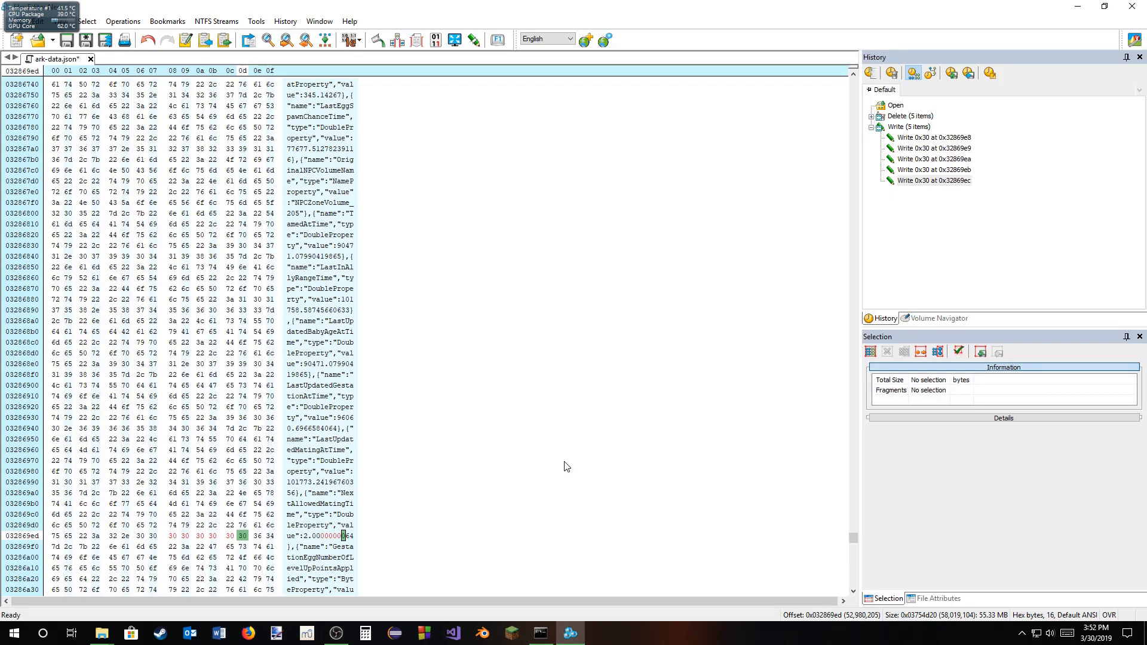
Step: Save ark-data.json and accept clearing the change history
key(ctrl+s)
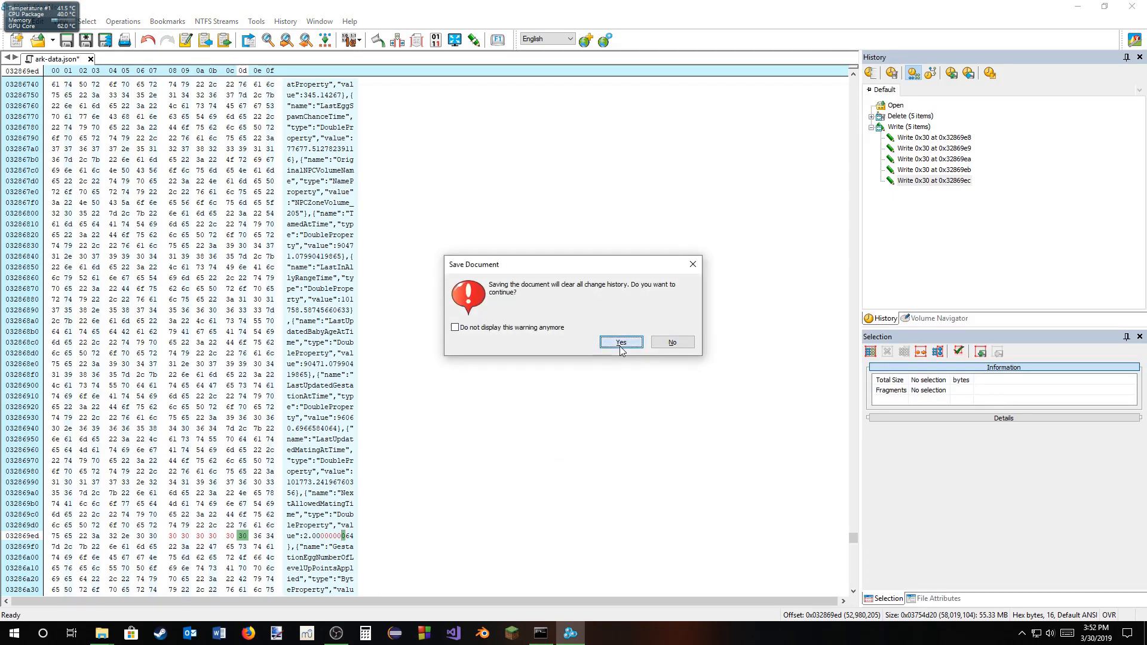
click(622, 343)
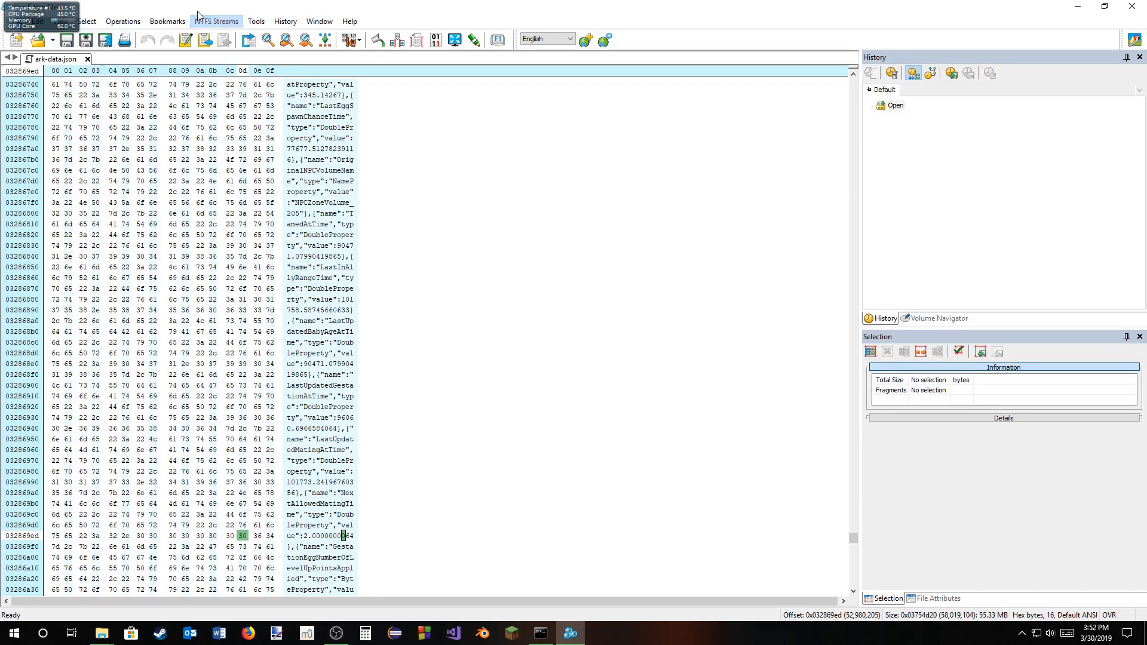
double_click(230, 9)
double_click(240, 32)
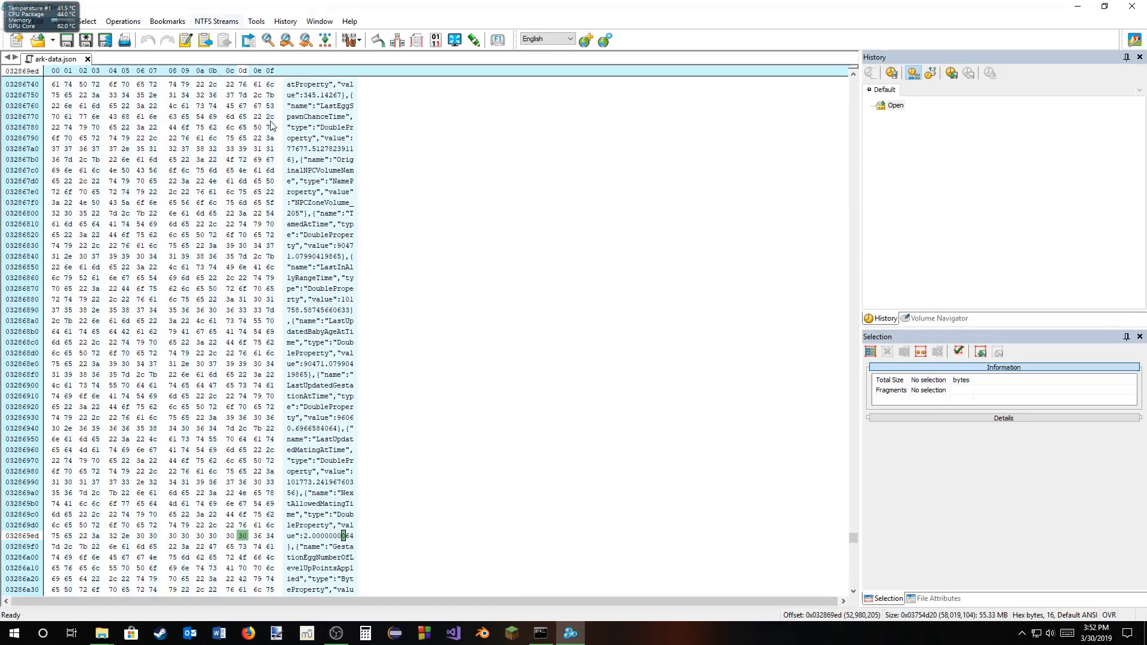
Step: Switch to the command prompt and check the files in the ARK Tools folder
click(541, 633)
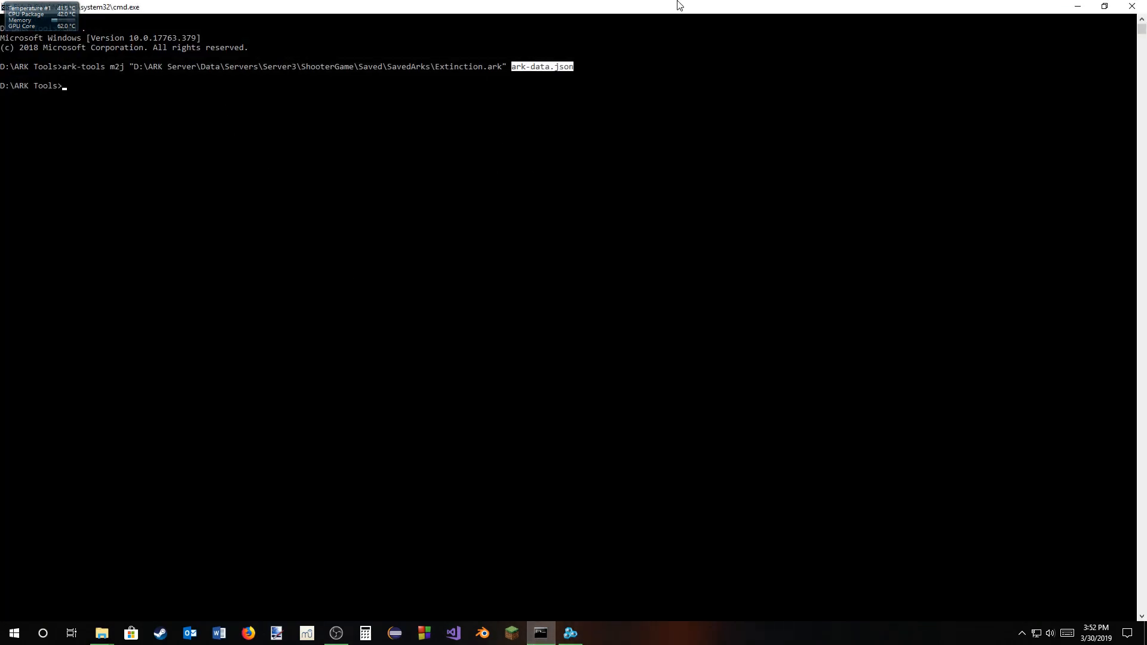
click(103, 636)
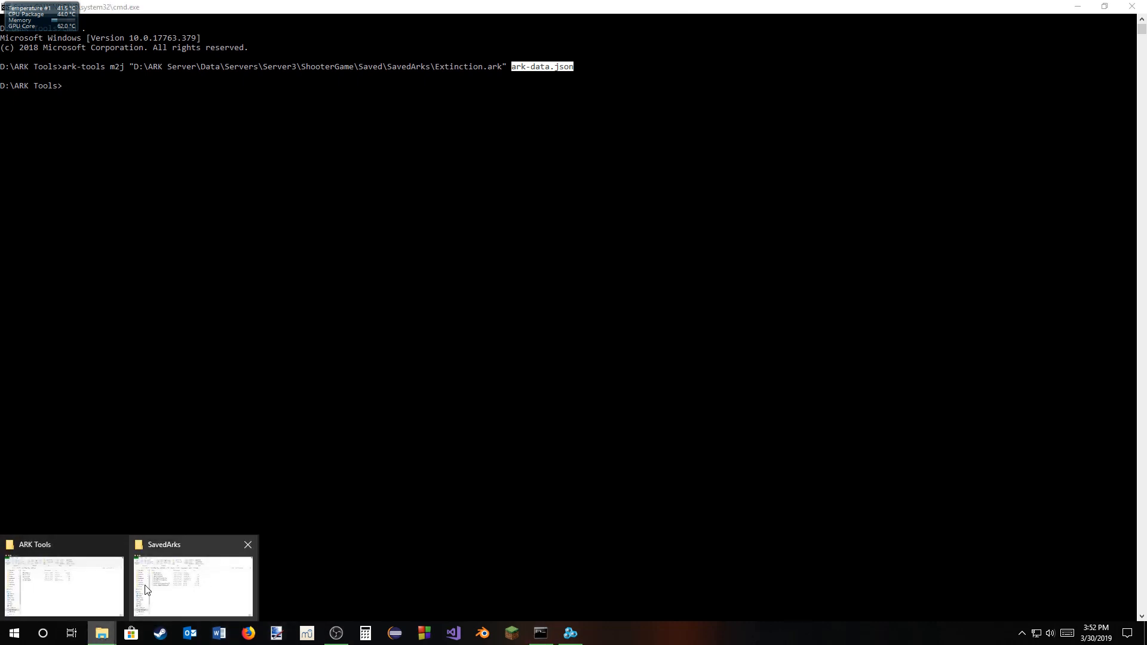
click(111, 589)
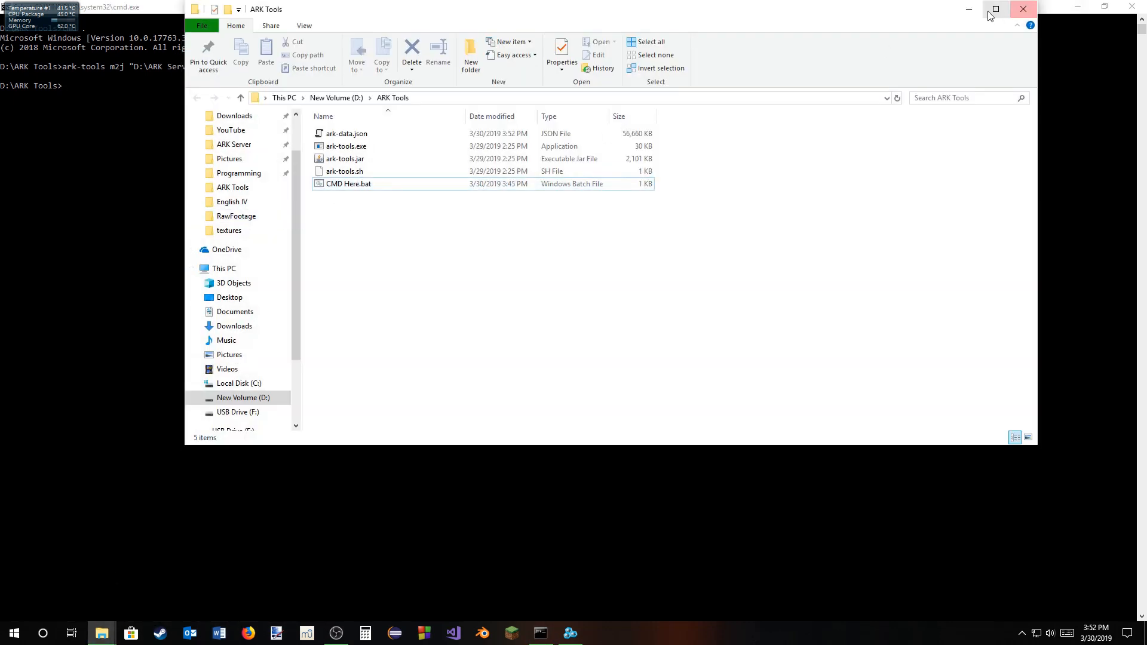
click(969, 9)
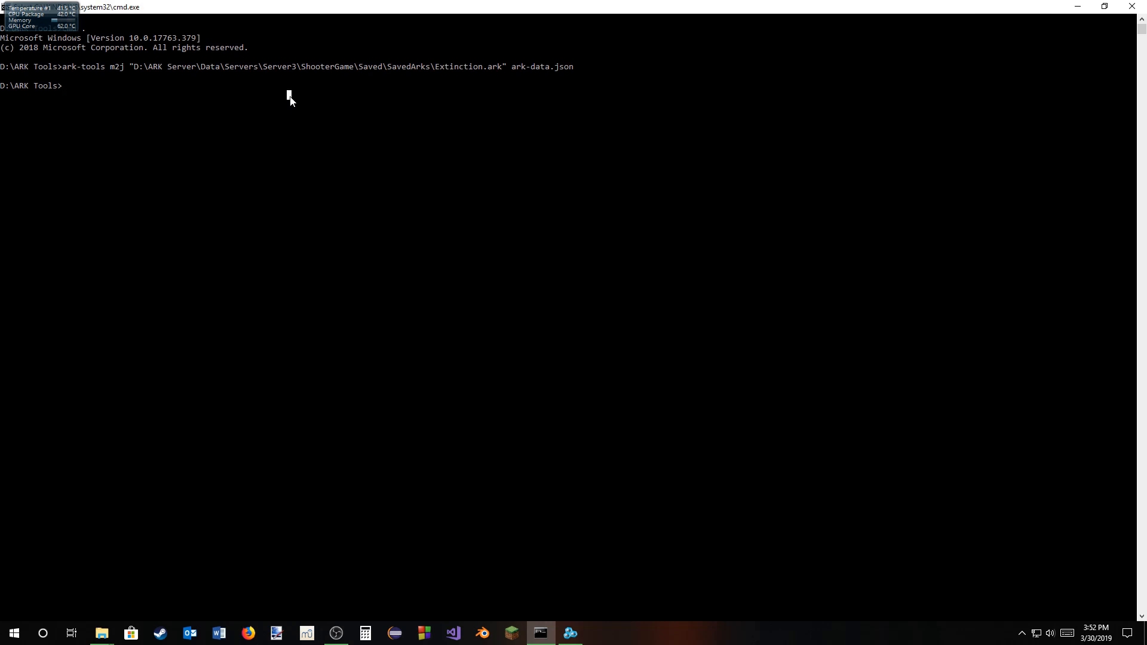
Step: Enter the ark-tools m2j command for Extinction.ark with ark-data.json as output again, without running it
text(ark-tools m2j)
key(F3)
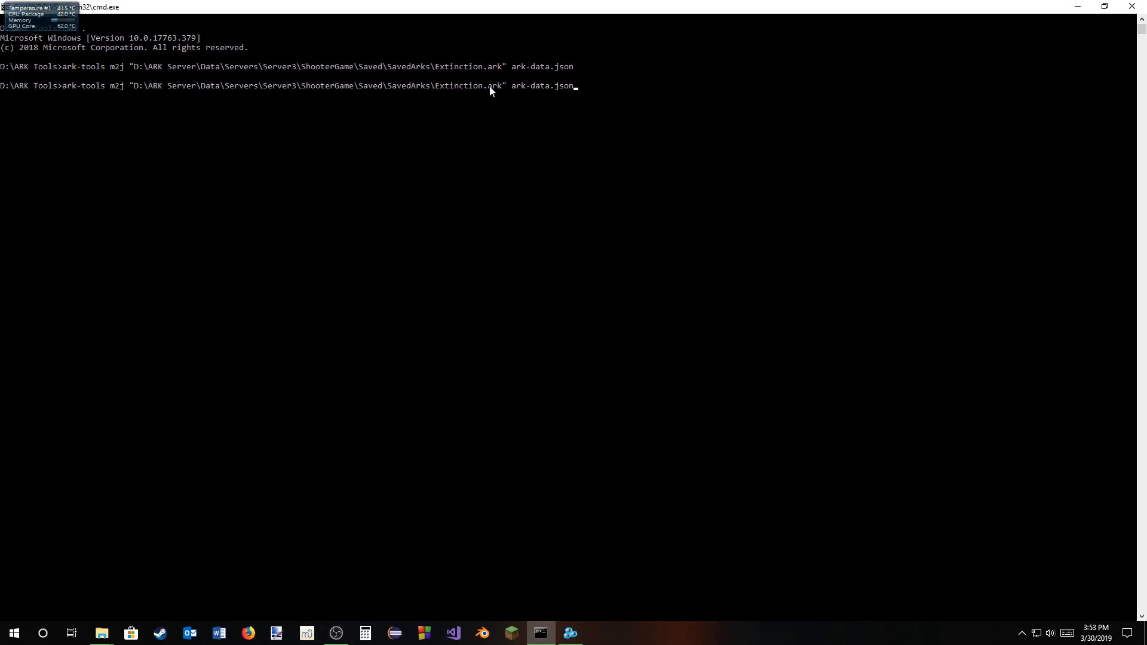
Step: Change the command's source to Extinction_AntiCorruptionBackup.bak and its output to ark-data-bak.json, and run the conversion
key(Left)
key(Left)
key(Left)
key(Left)
text(-bak)
key(BackSpace)
key(BackSpace)
key(BackSpace)
key(BackSpace)
text(_AntiCorruptionBackup.bak)
key(Right)
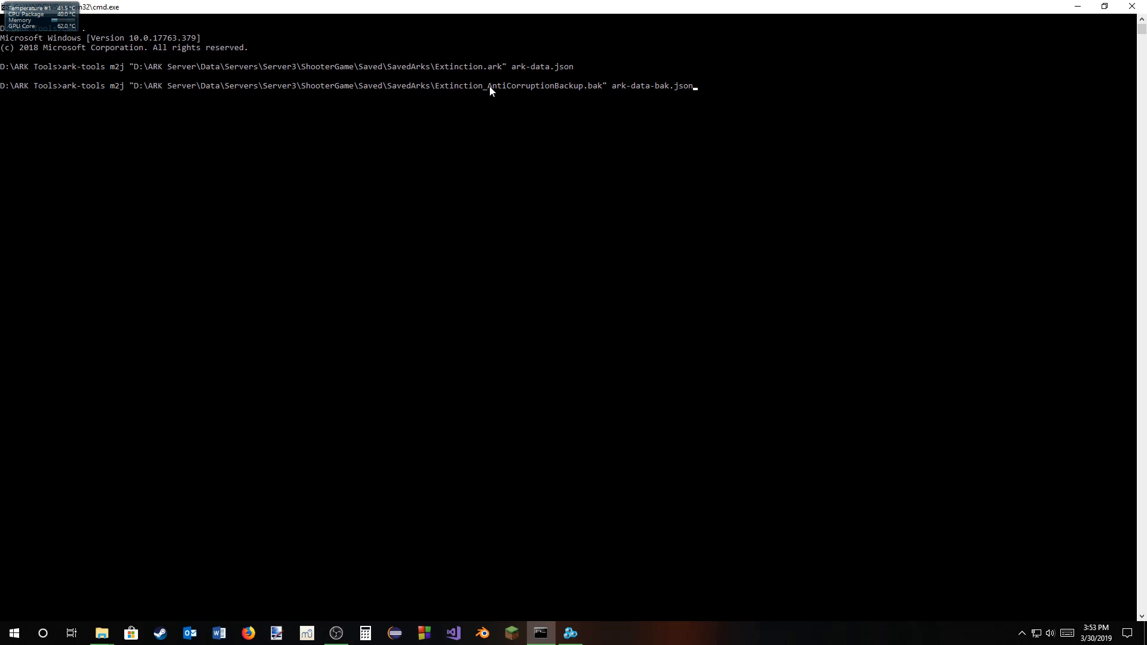
key(Return)
Step: Check the ARK Tools folder, switch to Hex Editor Neo, and open ark-data-bak.json in a maximized window
mouse_move(102, 632)
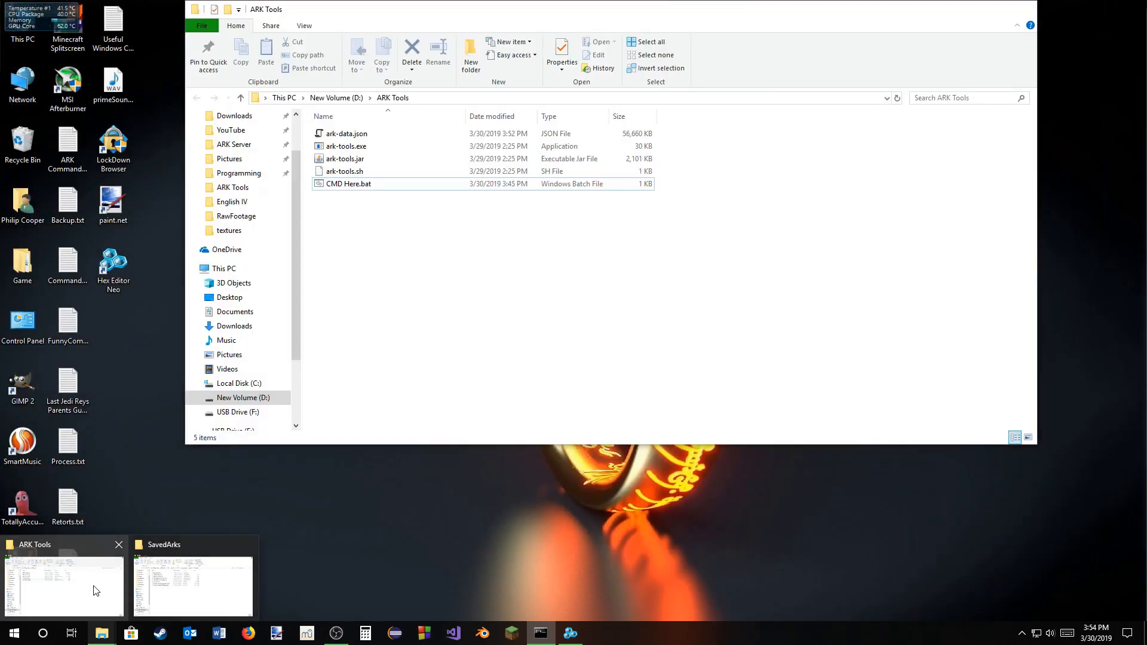
click(96, 590)
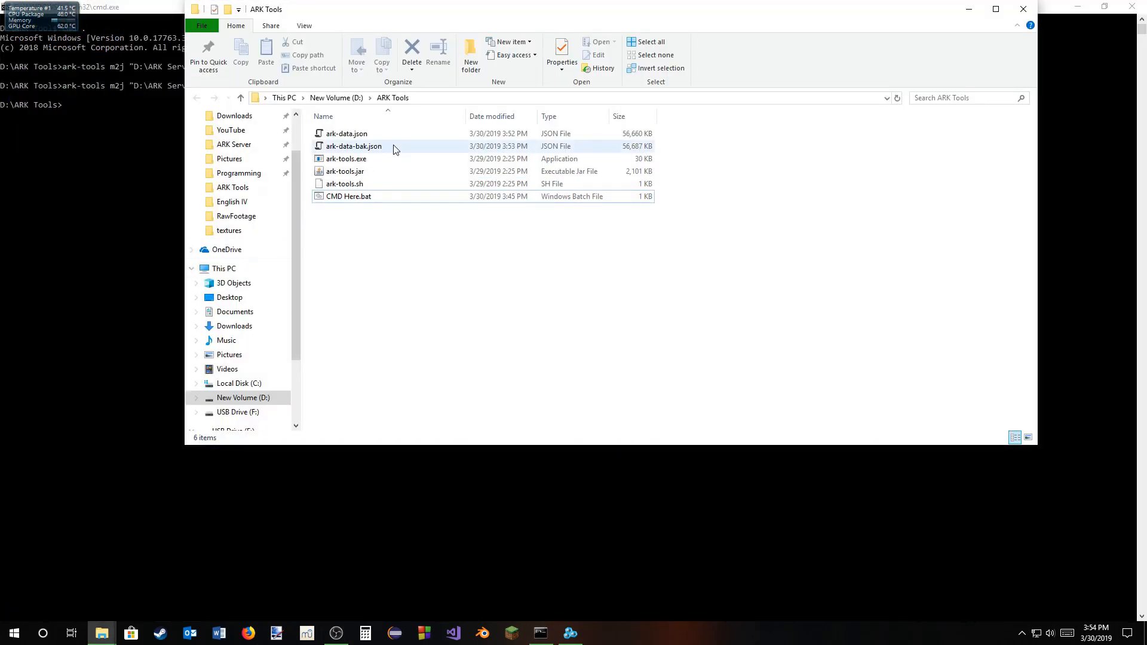
click(570, 633)
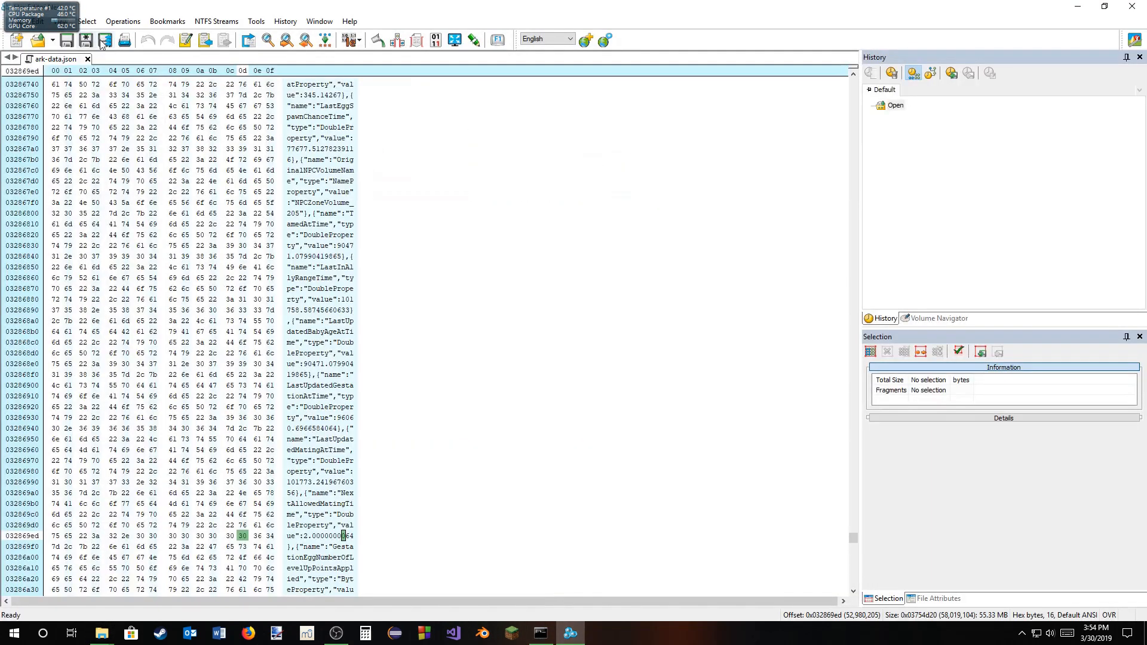
drag(173, 16, 296, 34)
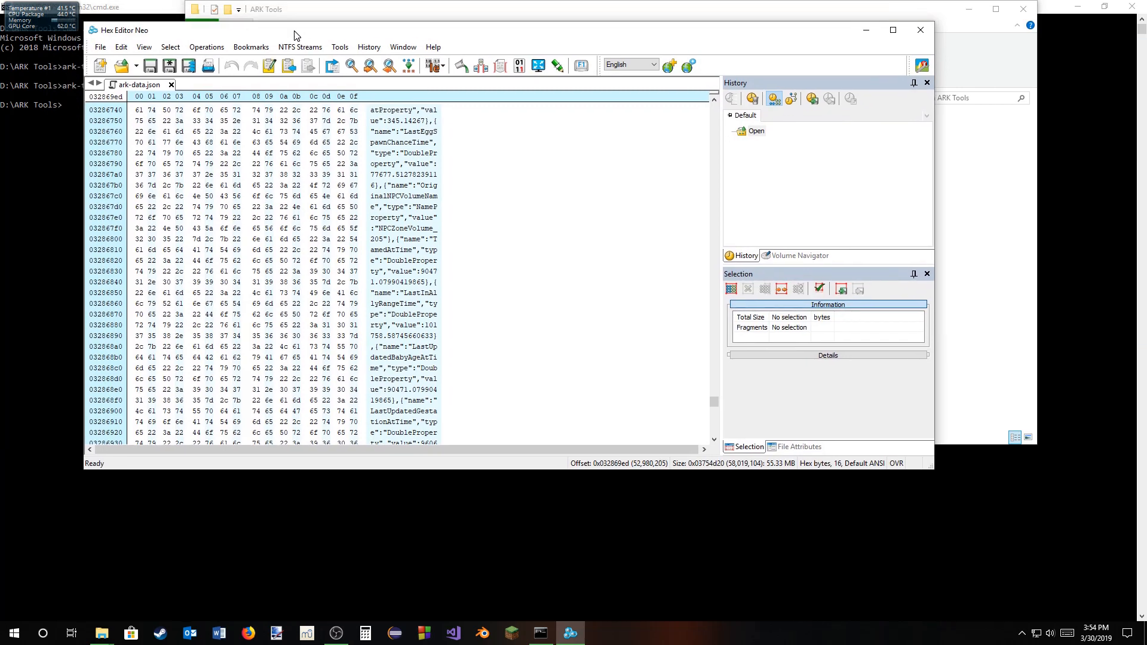
click(100, 48)
mouse_move(119, 75)
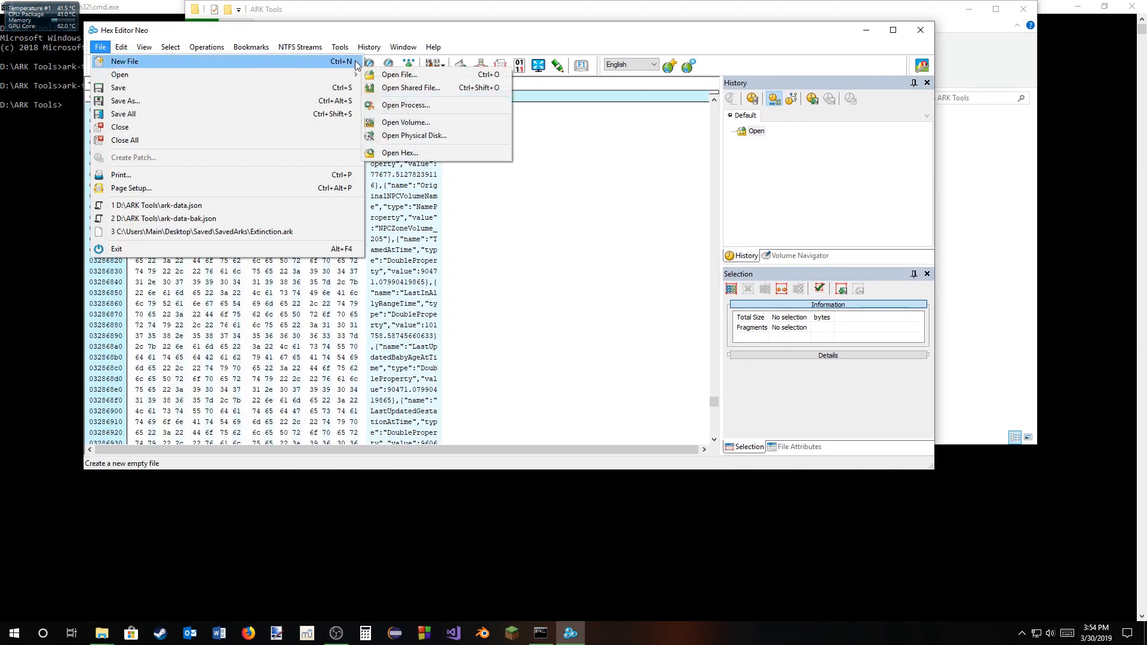
click(383, 74)
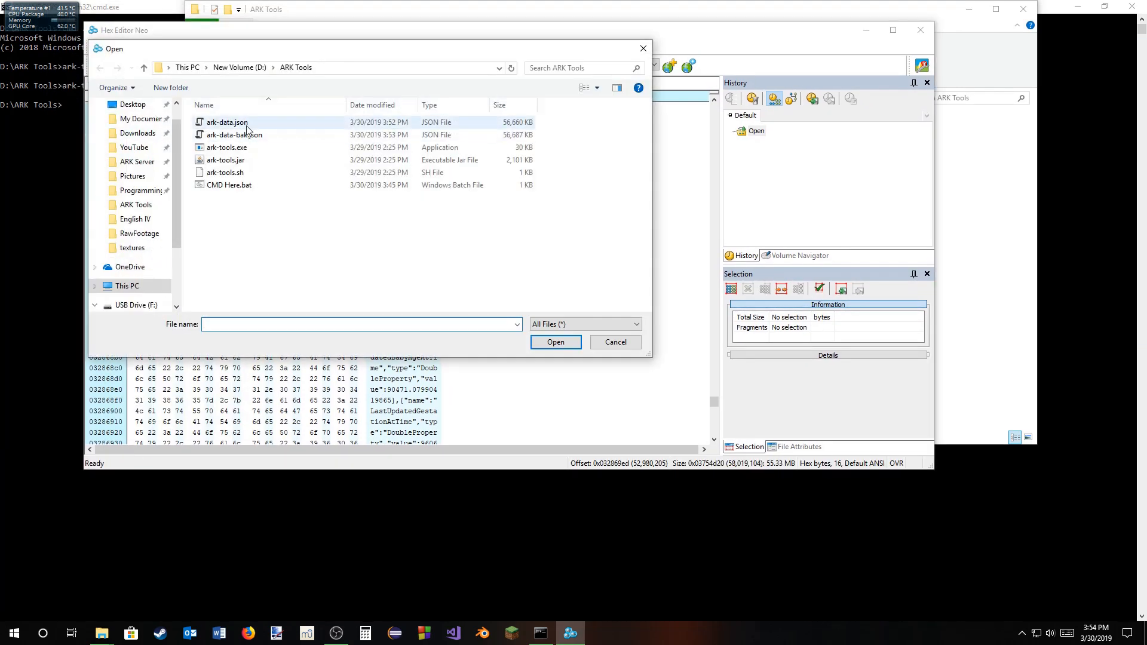
click(234, 135)
click(554, 343)
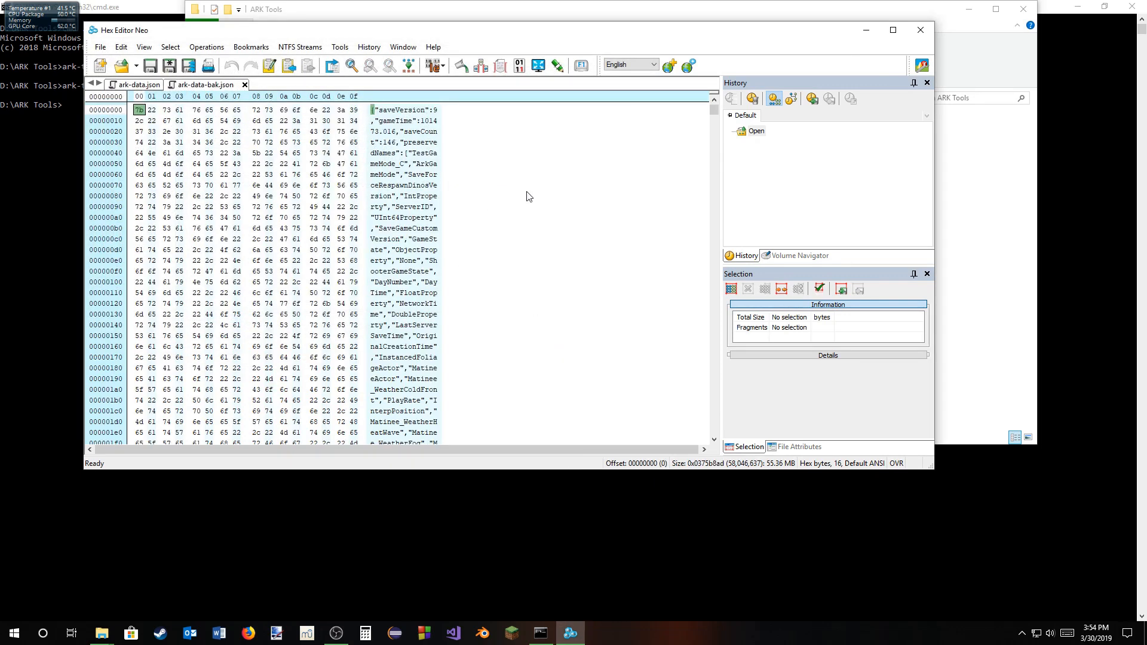
click(889, 34)
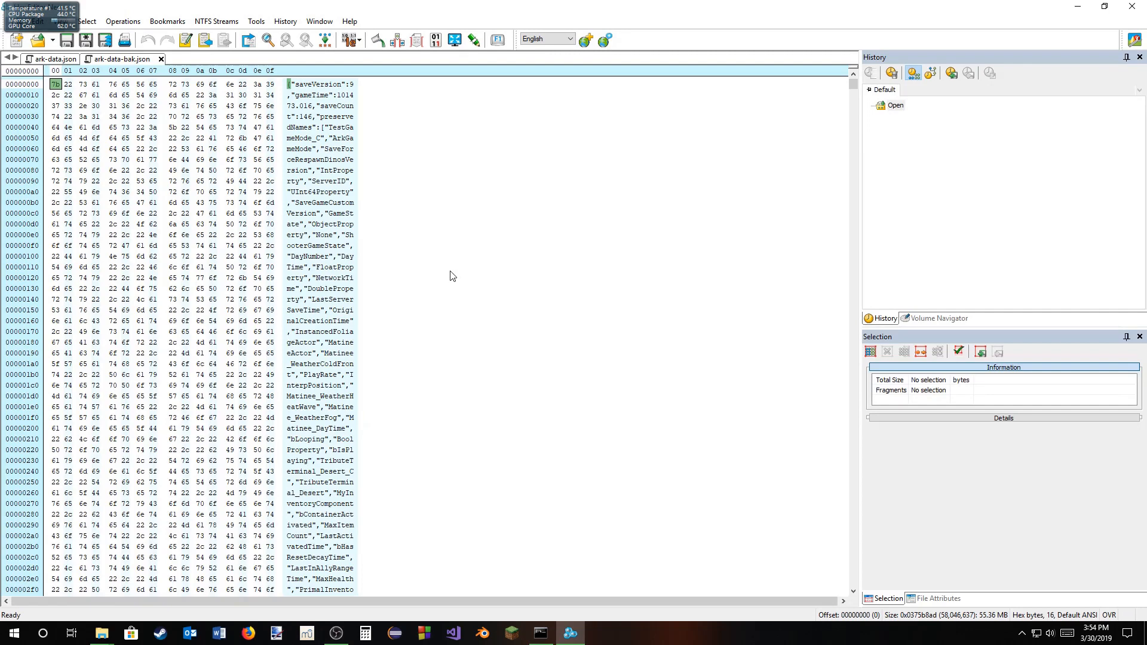
Step: Search ark-data-bak.json for the string 1680
key(ctrl+f)
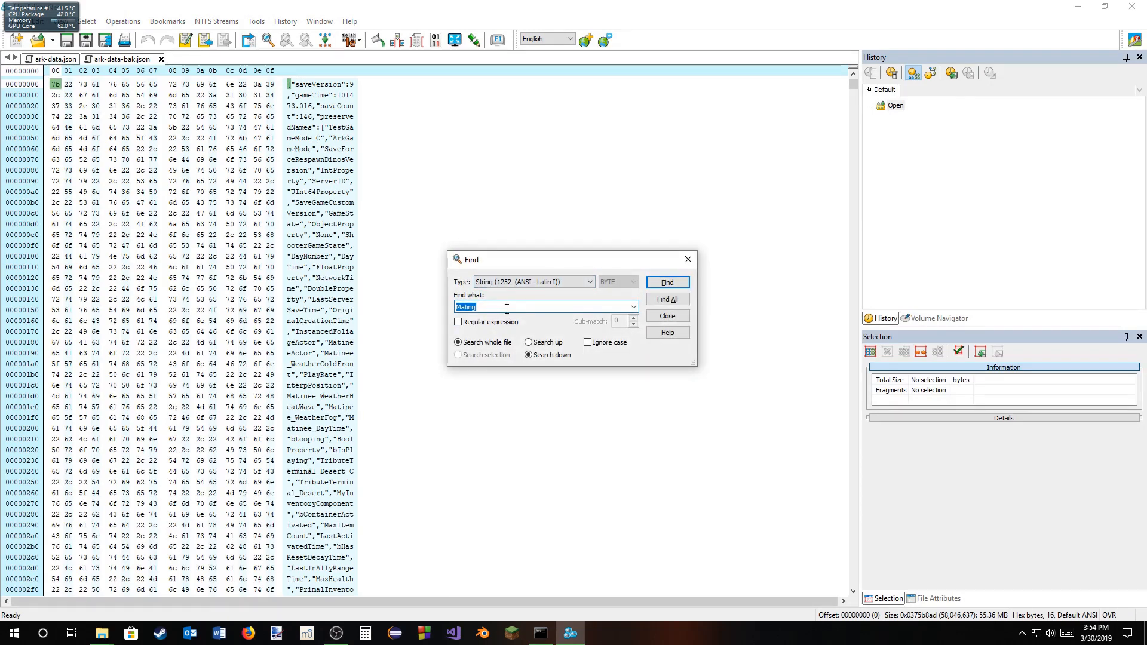
key(BackSpace)
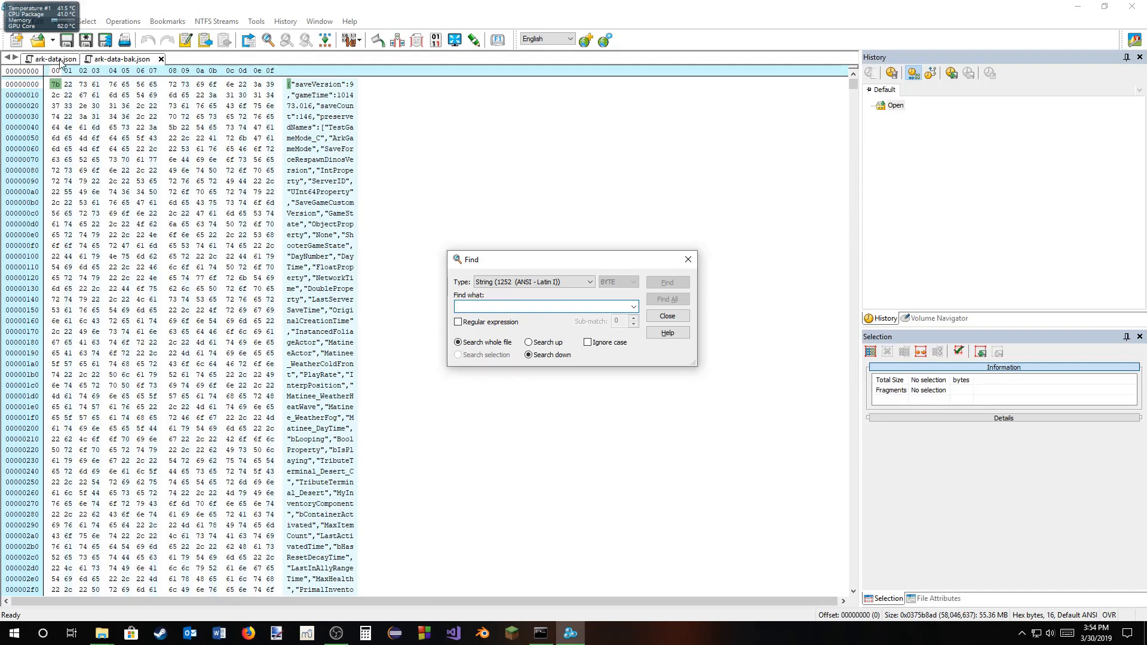
click(633, 307)
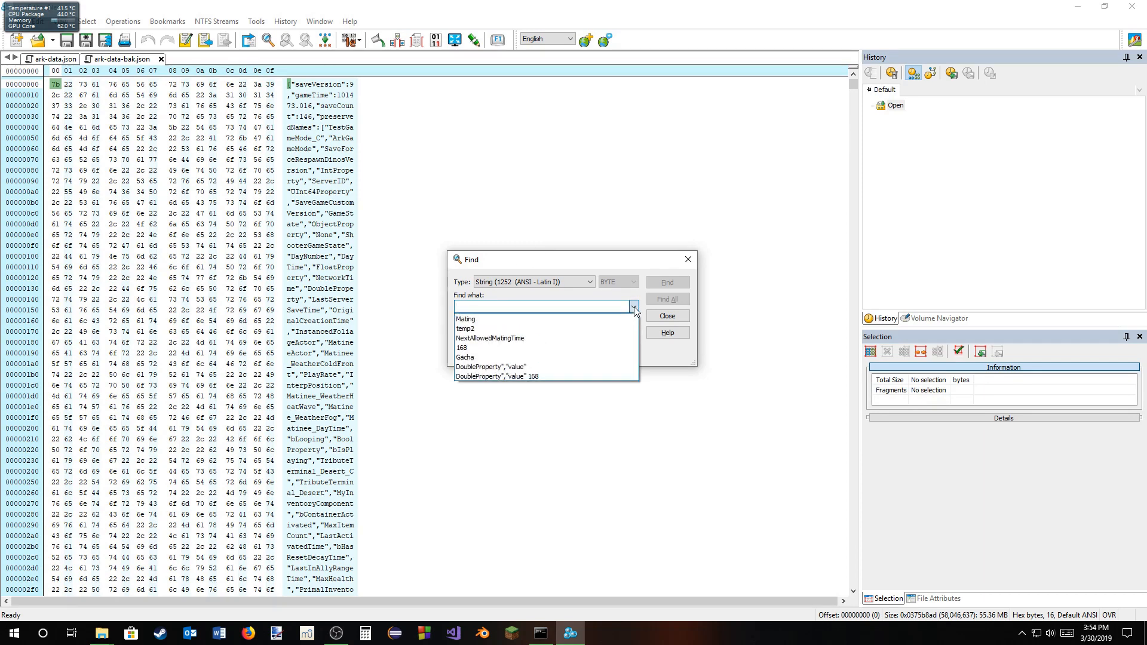
click(554, 308)
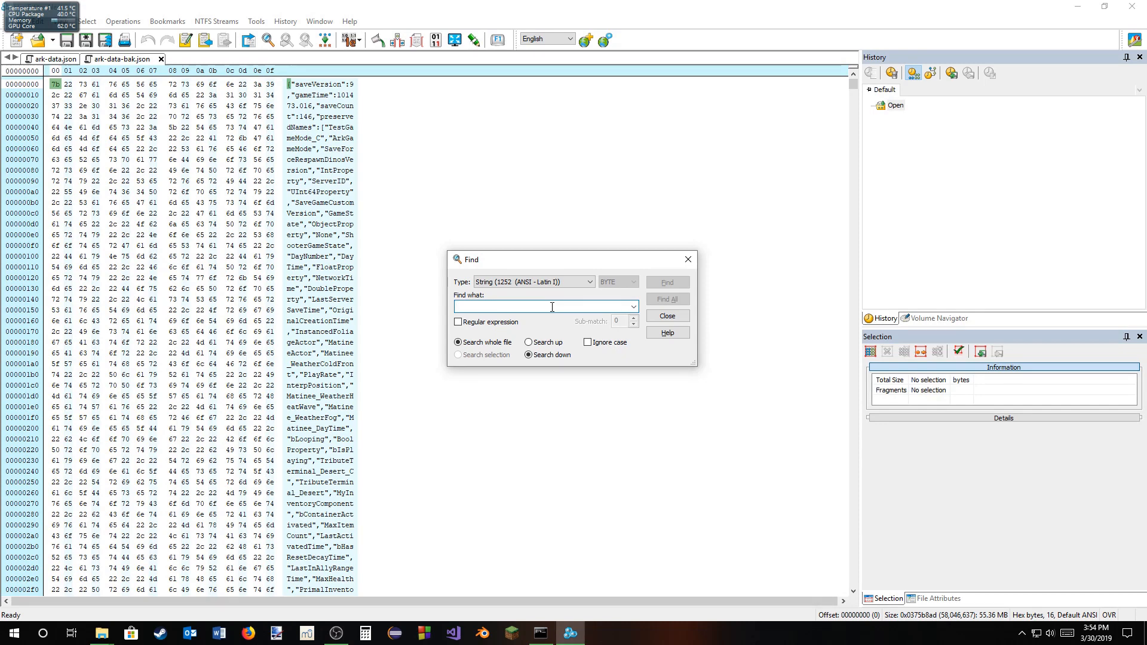
text(1680)
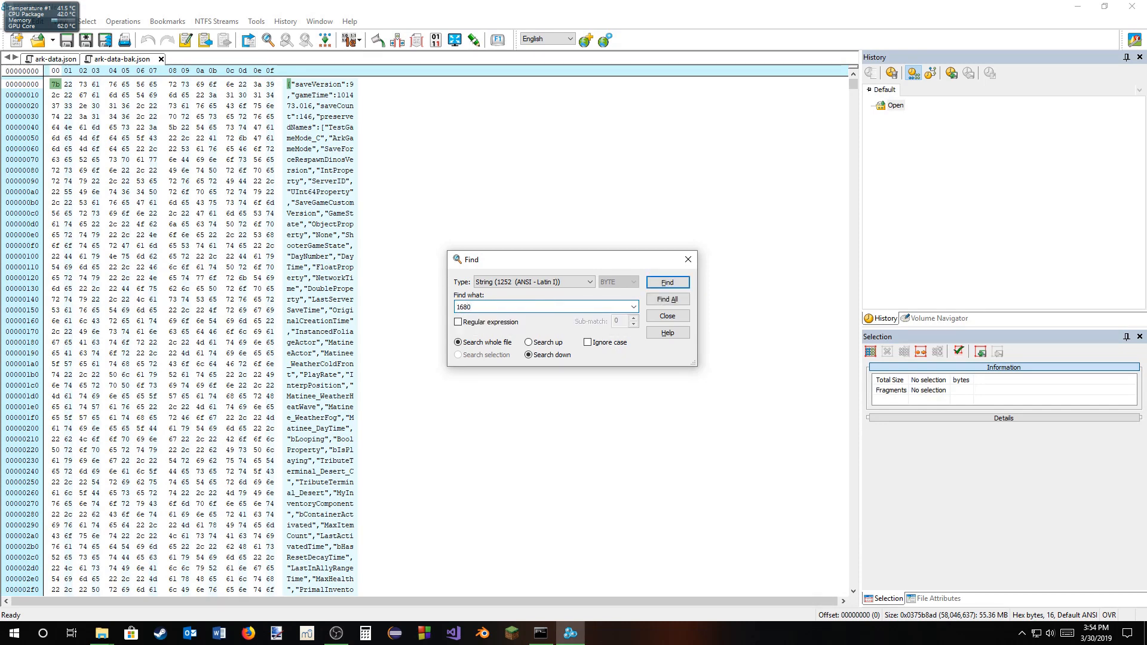
key(Return)
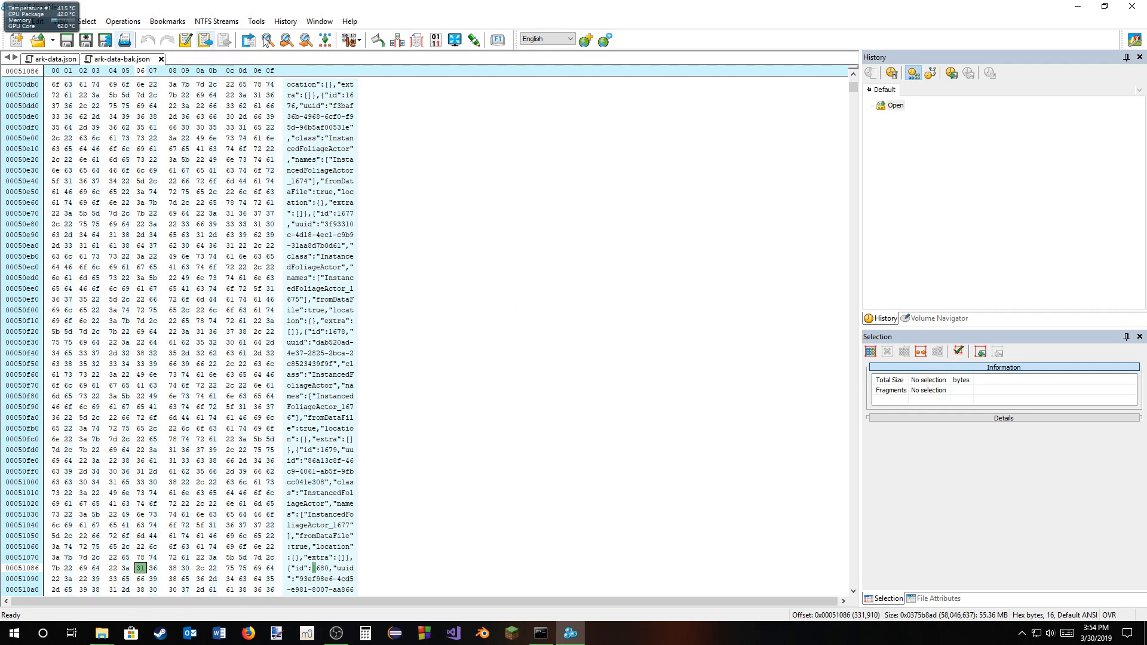
Step: Go through the further occurrences of 1680 in ark-data-bak.json, looking for temp2's mating time value
click(289, 42)
click(290, 41)
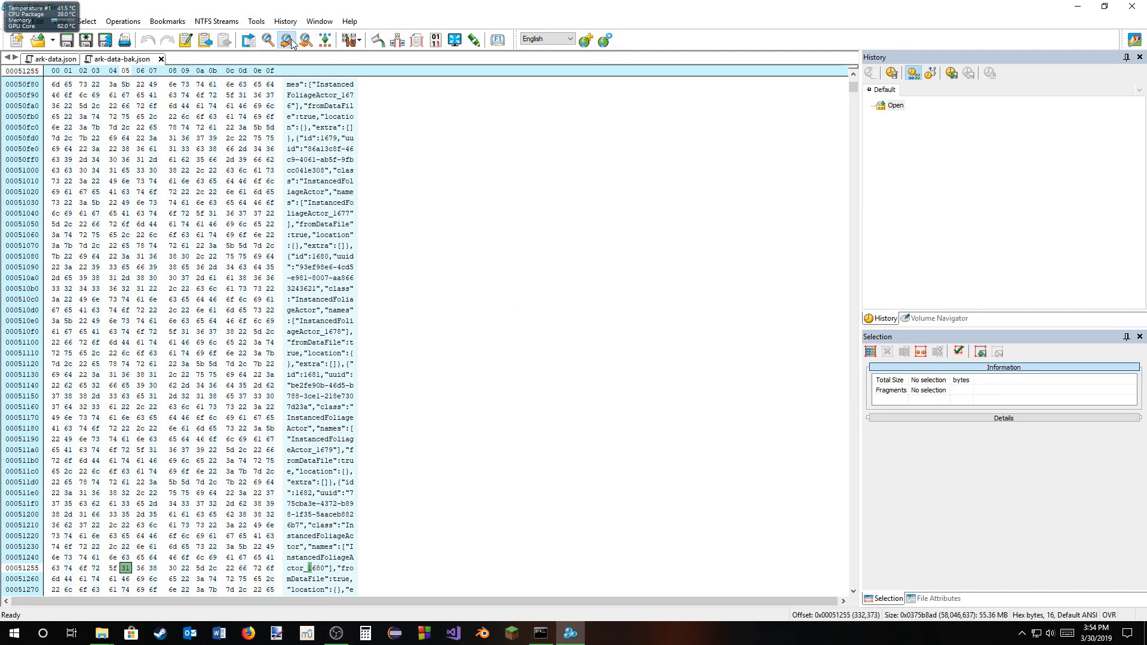
click(289, 41)
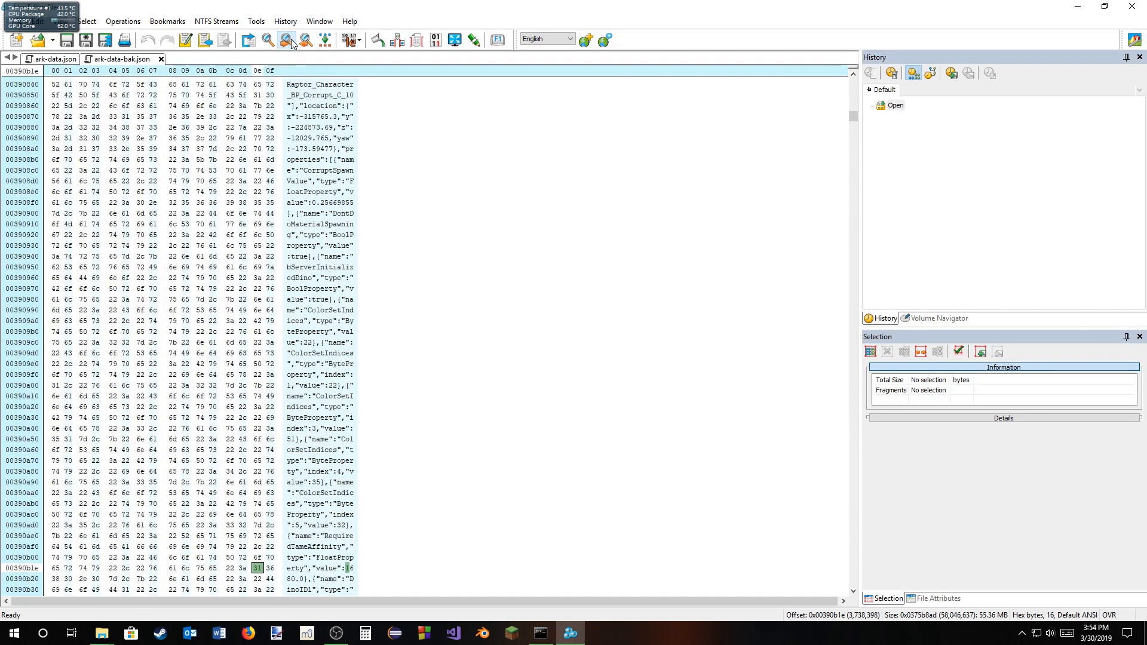
click(290, 41)
click(289, 41)
click(289, 41)
click(289, 41)
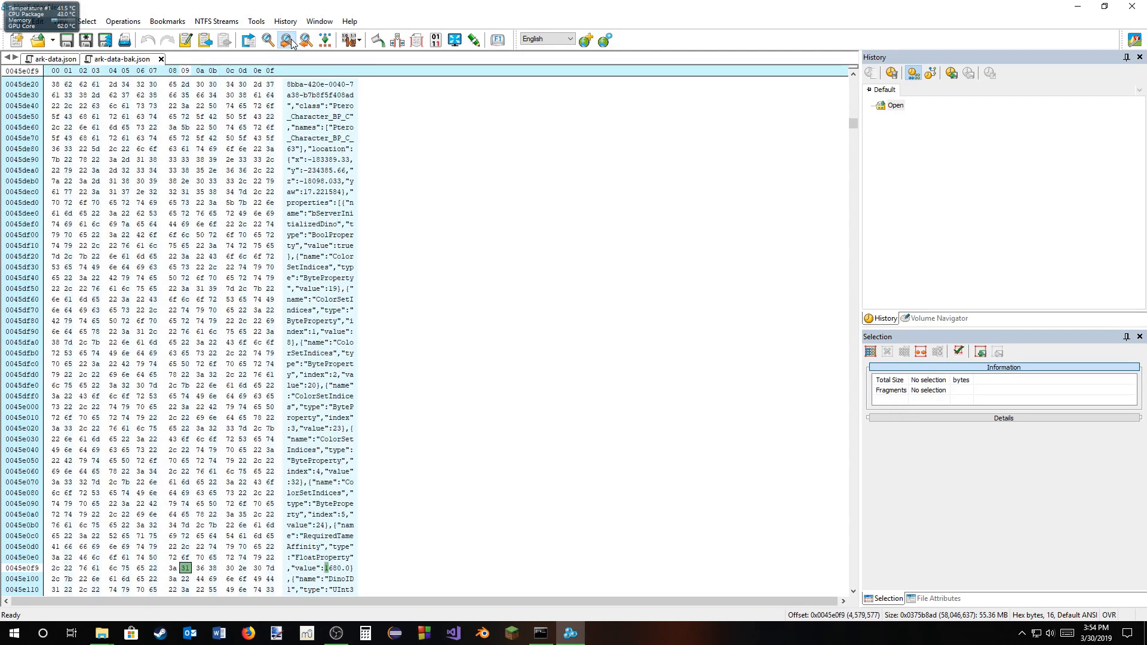
click(289, 41)
click(289, 41)
click(289, 41)
click(290, 42)
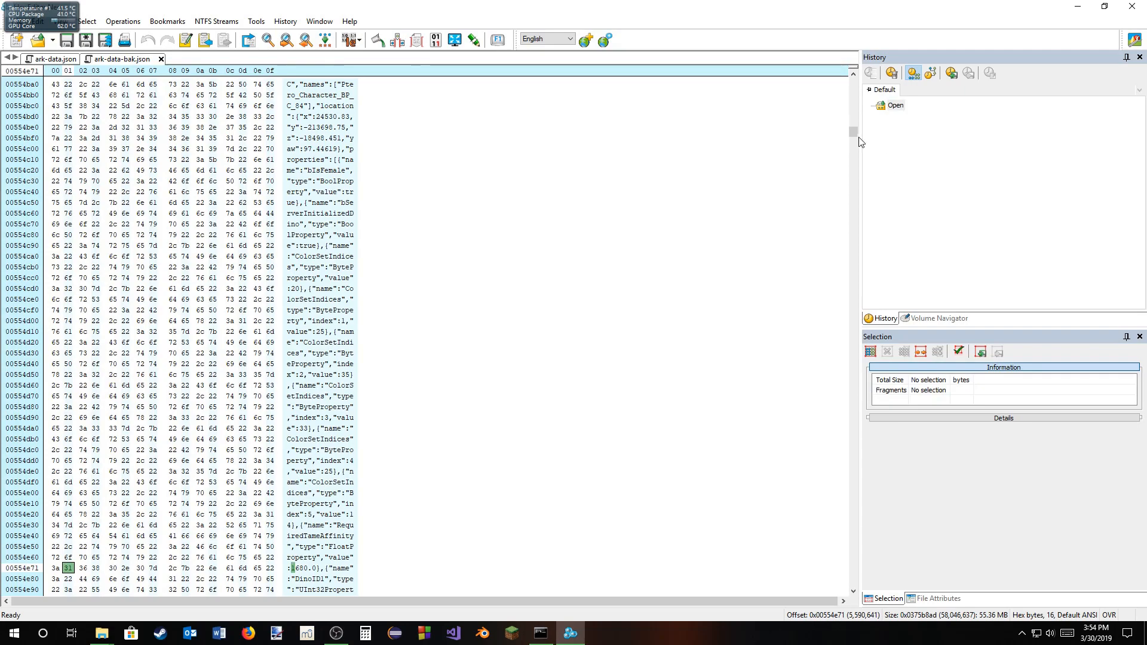
drag(855, 133, 870, 540)
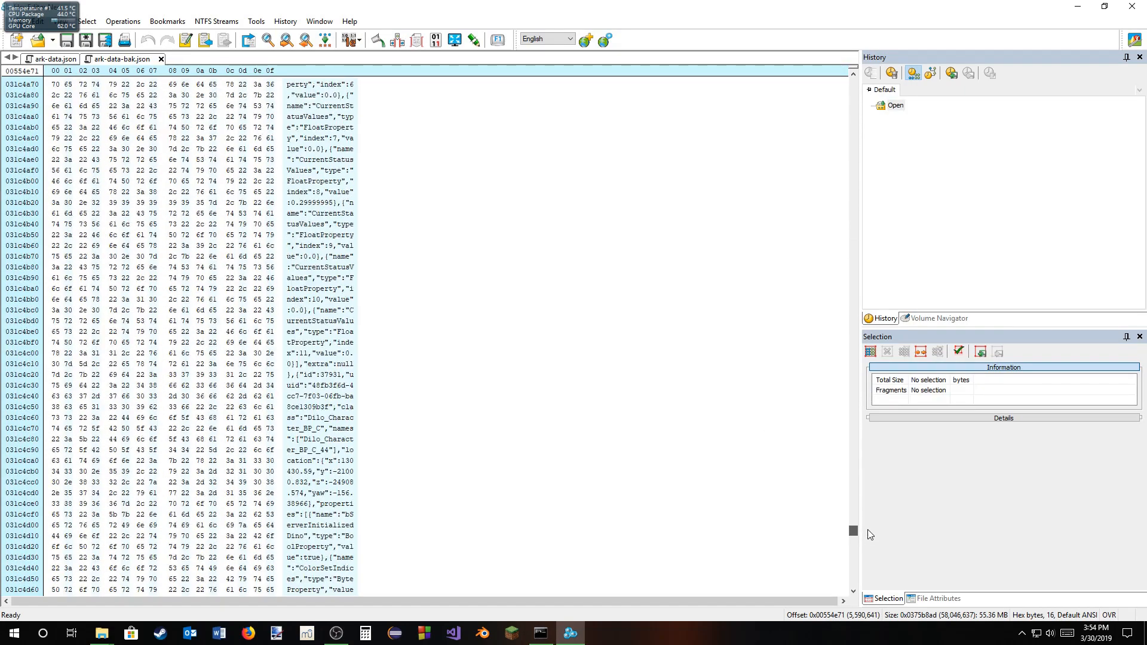
click(287, 42)
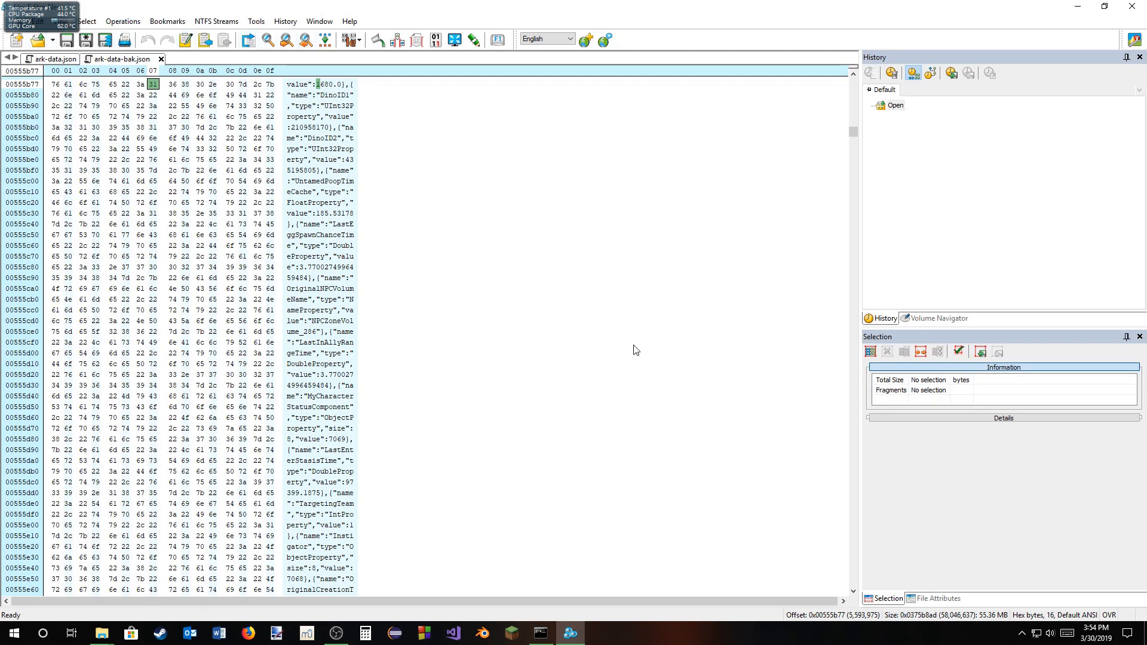
Step: Search ark-data-bak.json for temp2 to locate the creature's record
key(ctrl+f)
drag(465, 312, 402, 313)
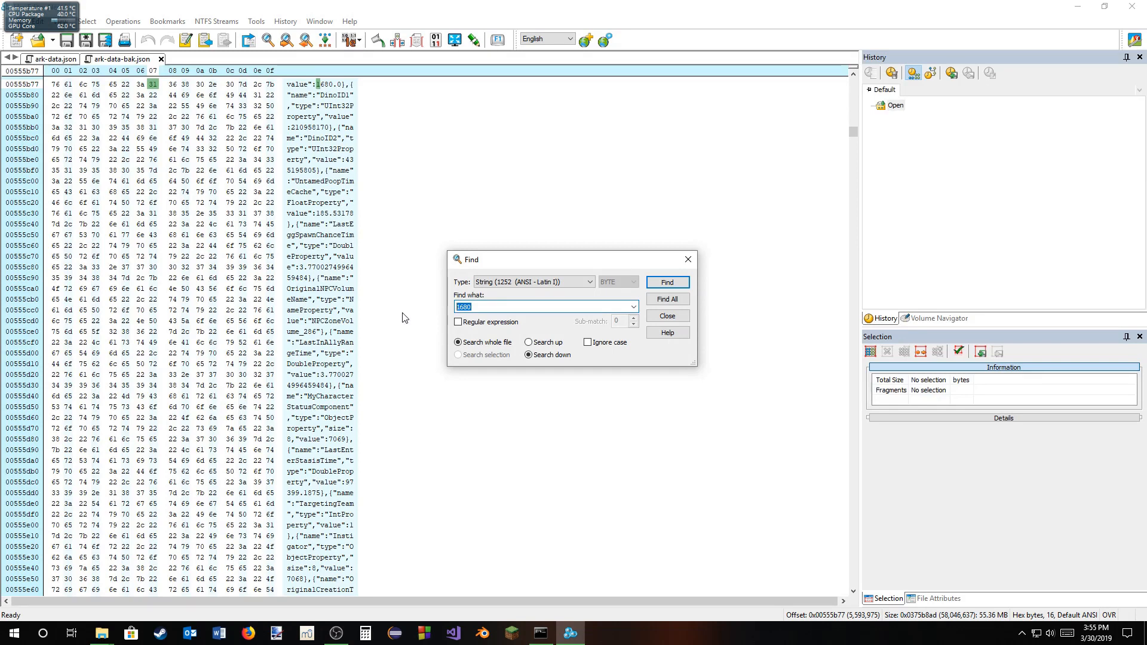
text(temp)
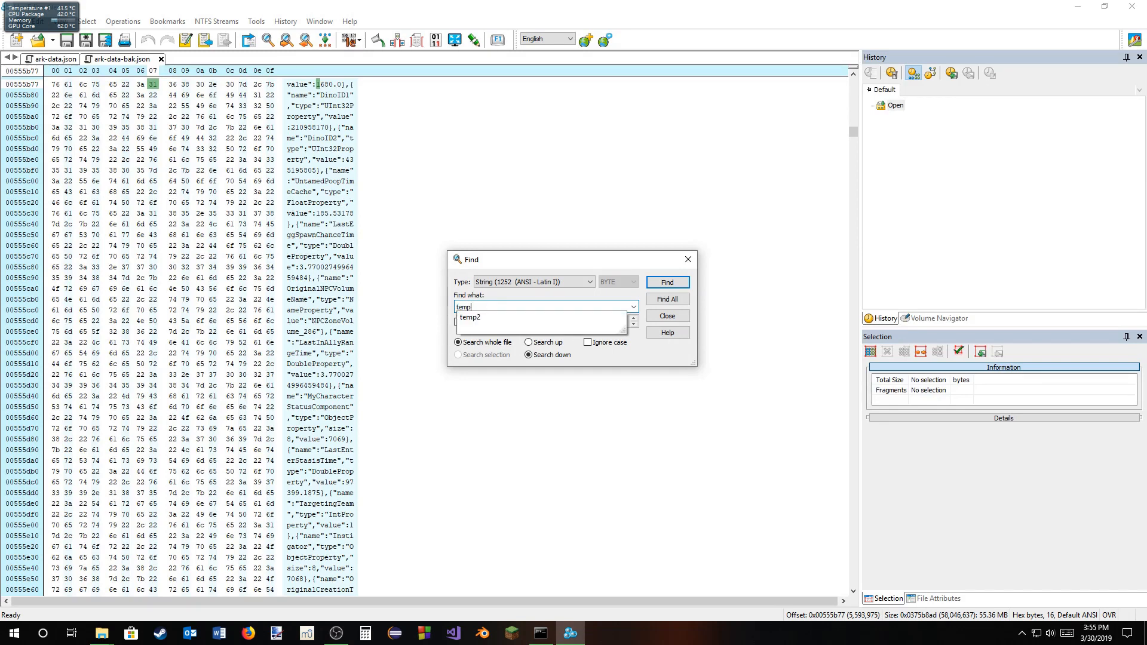
text(2)
key(Return)
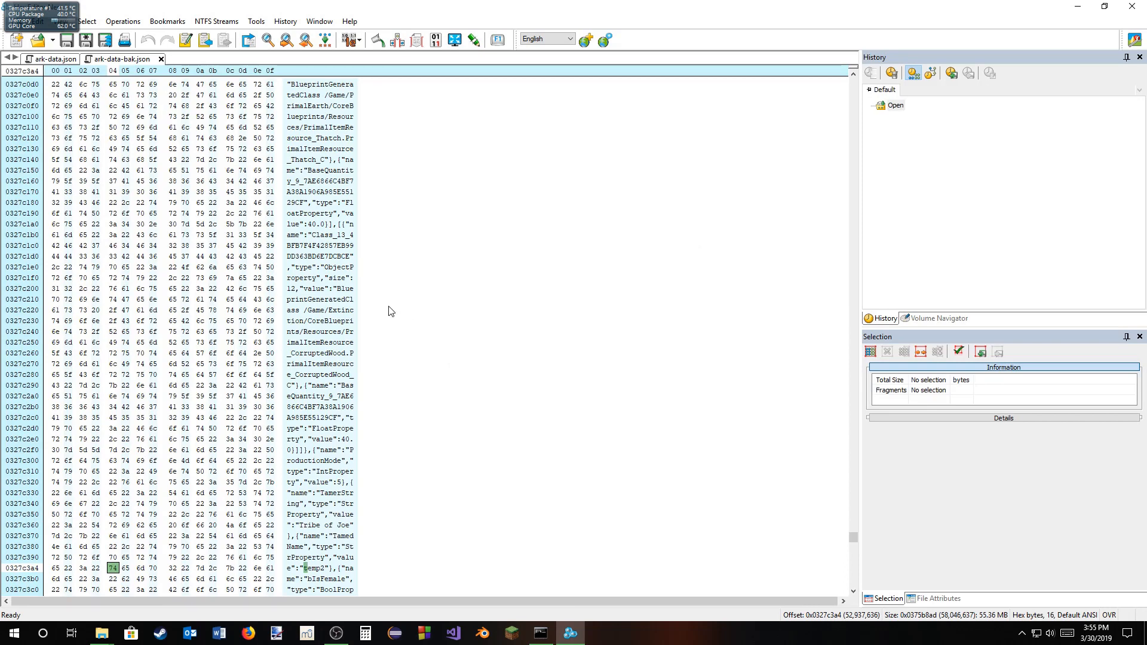
Step: Search onward from temp2's name for NextAllowedMatingTime
key(ctrl+f)
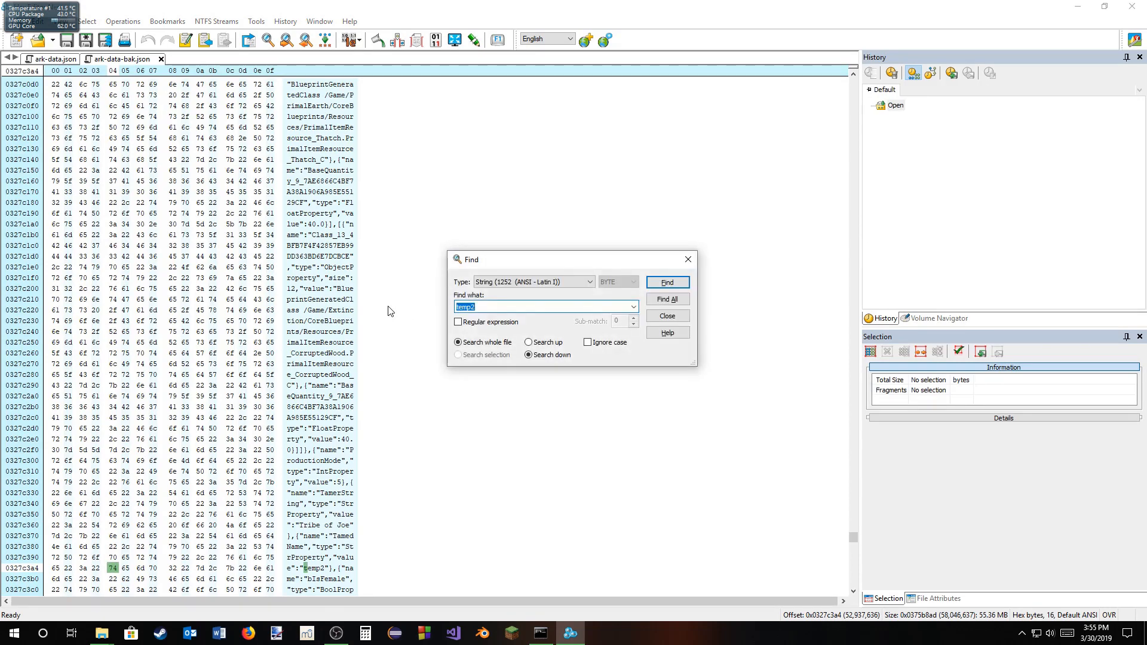
text(m)
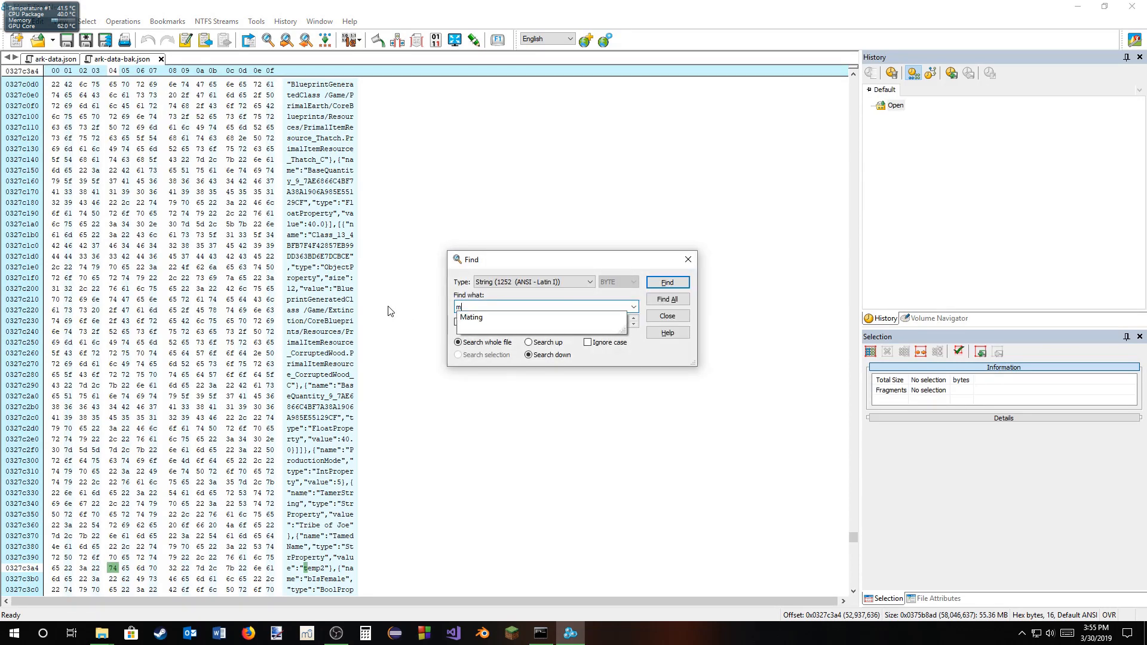
key(BackSpace)
text(Ne)
key(Down)
key(Return)
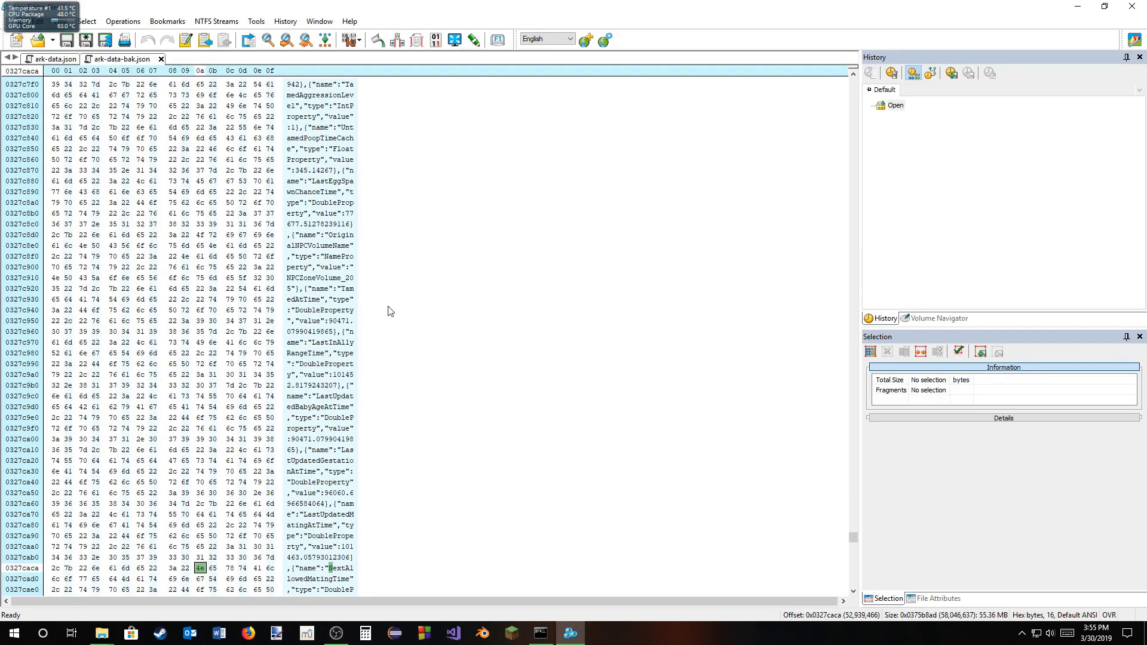
Step: Delete the first five digits of temp2's NextAllowedMatingTime value so that its whole-number part is 2
scroll(368, 450, down, 2)
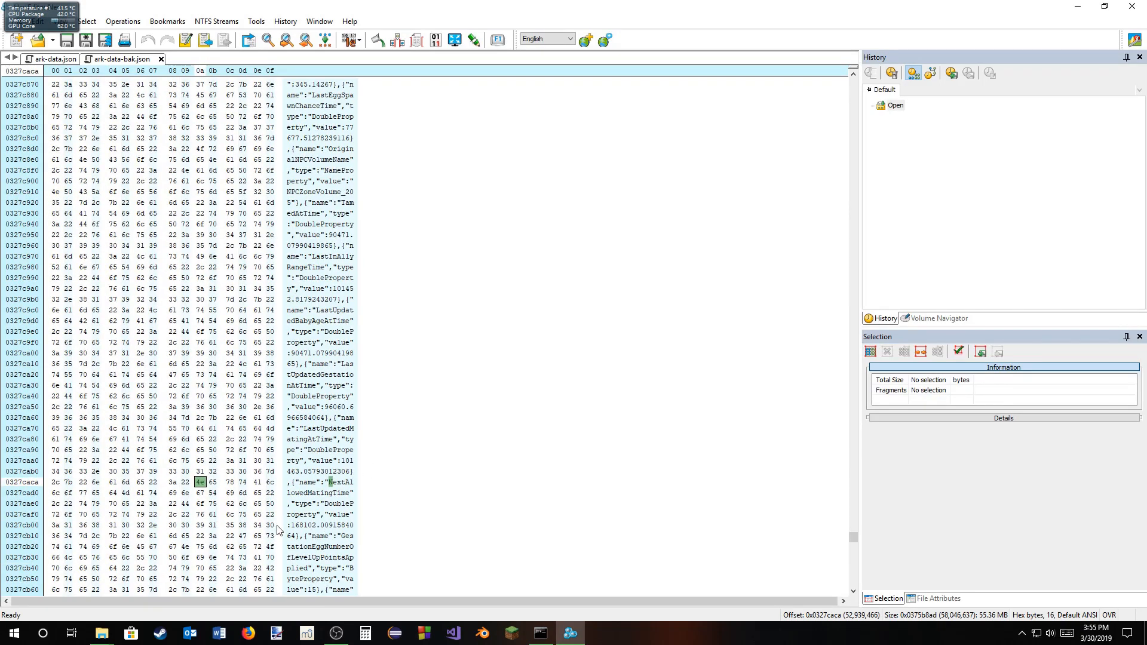
click(294, 526)
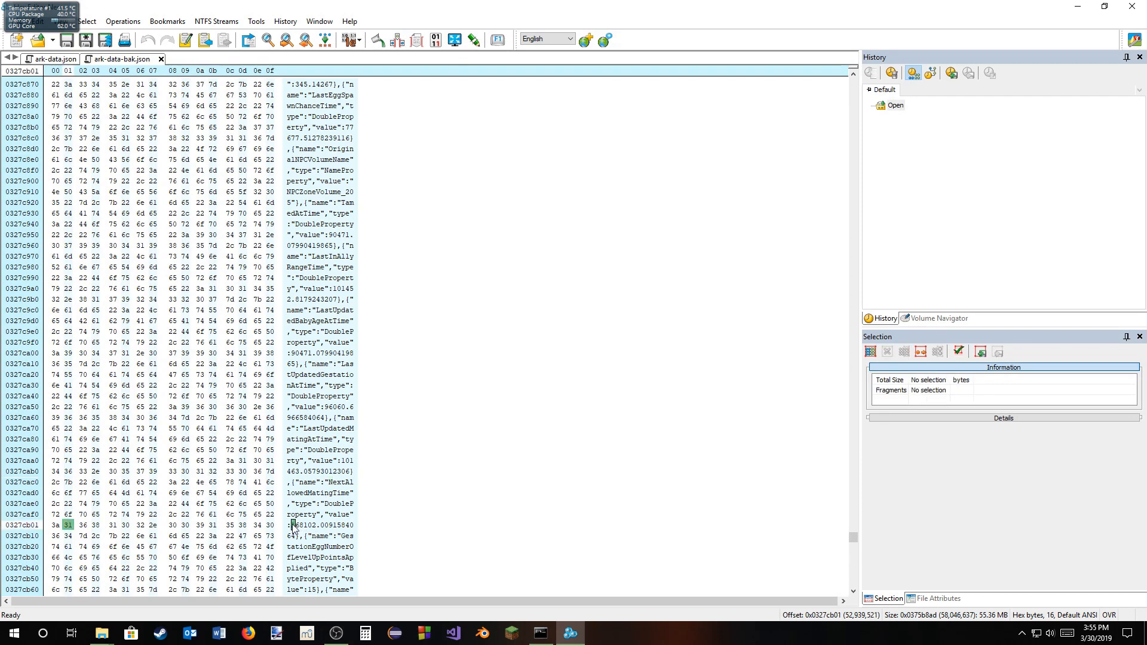
key(Delete)
key(Delete)
key(Delete)
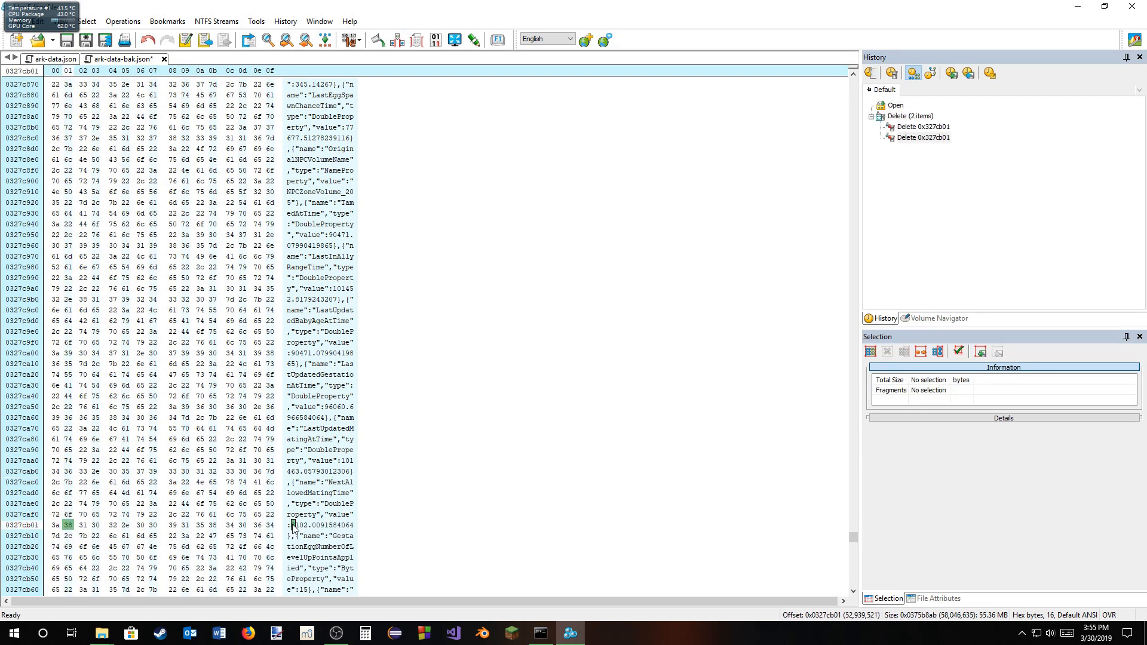
key(Delete)
key(Delete)
Step: Overwrite five decimals with zeros to make temp2's NextAllowedMatingTime 2.0000000064, and save ark-data-bak.json
key(Right)
key(Right)
key(Right)
key(Right)
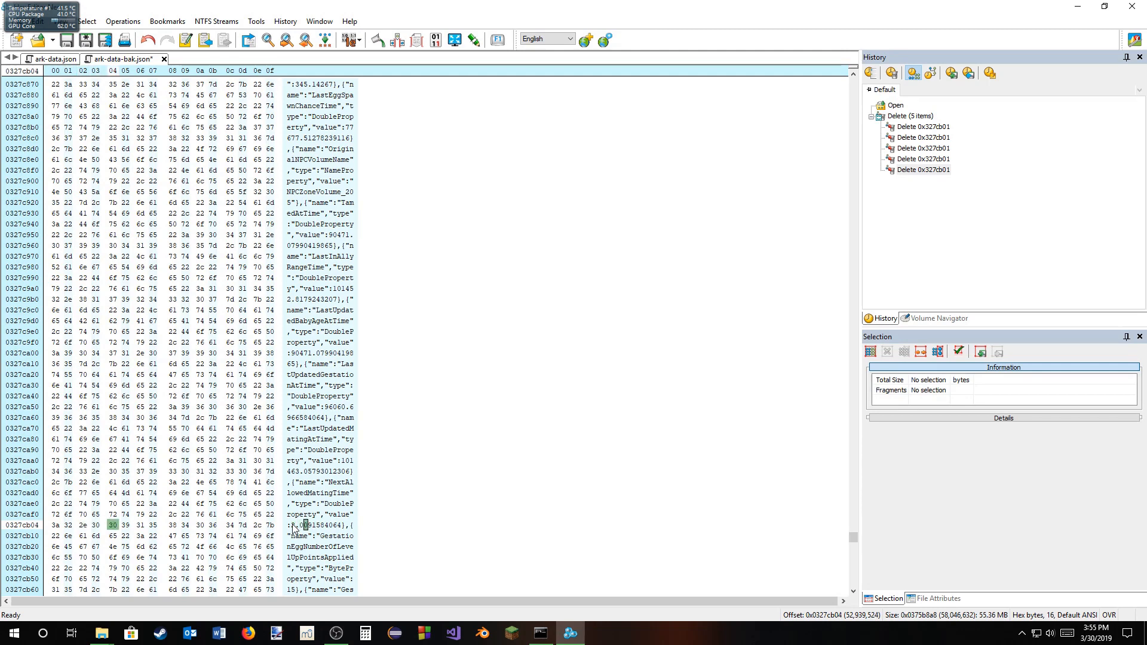
text(000000)
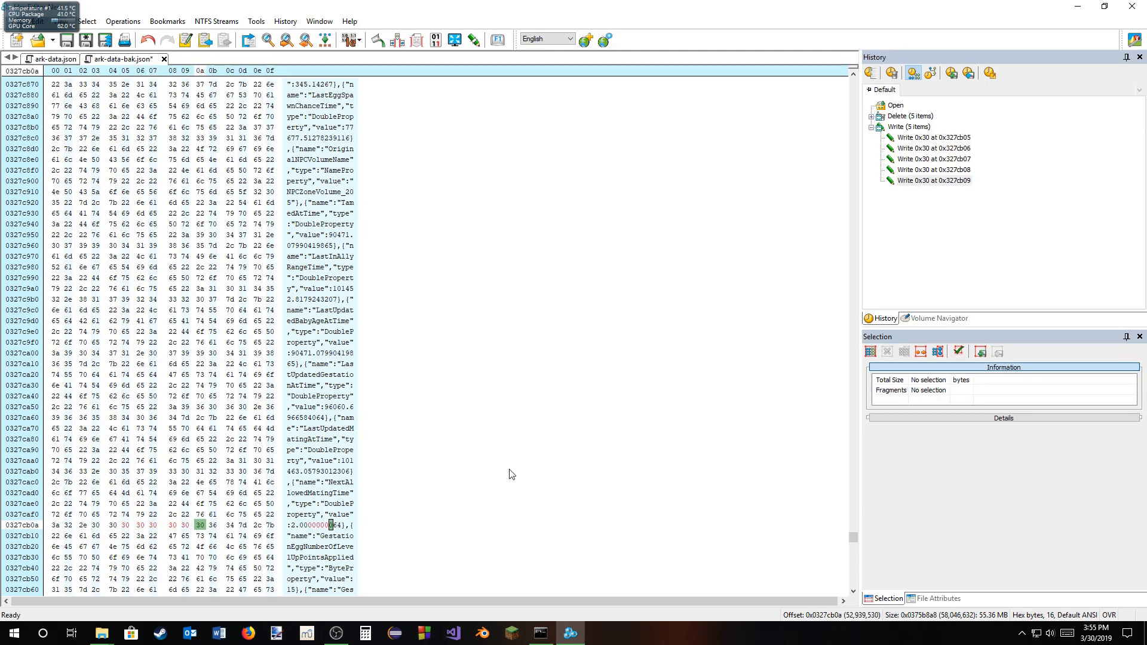
key(ctrl+s)
click(624, 347)
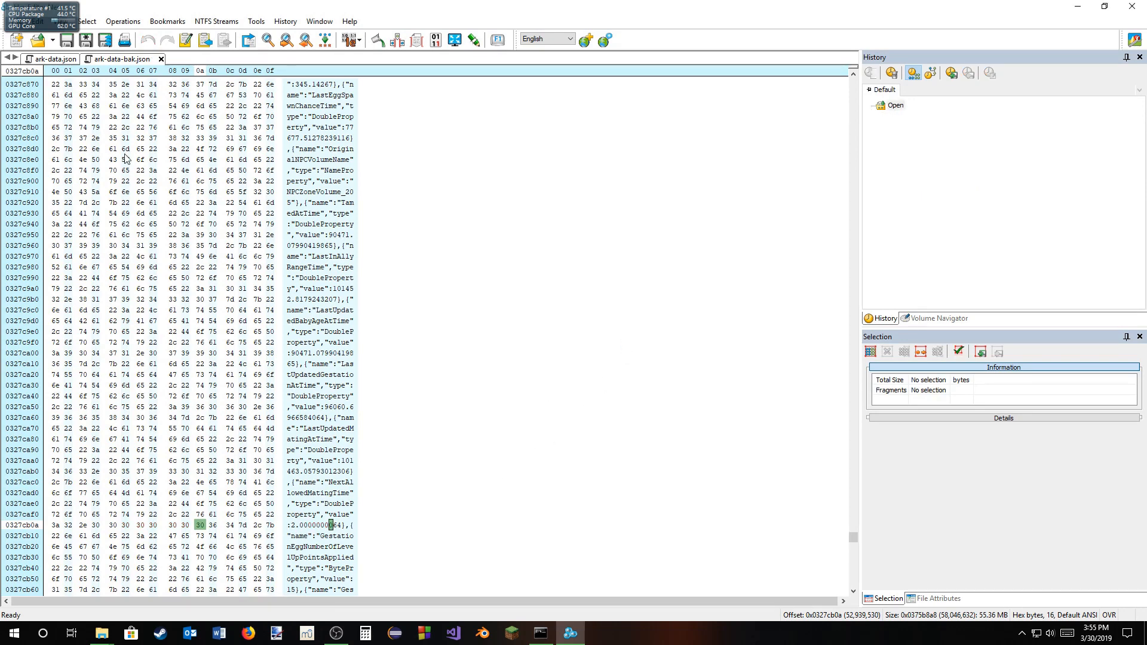
Step: Compare the edited NextAllowedMatingTime in ark-data.json with the one in ark-data-bak.json, and close Hex Editor Neo
click(57, 60)
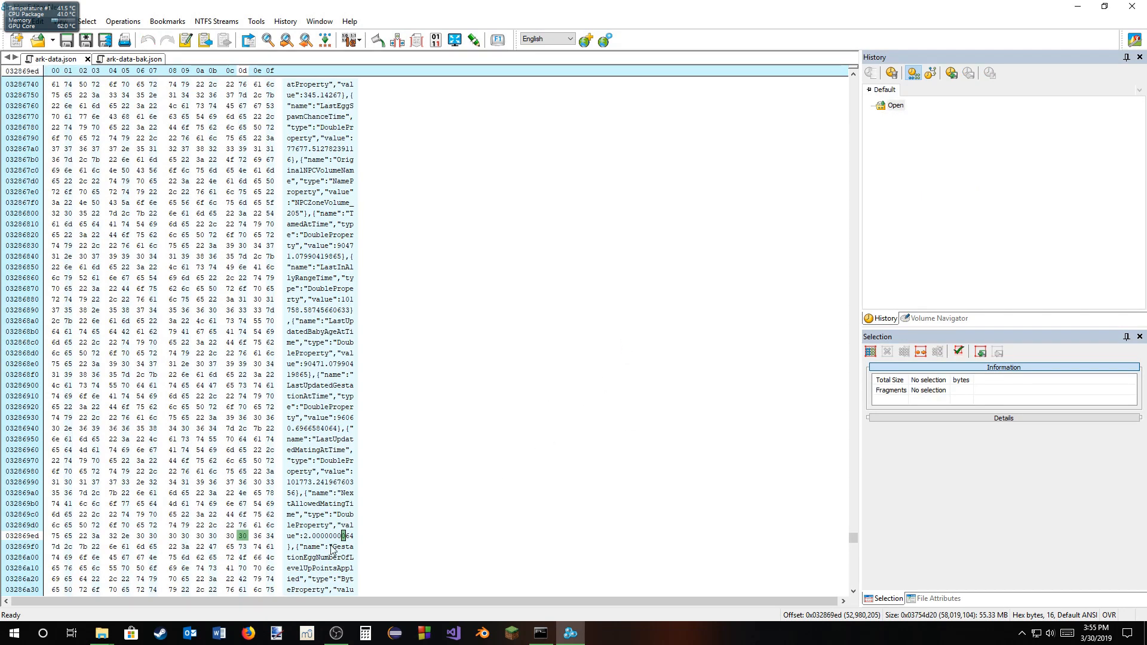
click(130, 59)
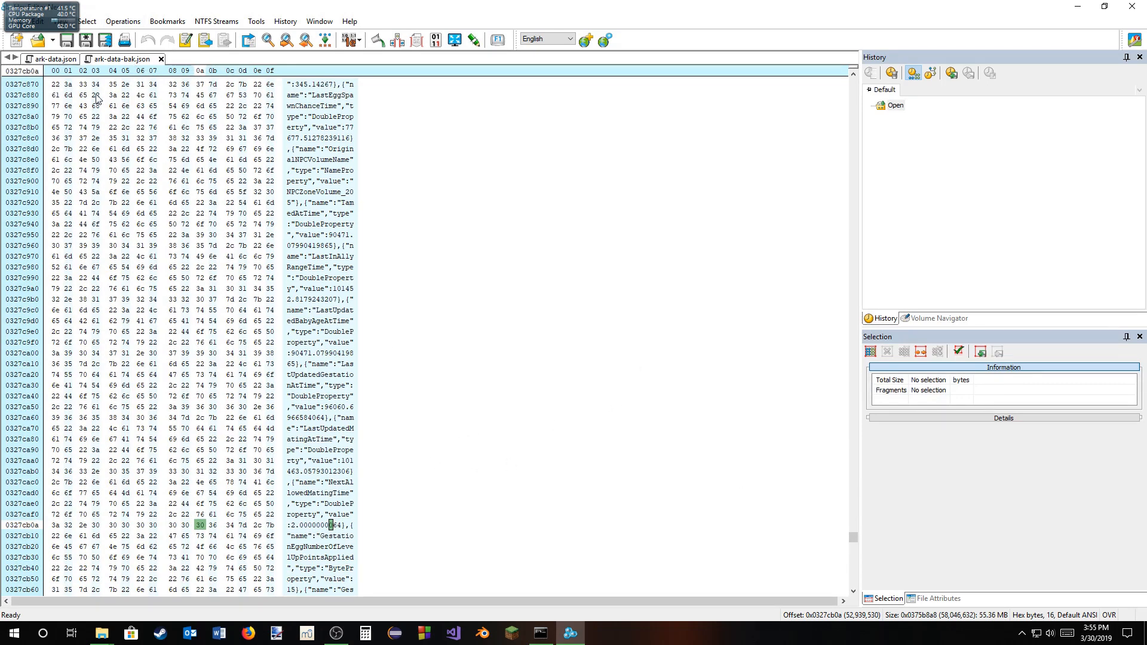
click(1133, 6)
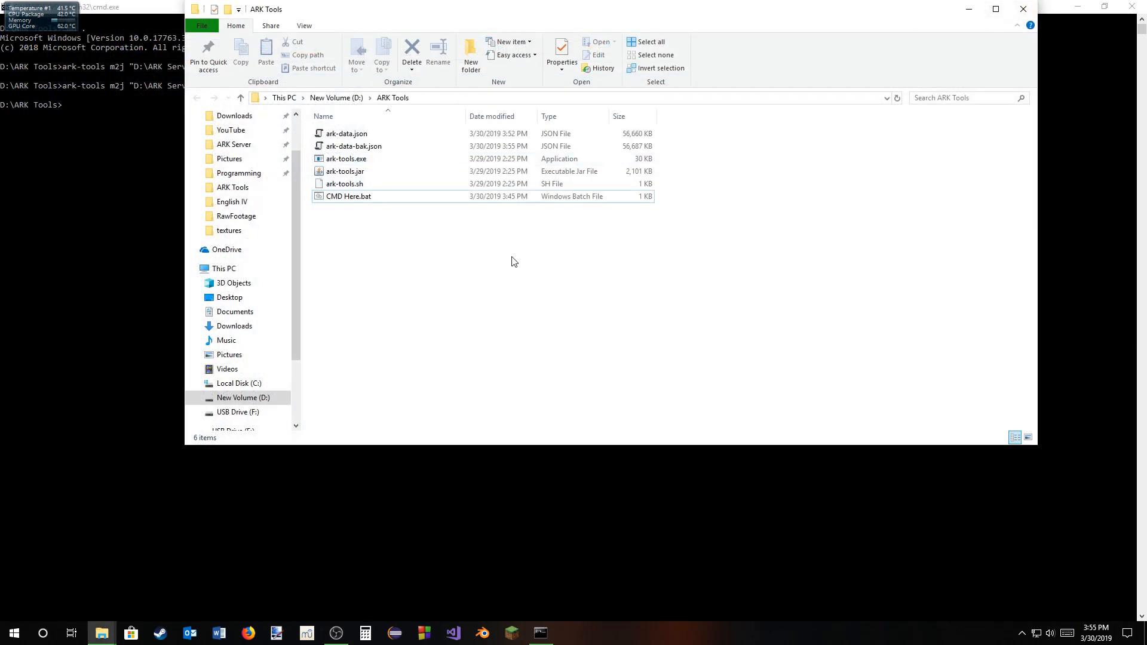
Step: Switch to the command prompt and convert the savegame back with ark-tools j2m ark-data.json Extinction.ark
click(99, 359)
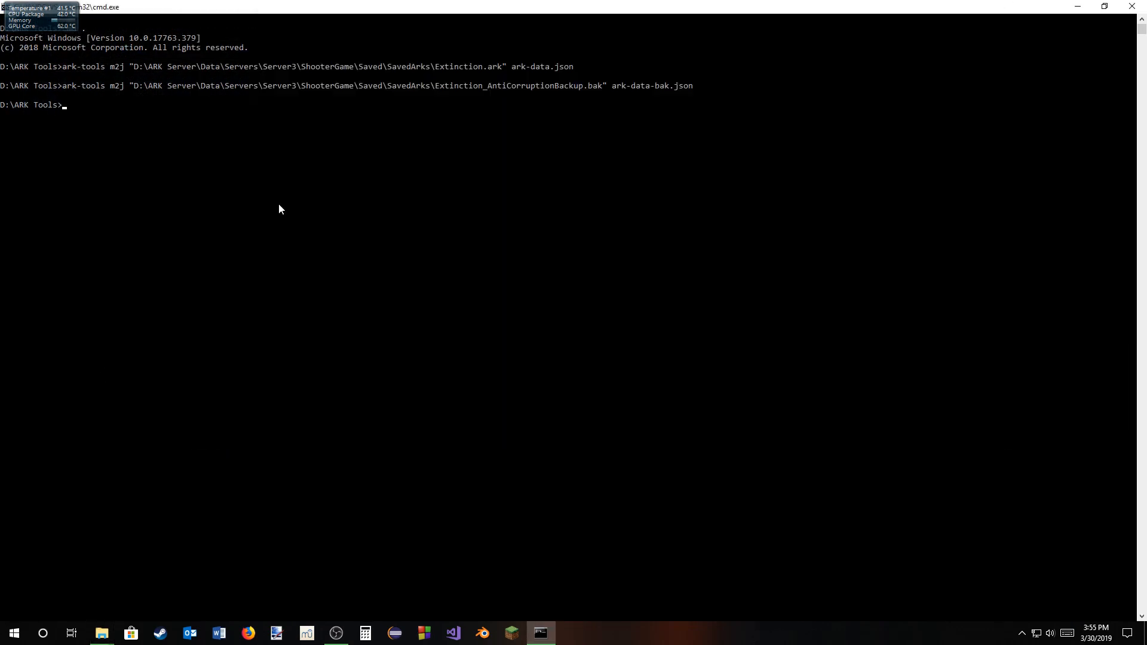
text(ark-tools j2m ark-data.json Extinction)
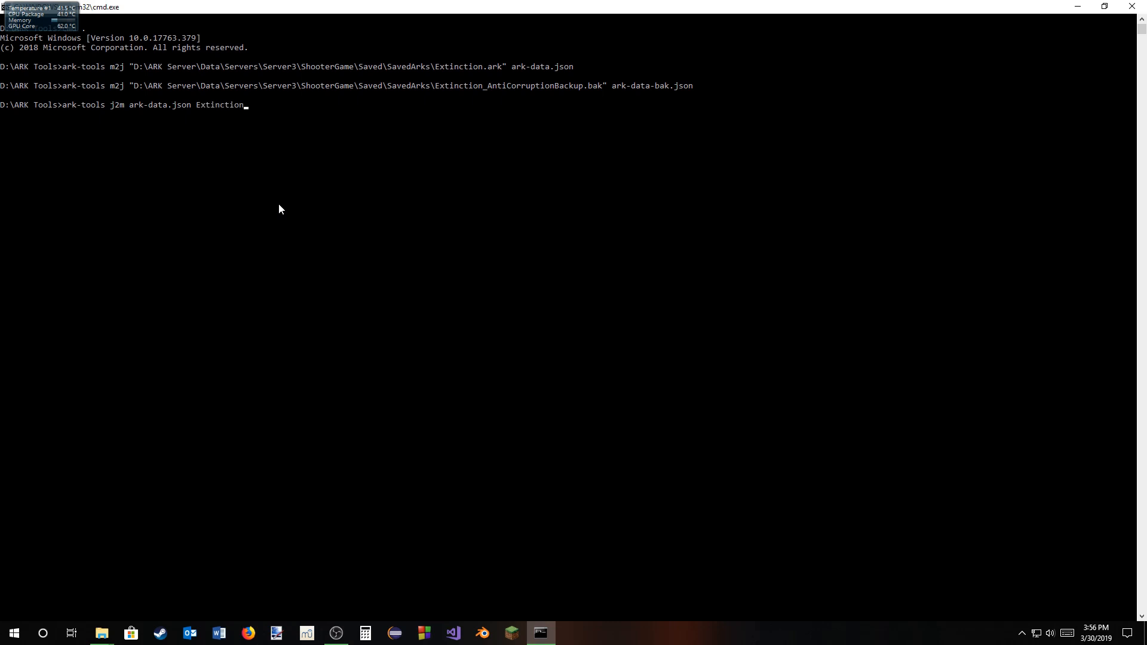
text(.ark)
key(Return)
Step: Convert the backup back by running ark-tools j2m with ark-data-bak.json as source and Extinction_AntiCorruptionBackup.bak as output
key(Up)
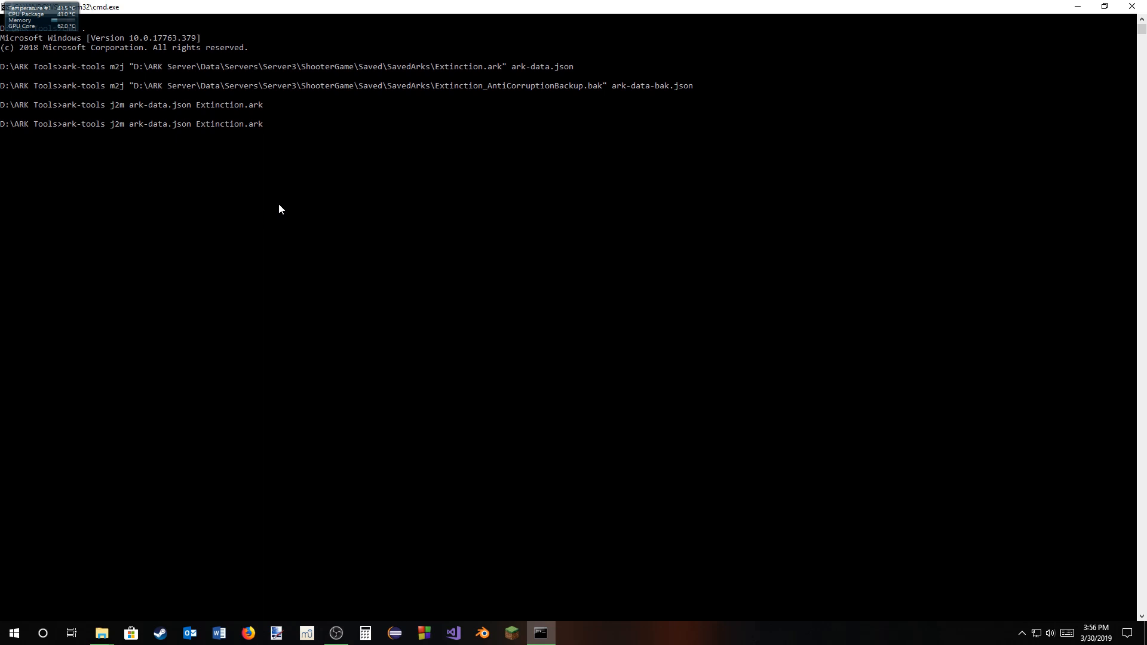
text(-bak.json Extinction_AntiCorruption)
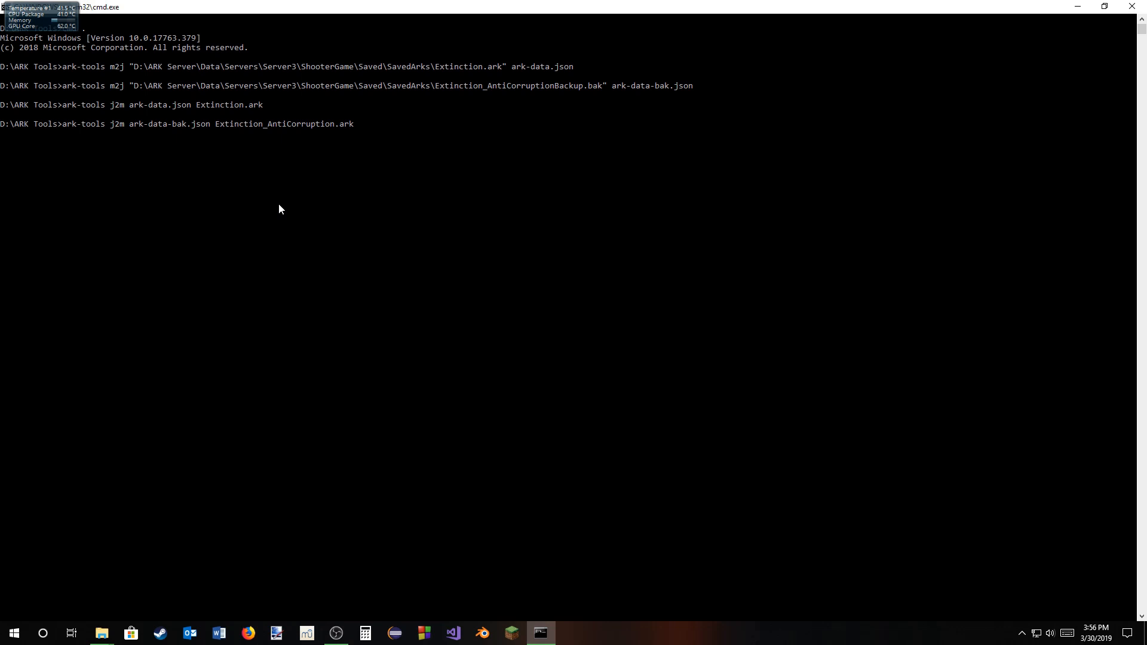
text(Backup)
key(End)
key(BackSpace)
key(BackSpace)
key(BackSpace)
text(bak)
key(Return)
Step: Exit the command prompt, check the rebuilt files in the ARK Tools folder, and select Extinction_AntiCorruptionBackup.bak
text(exit)
key(Return)
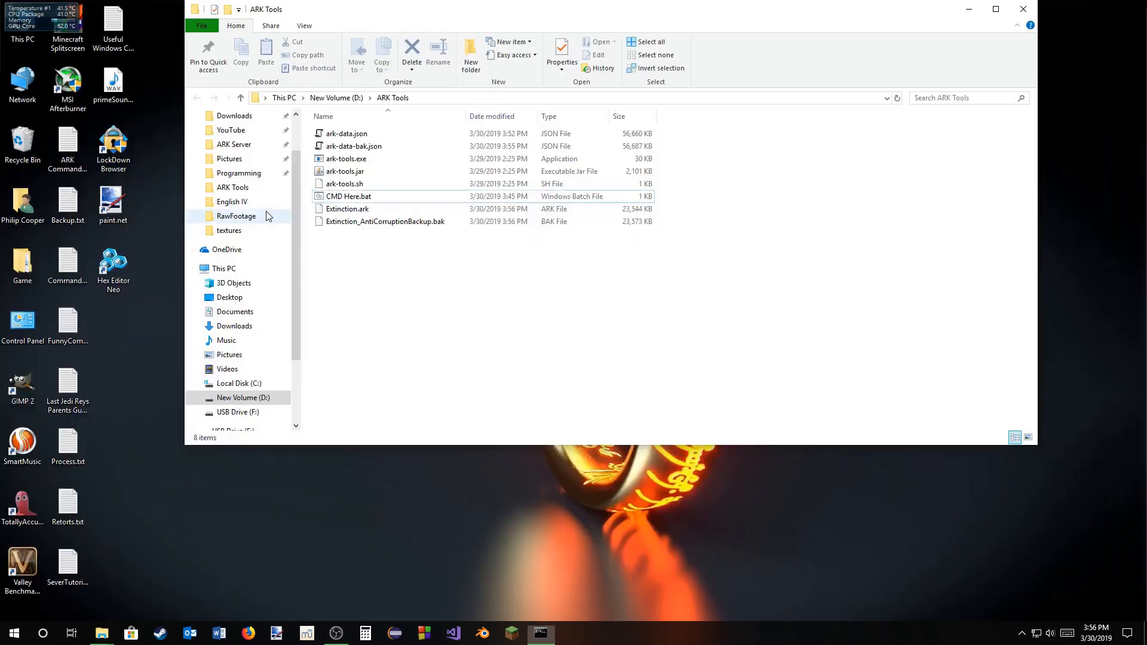
drag(379, 228, 381, 218)
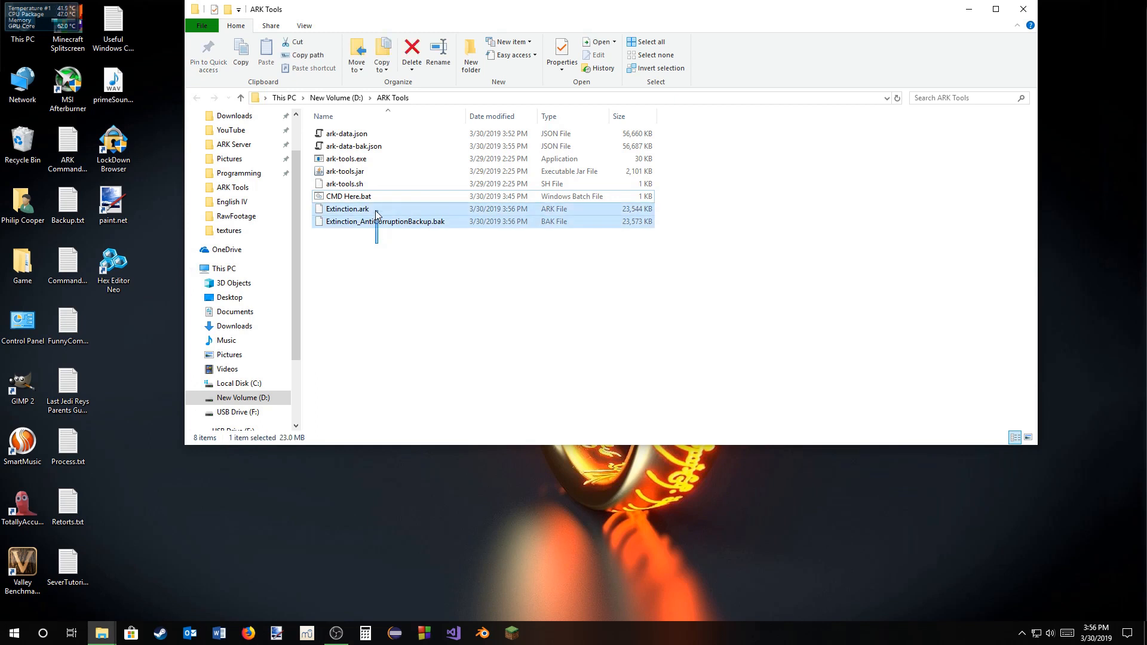
click(442, 274)
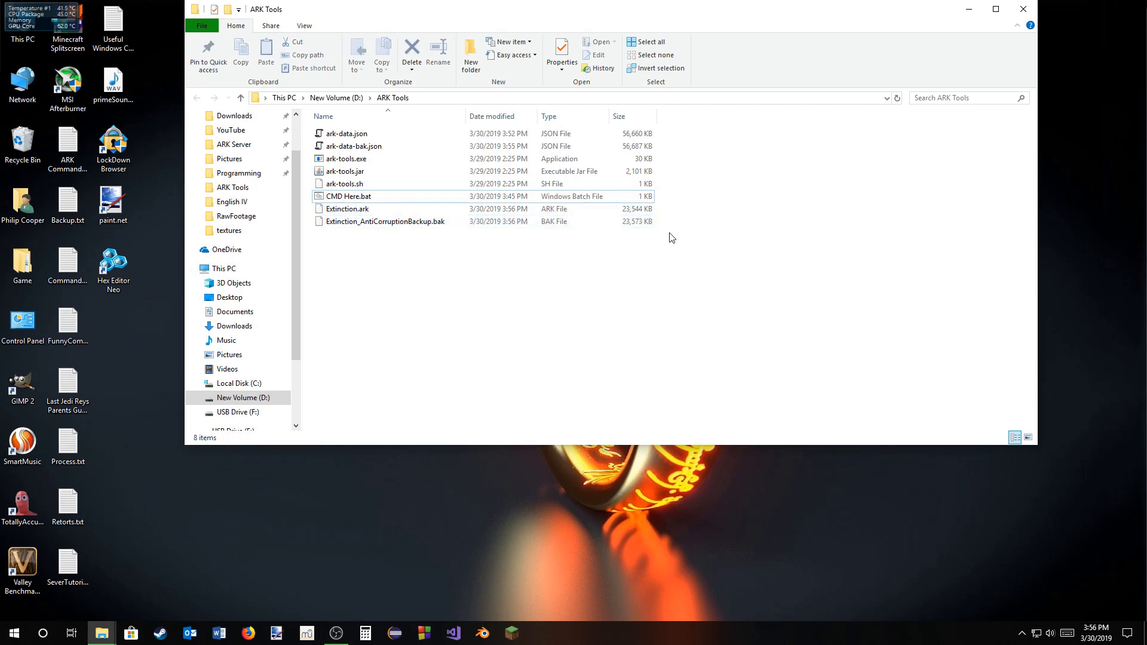
click(497, 219)
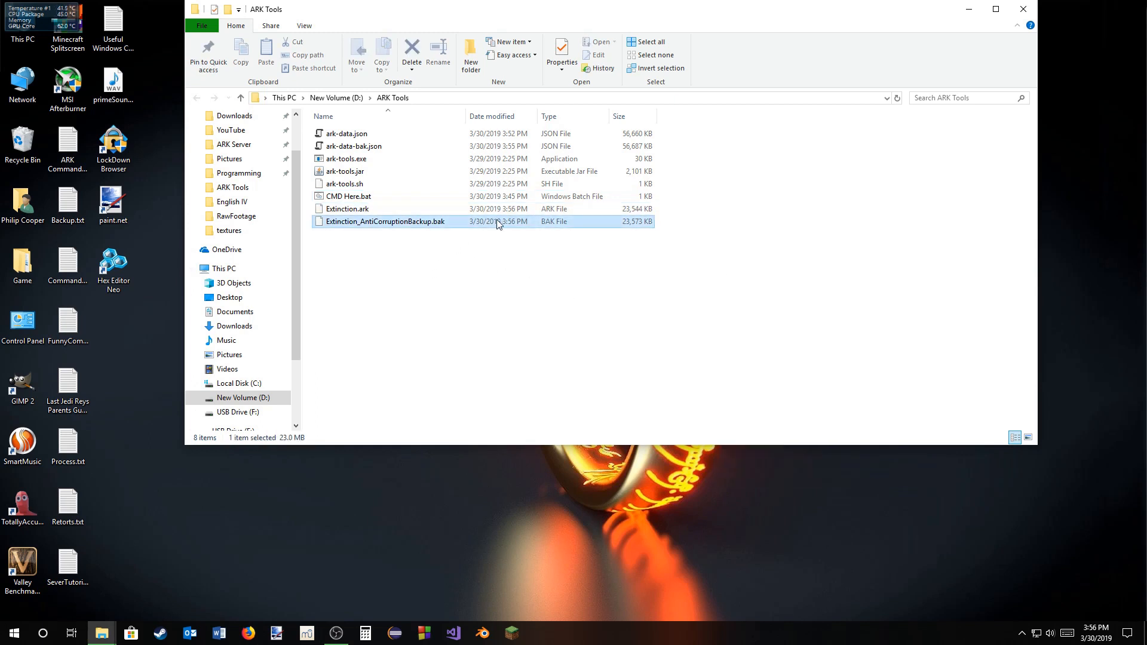
Step: Copy the rebuilt Extinction.ark and Extinction_AntiCorruptionBackup.bak from the ARK Tools folder
click(500, 289)
drag(488, 246, 479, 211)
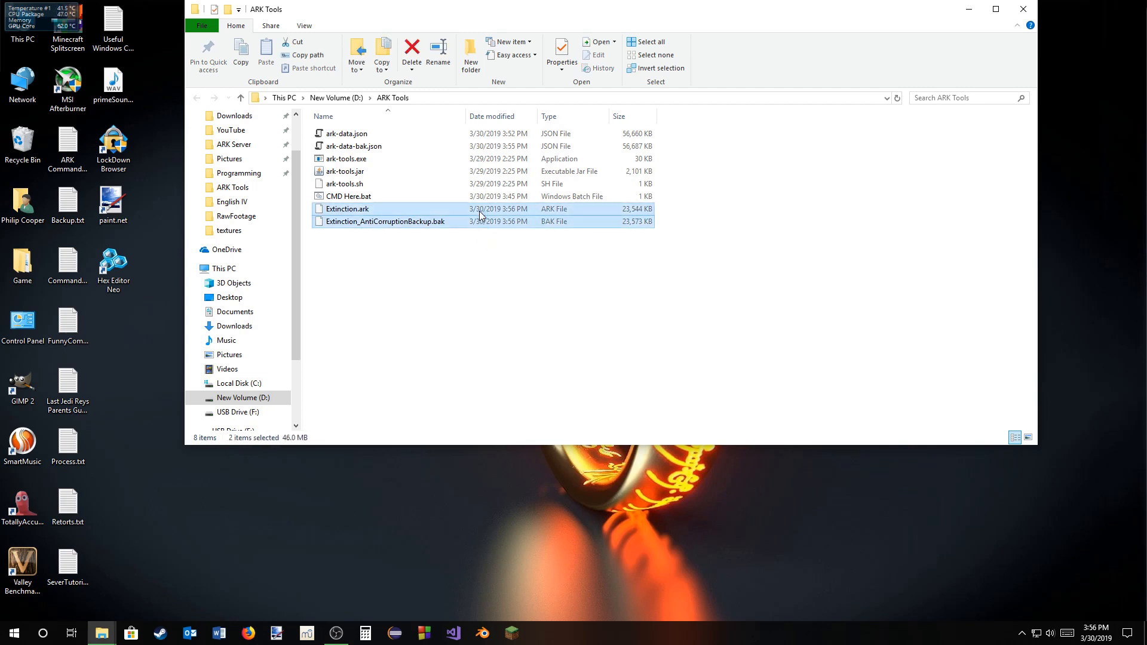
right_click(479, 210)
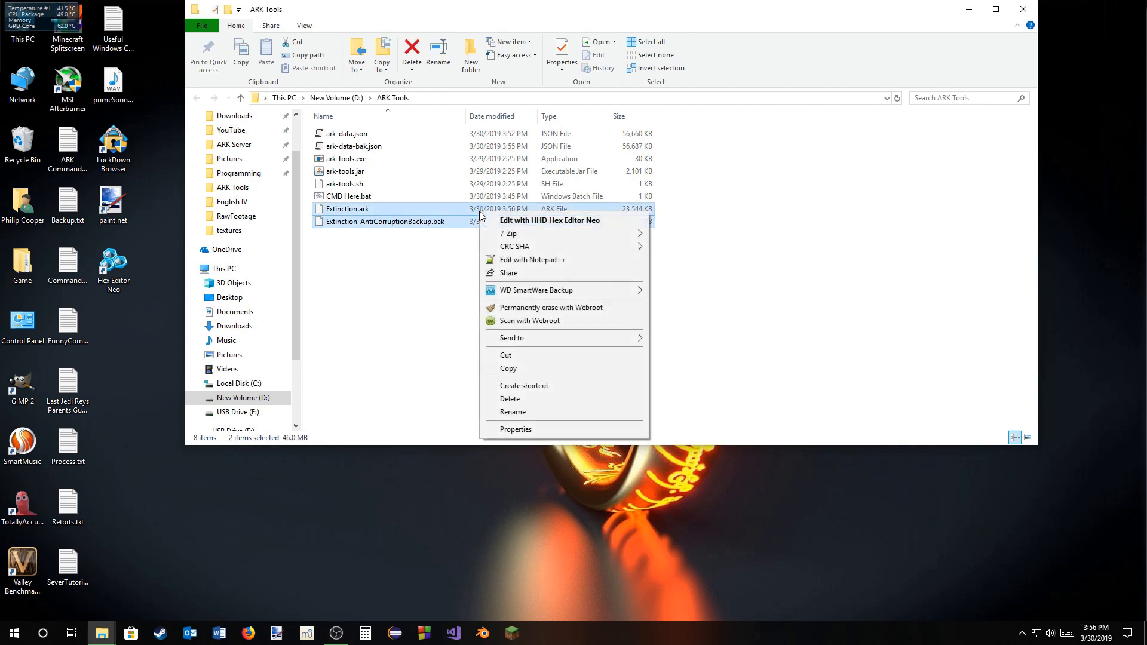
click(525, 367)
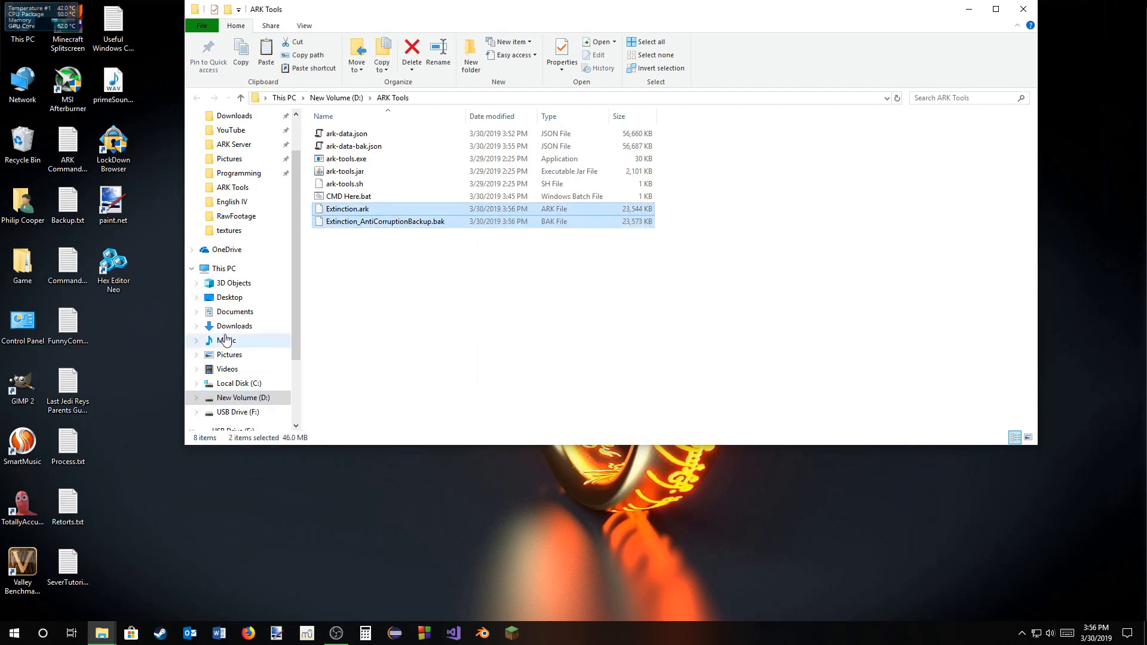
Step: Paste both rebuilt save files into the server's SavedArks folder, replacing the existing files, and minimize both folder windows
mouse_move(111, 631)
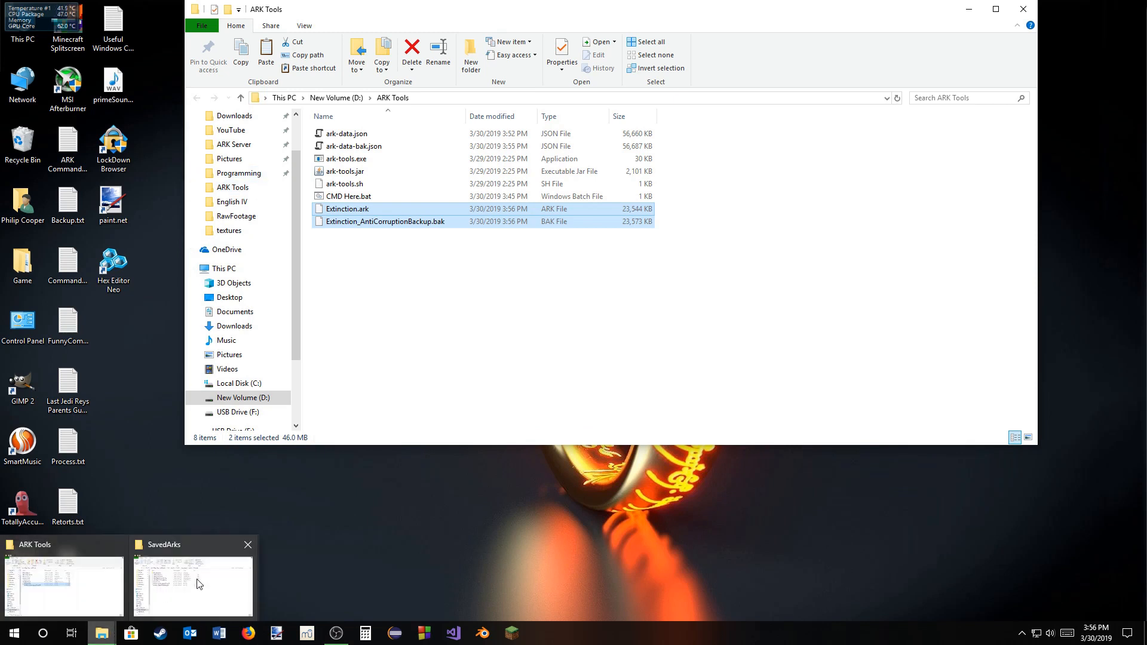
click(200, 583)
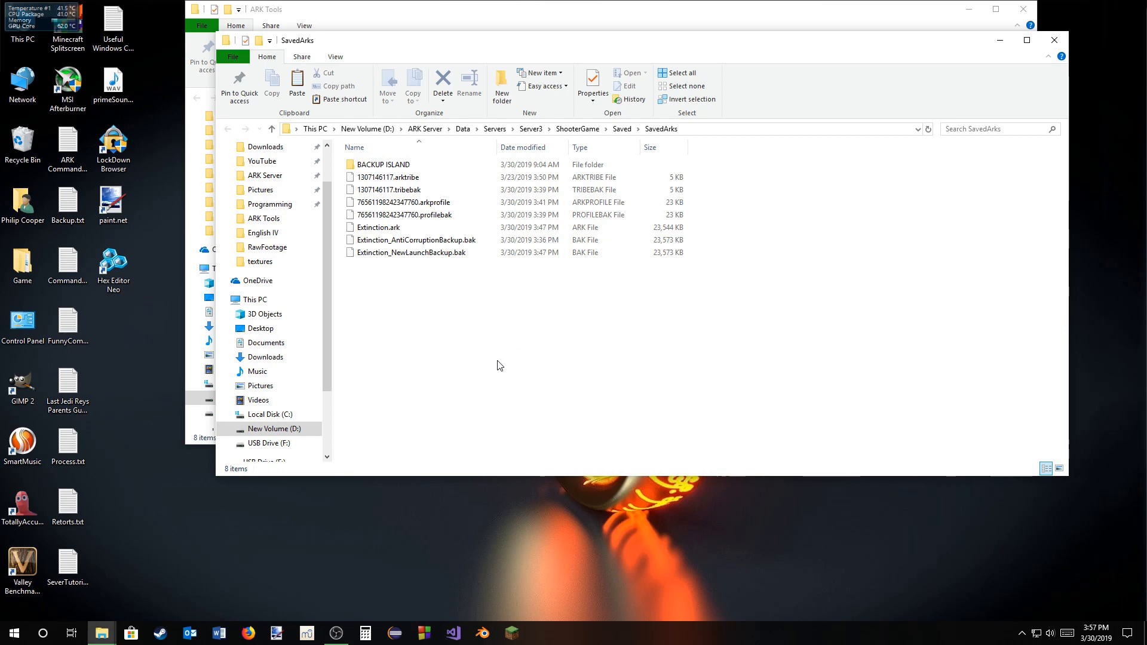
right_click(534, 388)
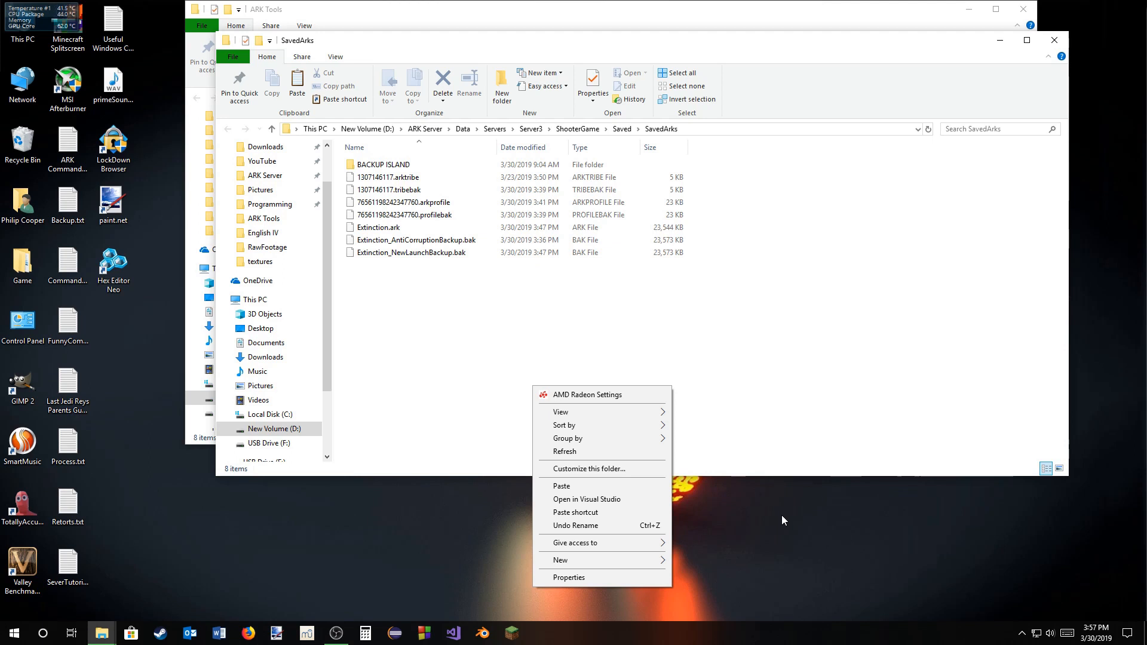
click(622, 486)
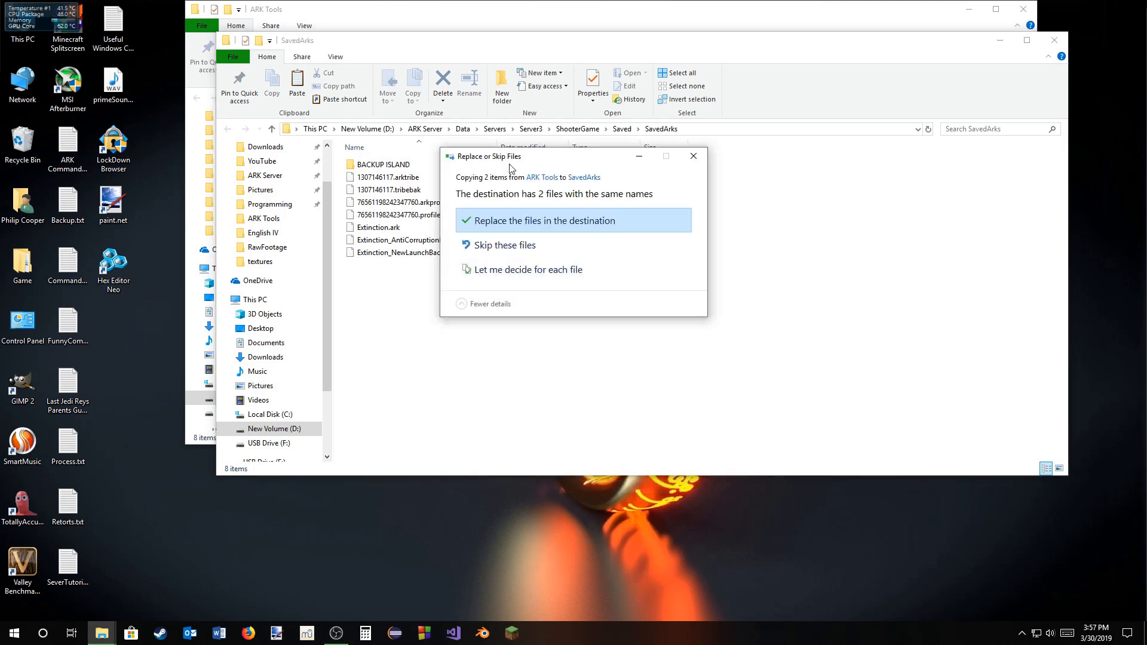
click(539, 227)
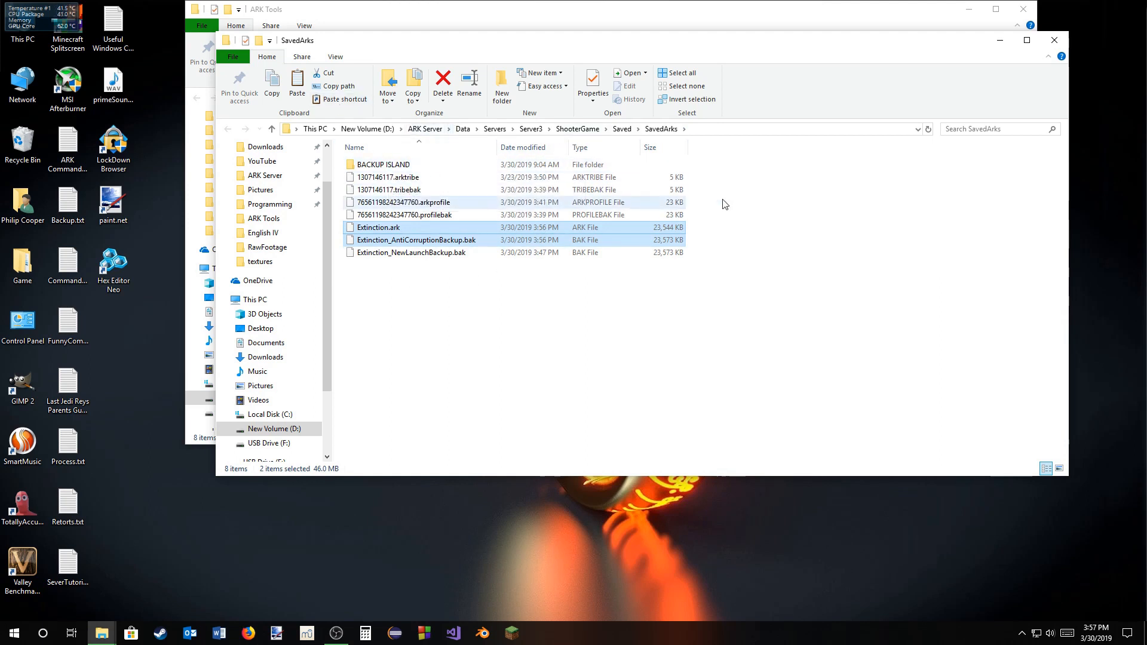
click(1000, 41)
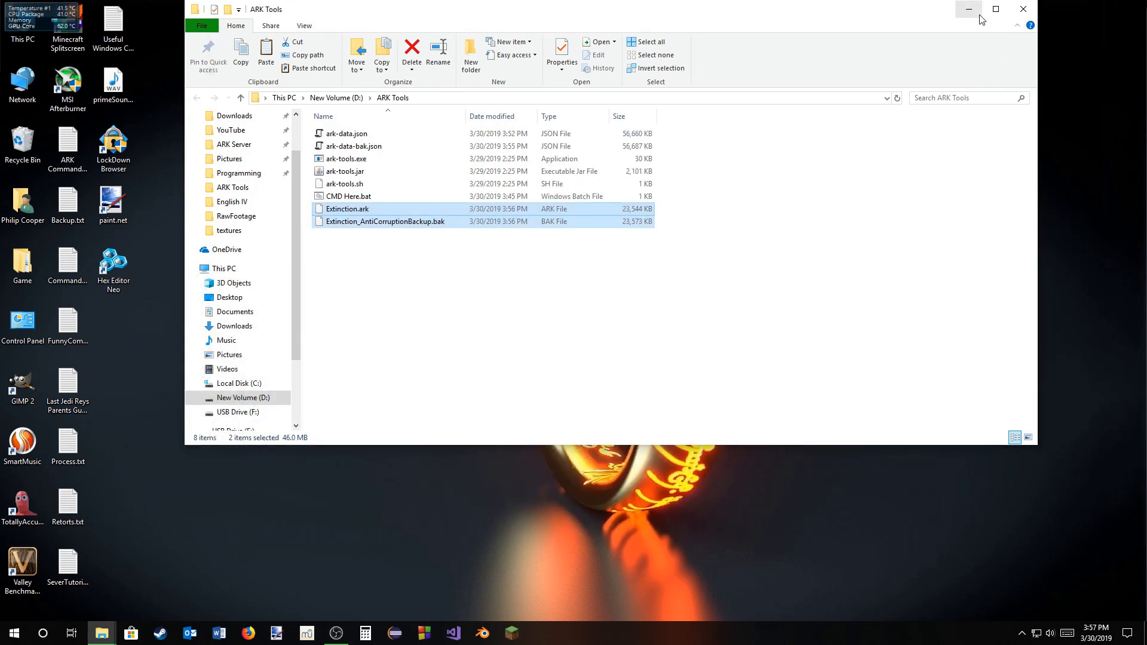
click(978, 13)
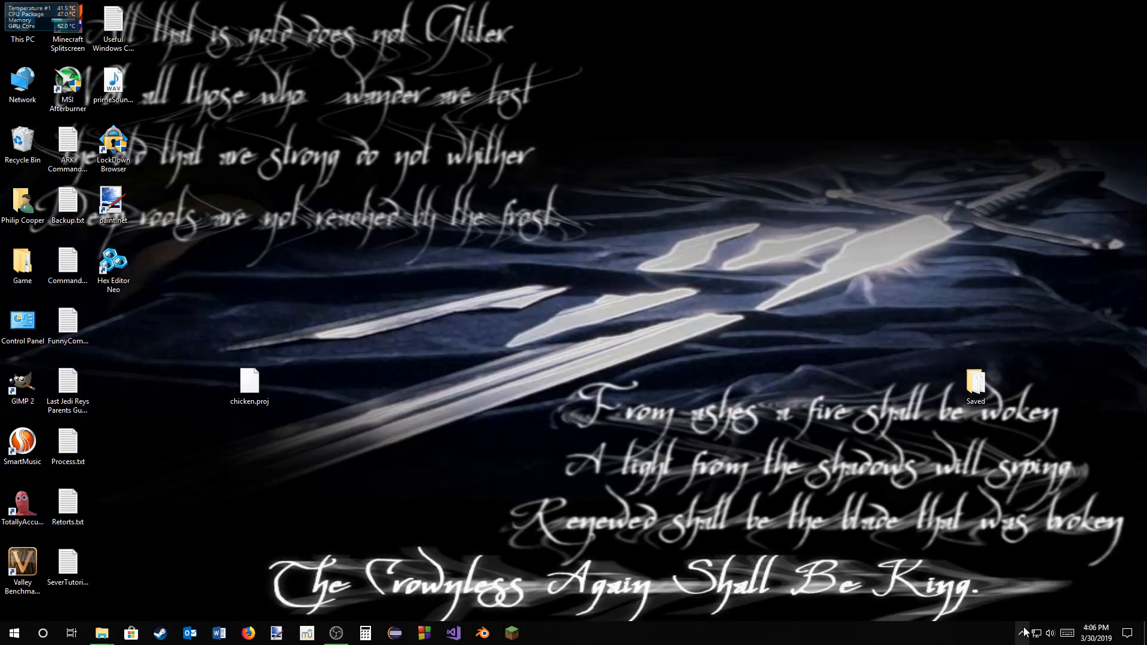
Step: Launch ARK: Survival Evolved through Steam
click(1022, 634)
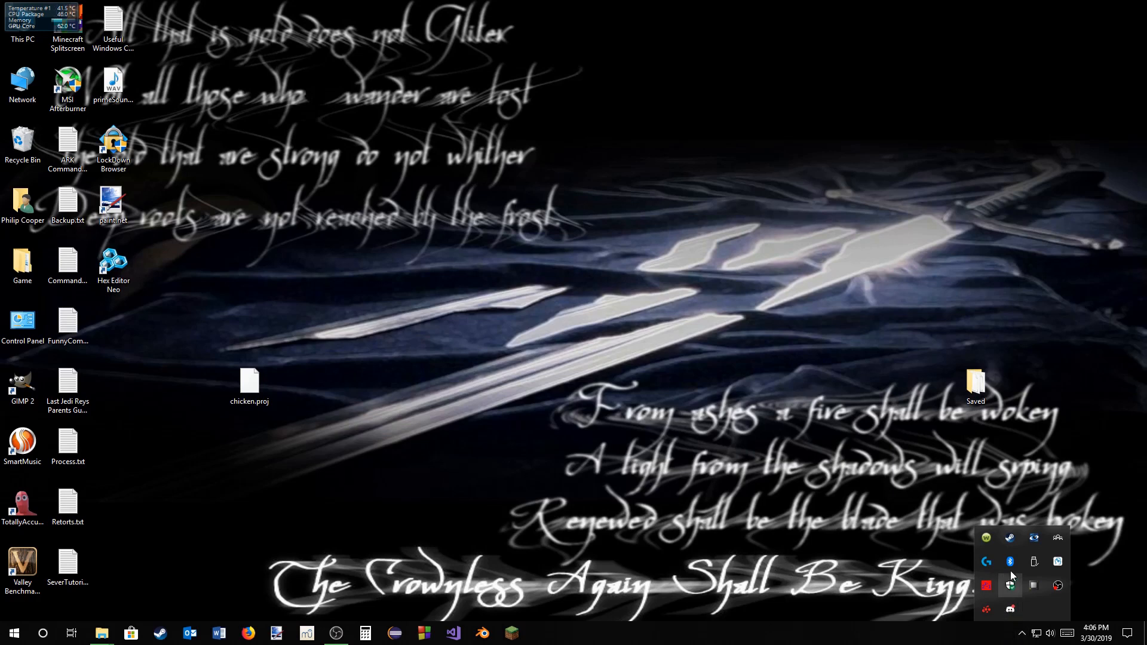
right_click(1010, 538)
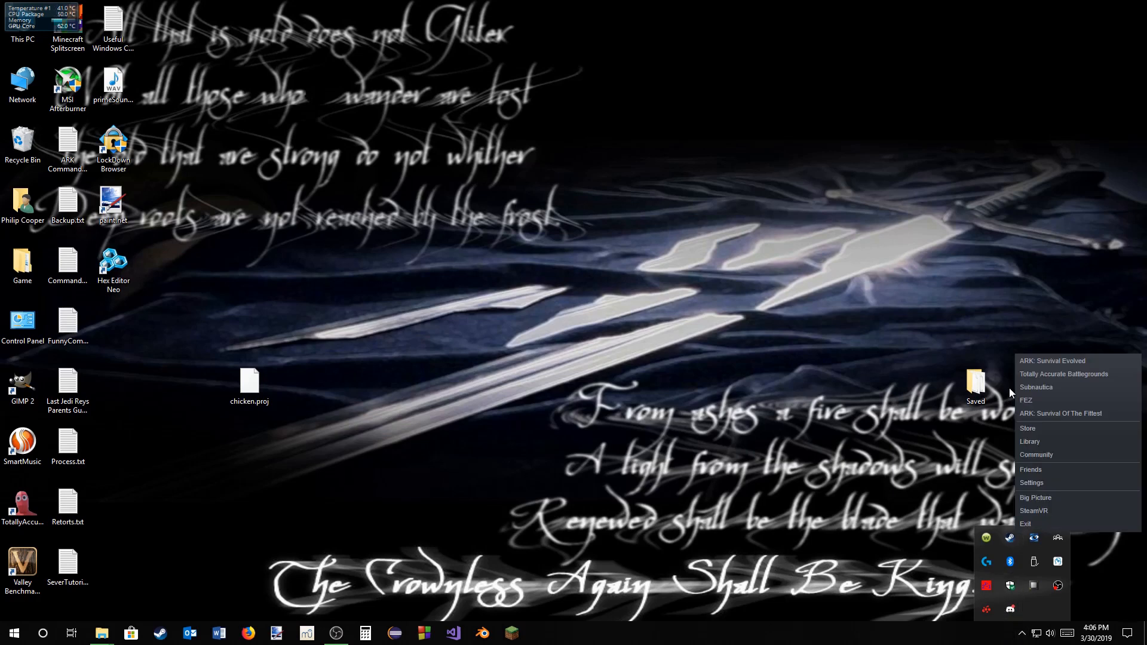
click(1053, 360)
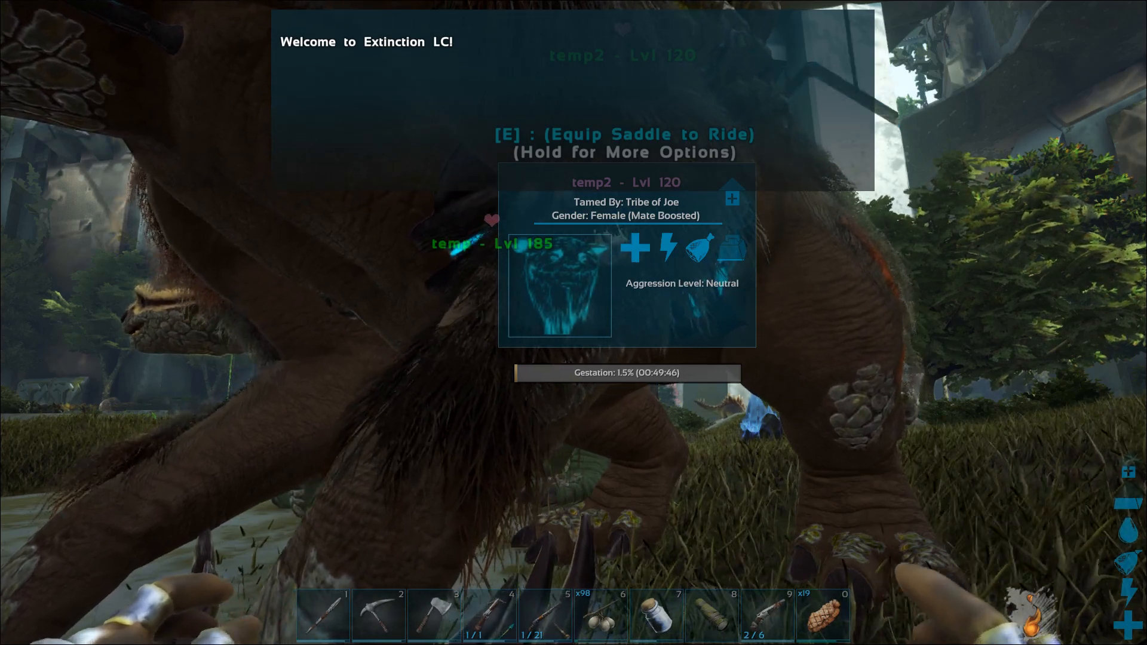
Step: Walk around temp and temp2 in the game and inspect temp2's mating and gestation status
key(w)
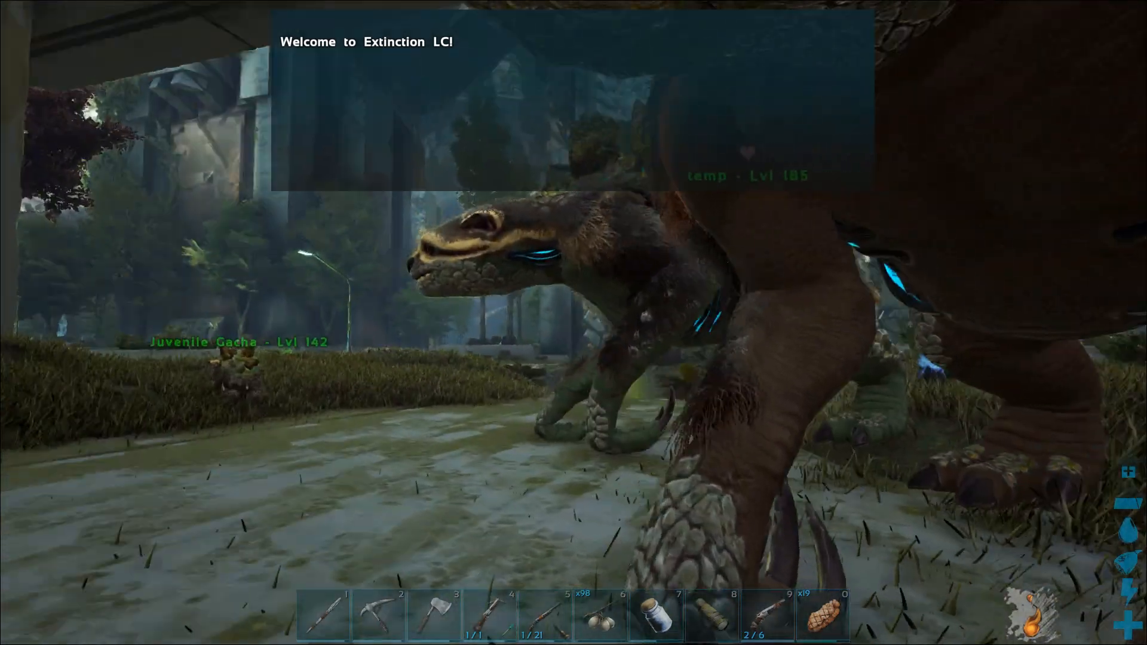
key(w)
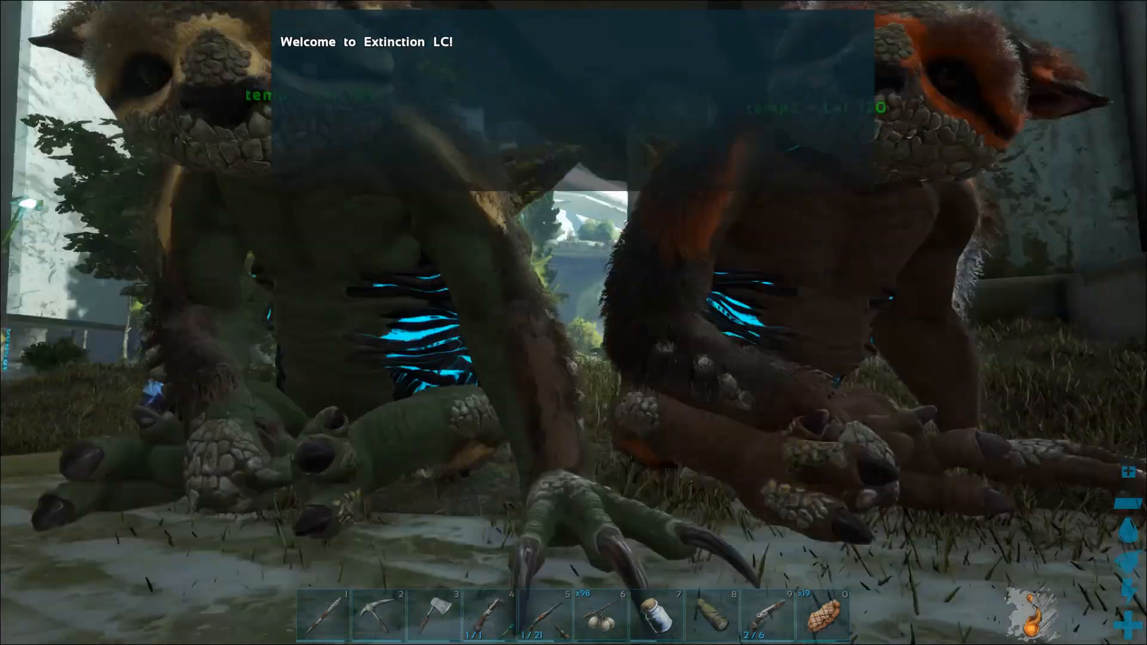
key(s)
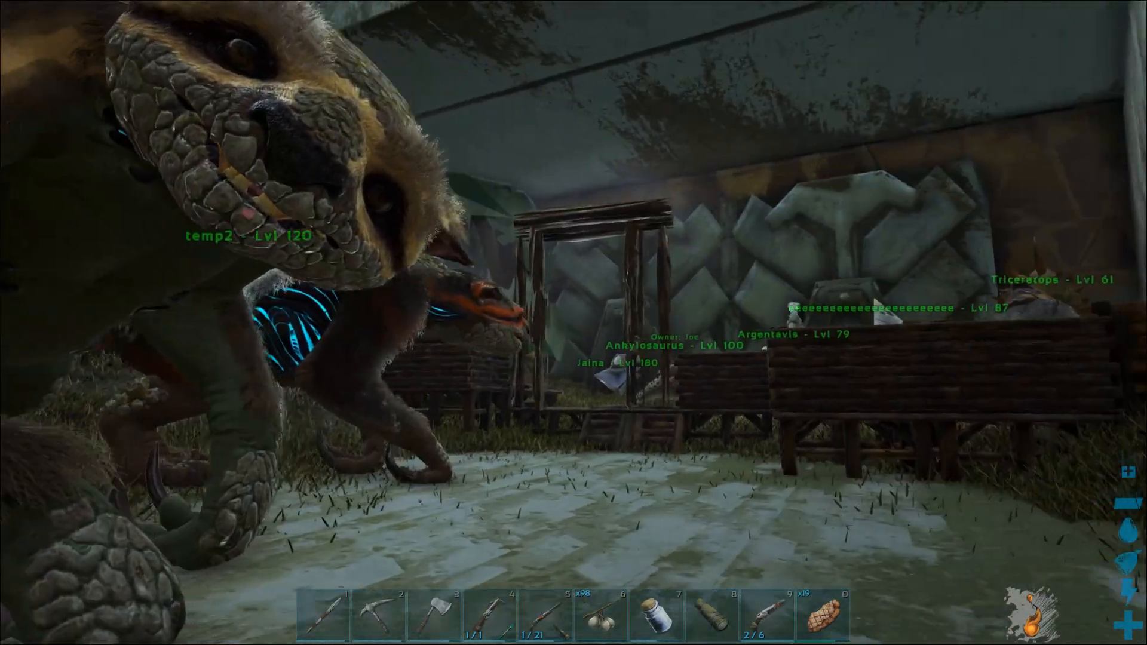
key(w)
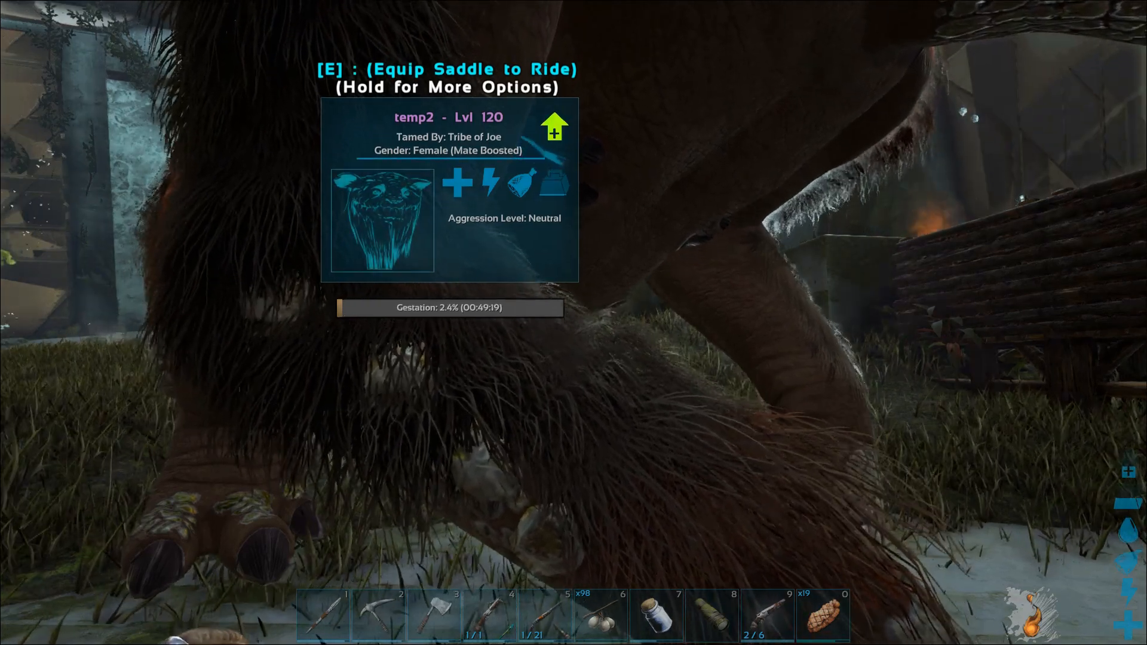
key(w)
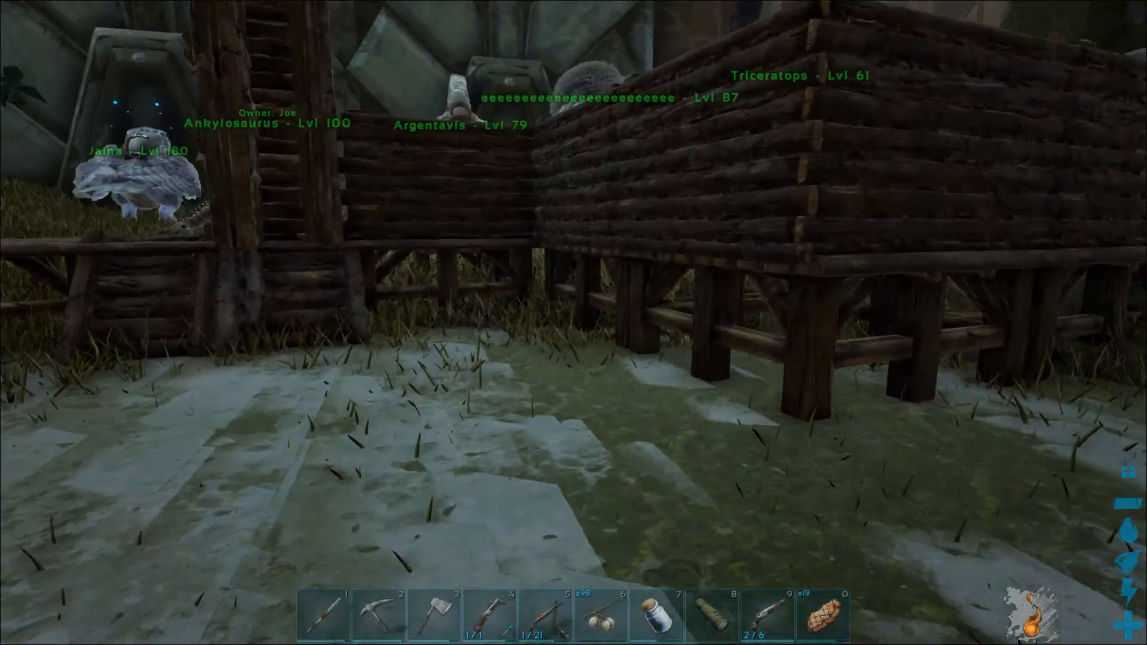
key(w)
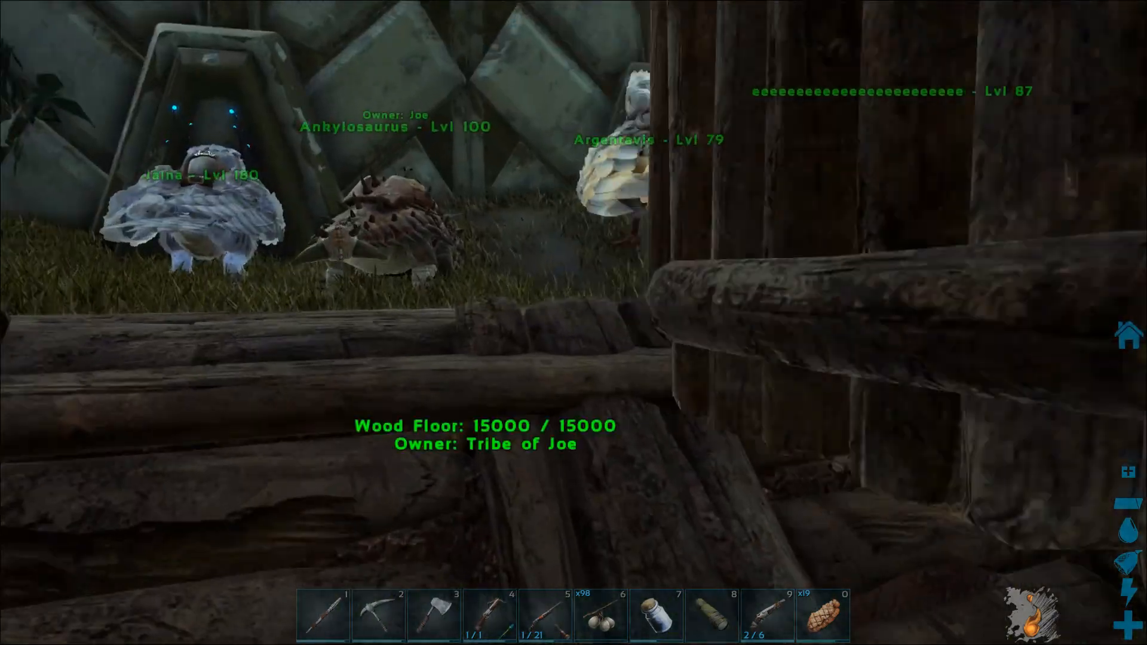
key(s)
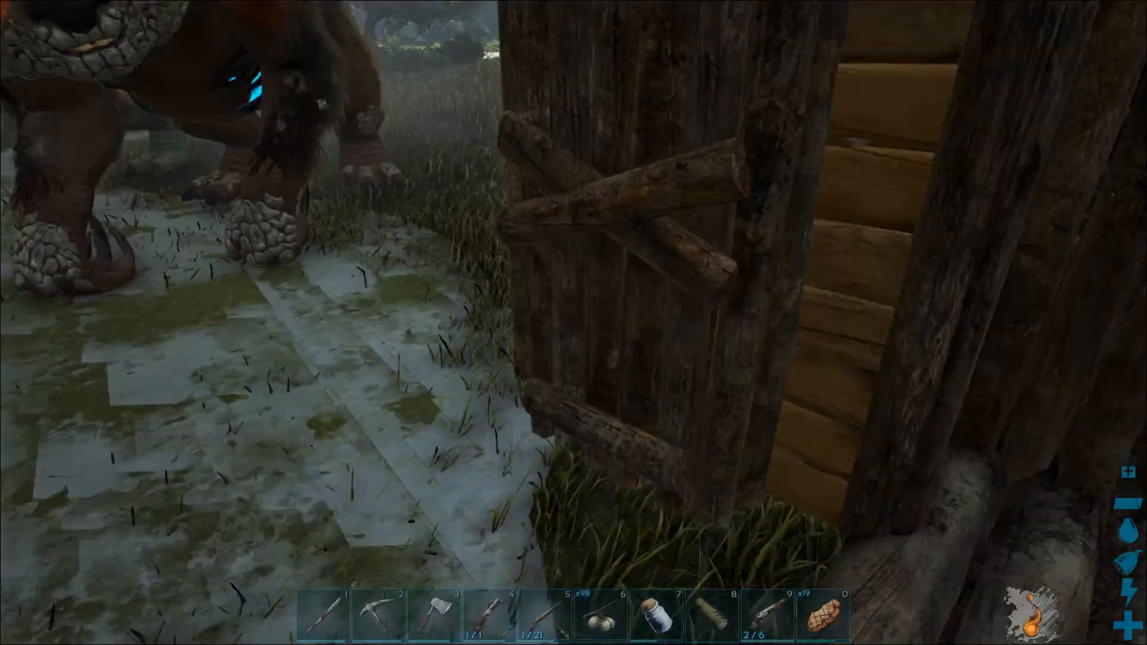
key(s)
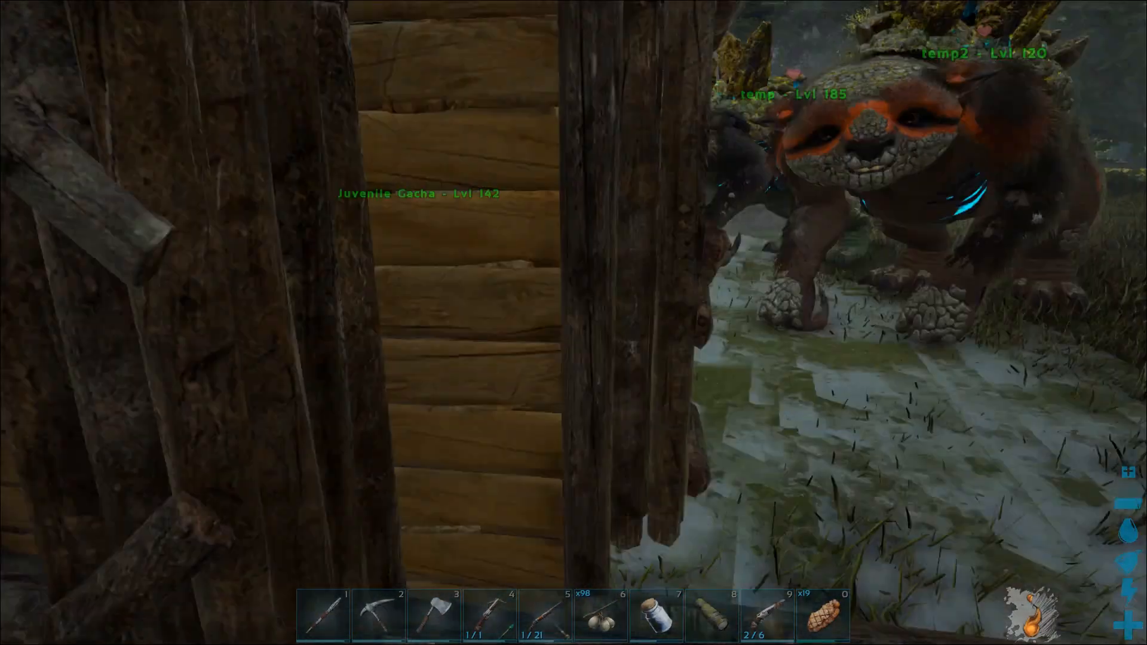